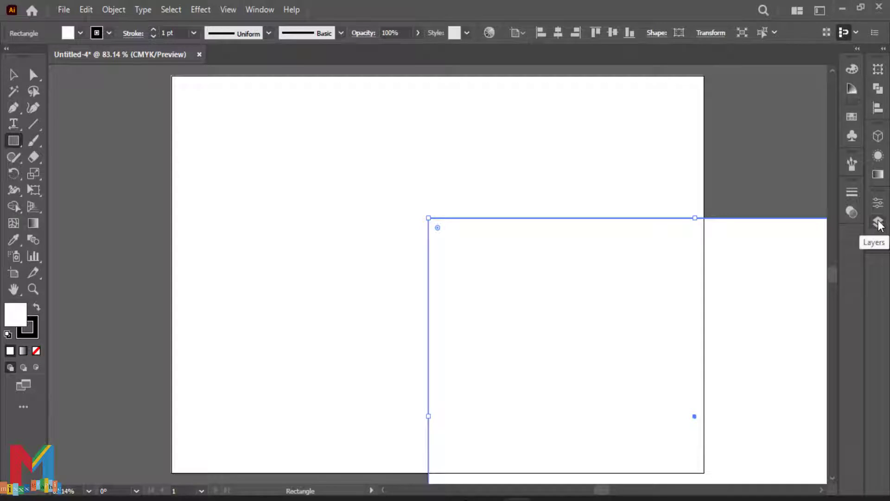
Step: Align the white background rectangle to the artboard, centred horizontally and flush with its top edge
click(877, 108)
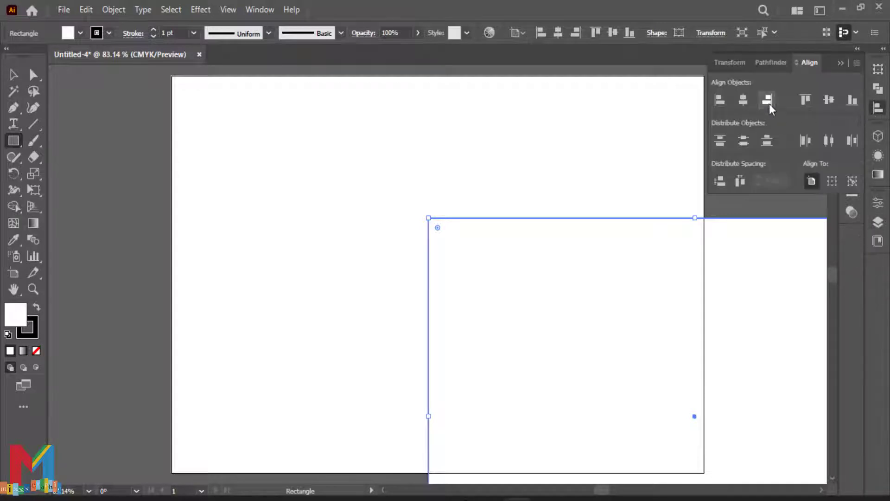
click(744, 100)
click(805, 101)
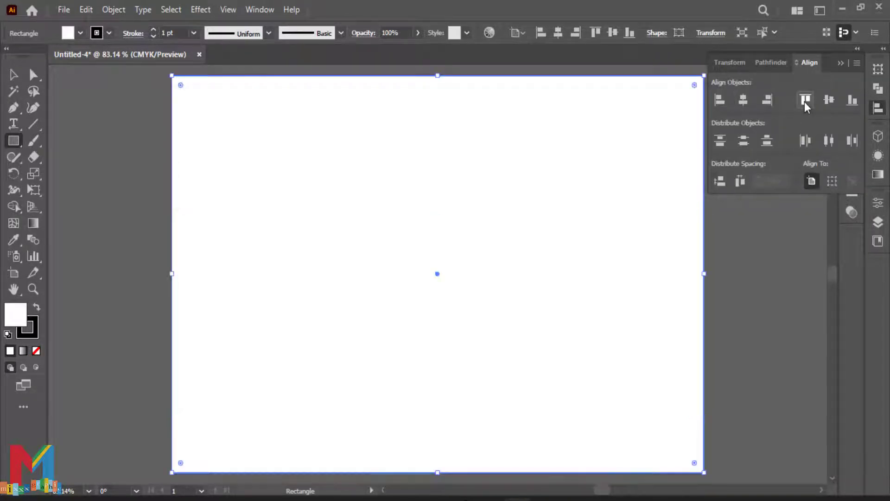
Step: Lock the background rectangle inside Layer 1 and deselect everything
click(878, 222)
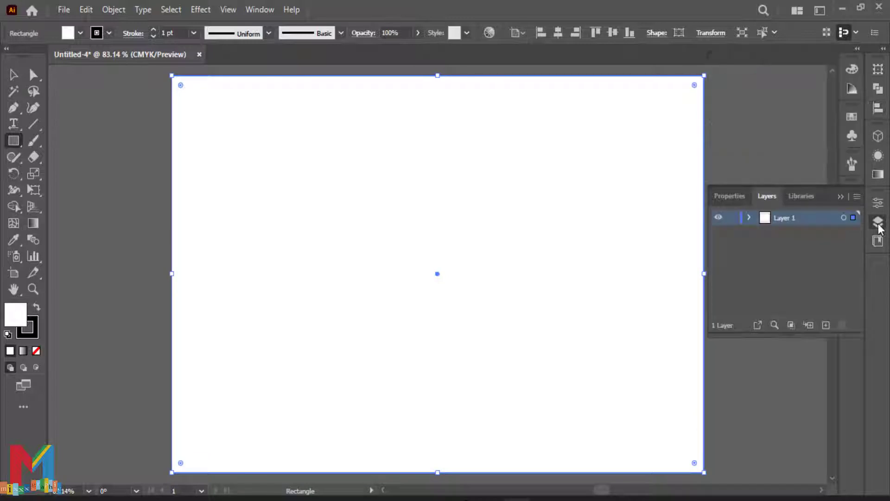
click(750, 218)
key(ctrl+shift+a)
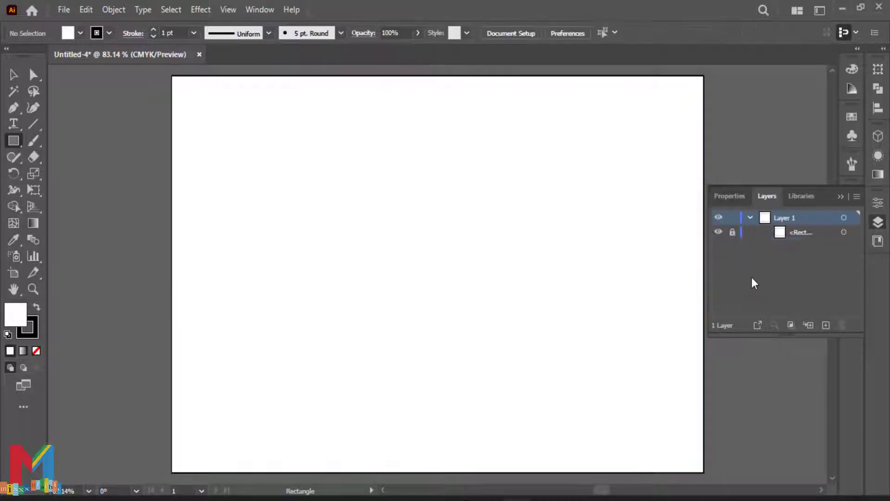
click(840, 196)
Step: Place the linked image effect food939388.png at nearly artboard height and duplicate it to make three copies side by side
key(v)
click(64, 10)
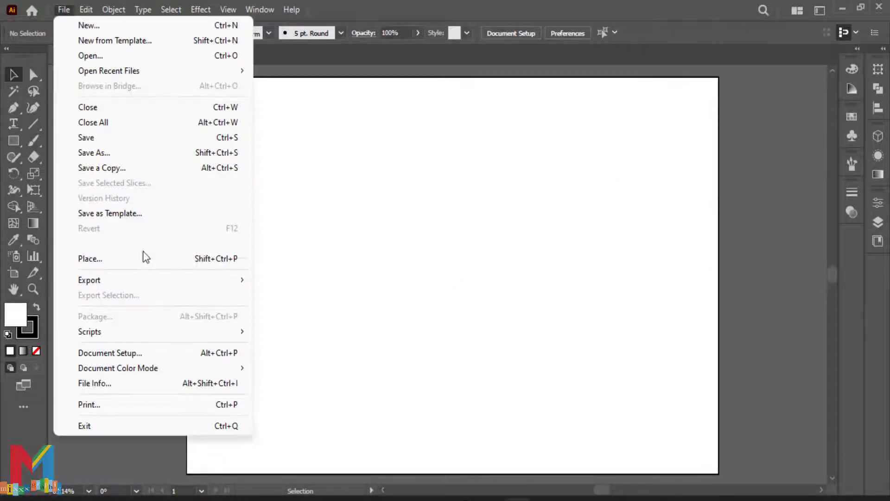
click(122, 258)
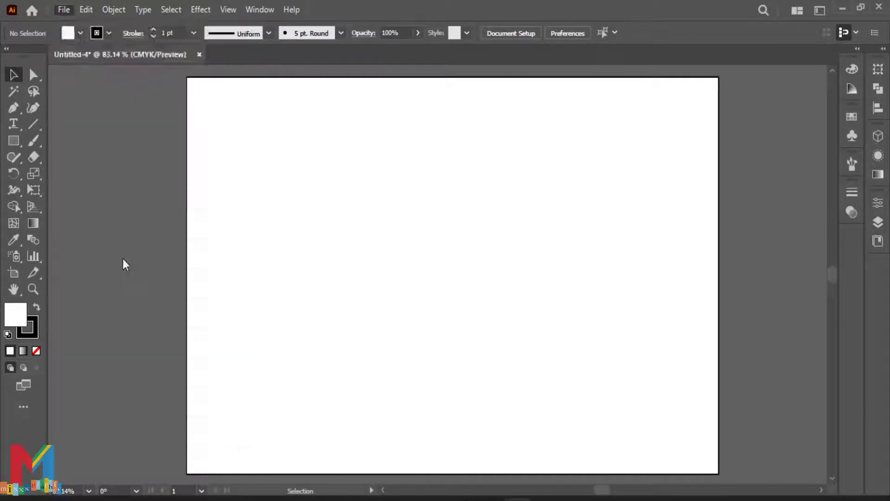
click(242, 228)
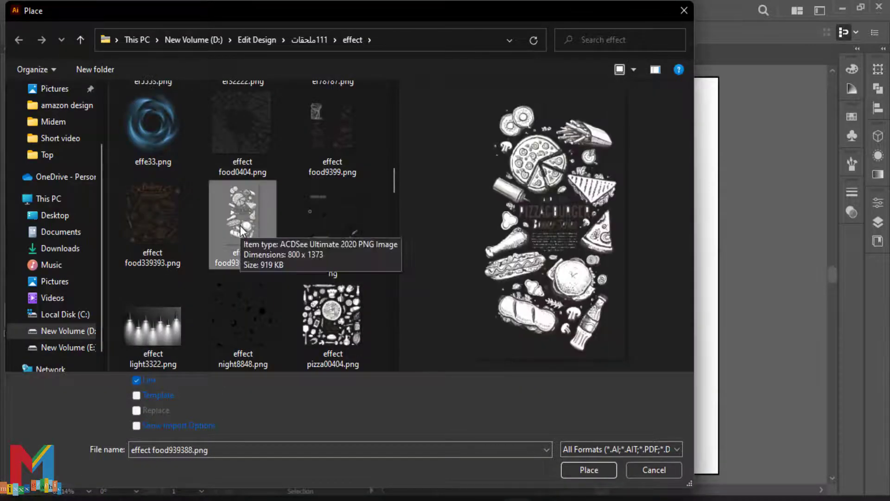
click(577, 471)
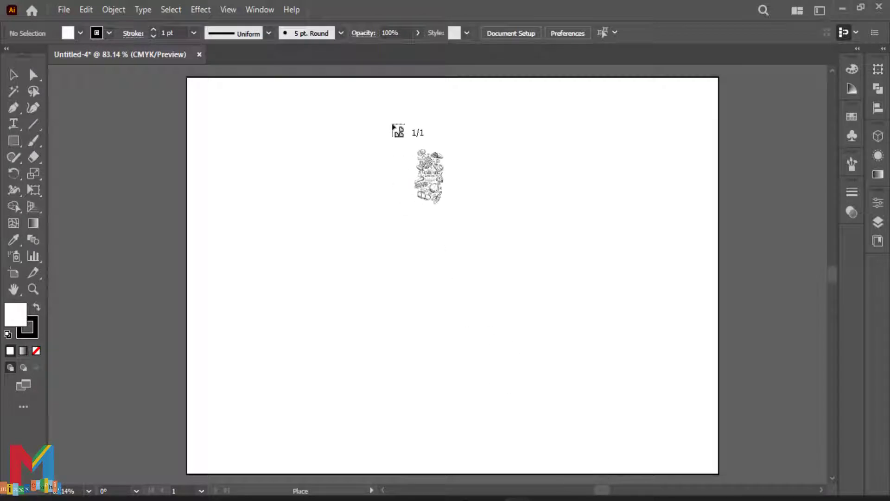
drag(424, 87, 232, 441)
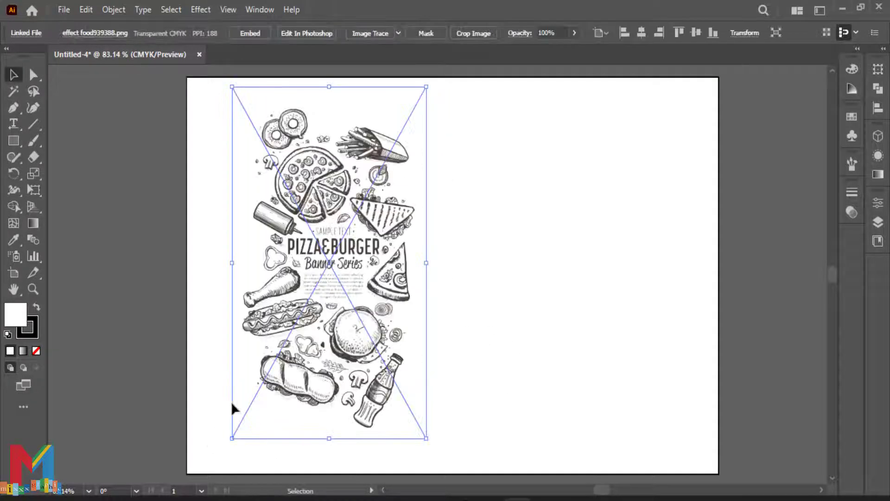
drag(285, 349, 632, 339)
click(774, 276)
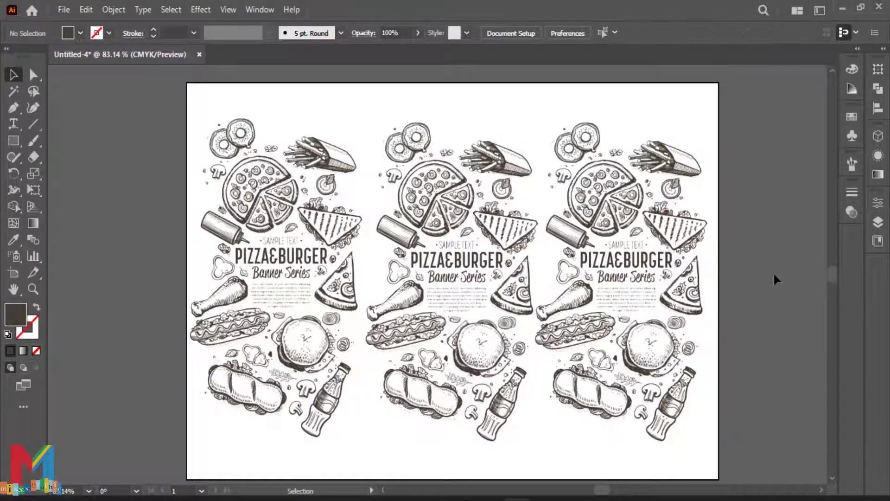
Step: Fit the row of three food images to the artboard's width and centre it vertically
key(ctrl+a)
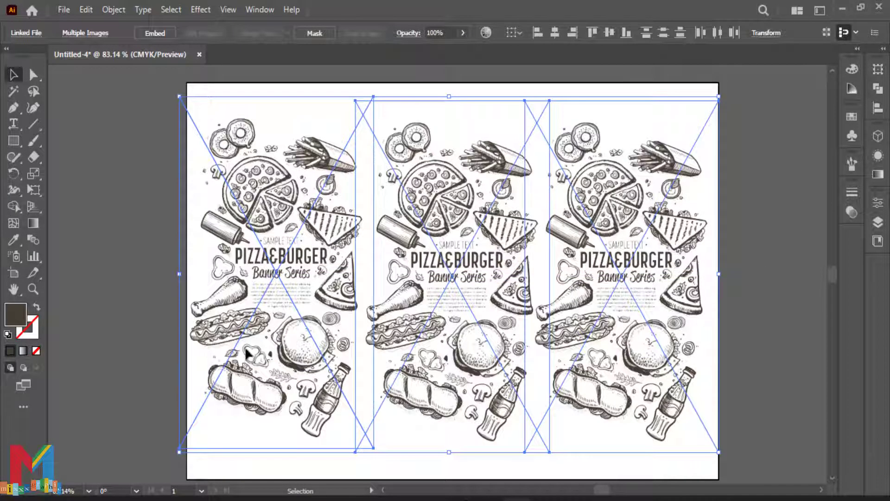
drag(246, 354, 260, 350)
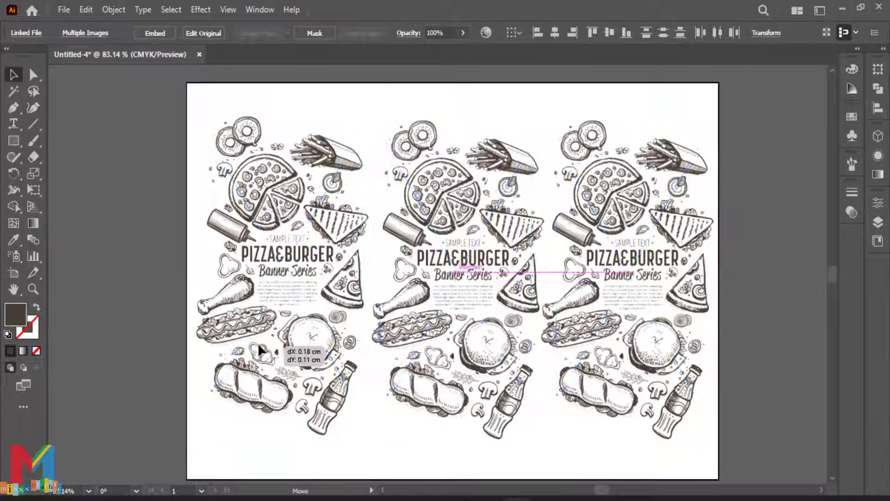
drag(731, 268, 719, 271)
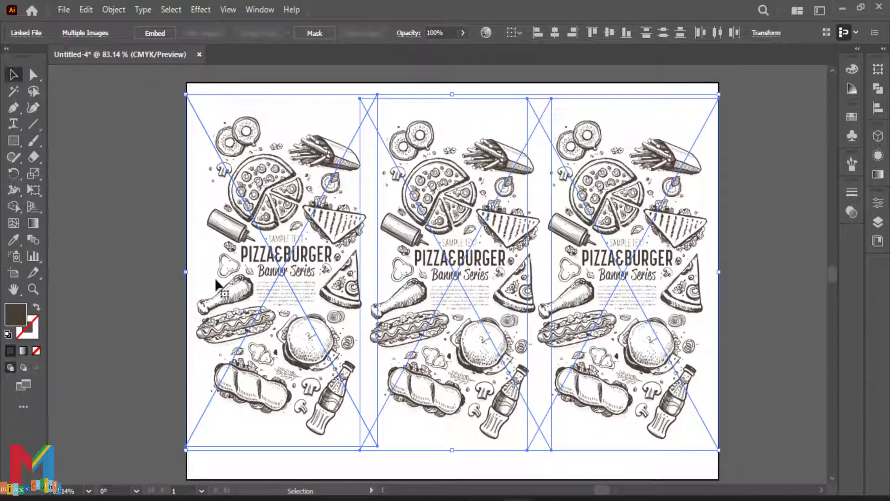
drag(415, 303, 416, 312)
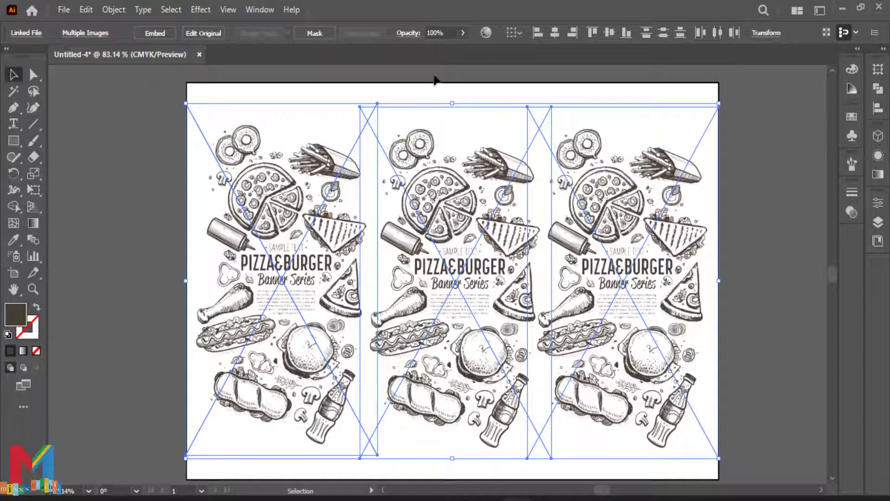
Step: Set the three food images to the Multiply blend mode with 7% opacity
click(408, 32)
click(305, 56)
click(301, 104)
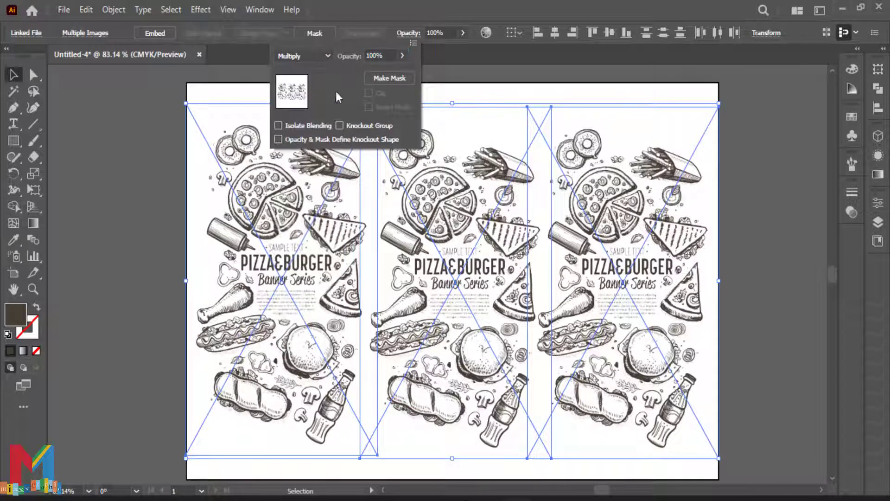
click(402, 55)
drag(401, 73, 370, 73)
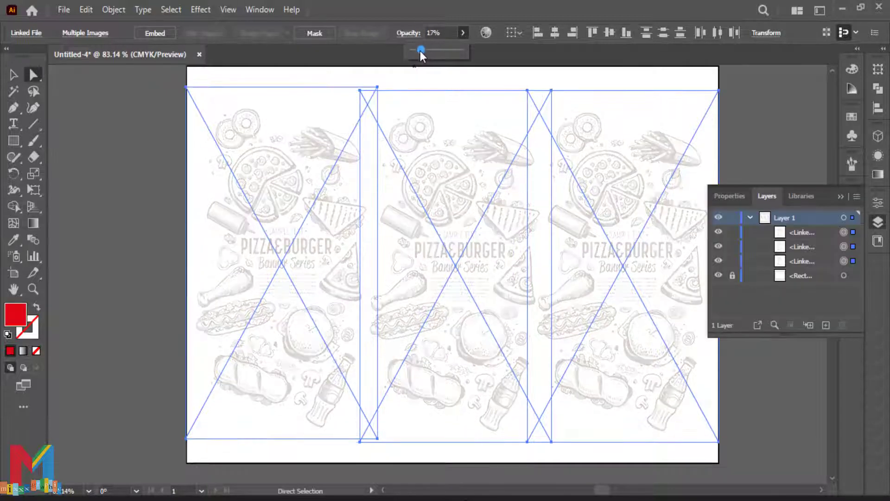
drag(421, 51, 415, 51)
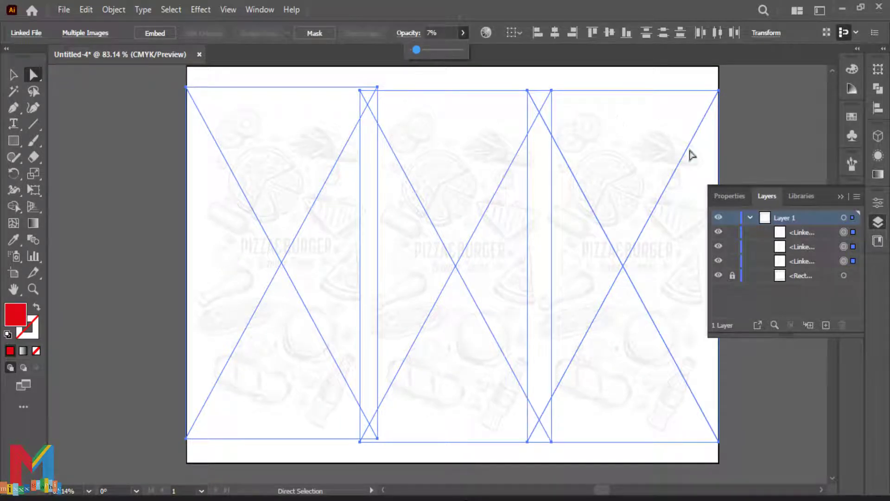
Step: Lock the three linked food images in Layer 1
click(732, 261)
click(732, 246)
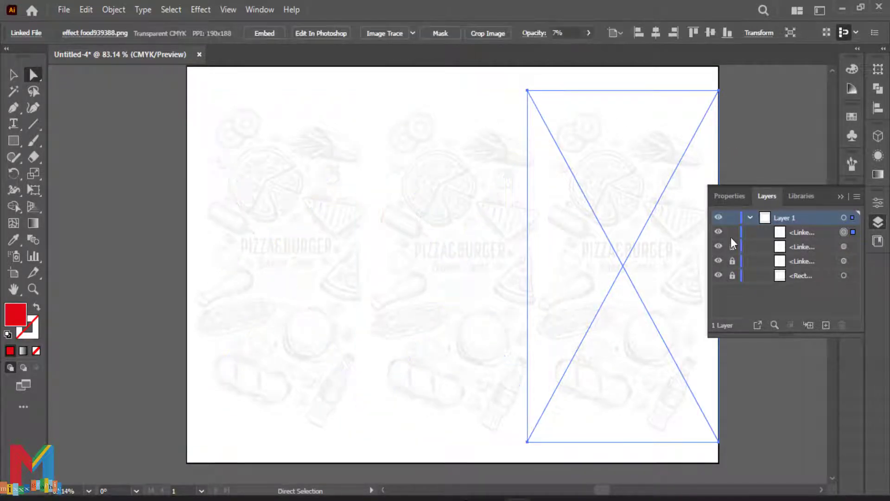
click(732, 232)
click(840, 196)
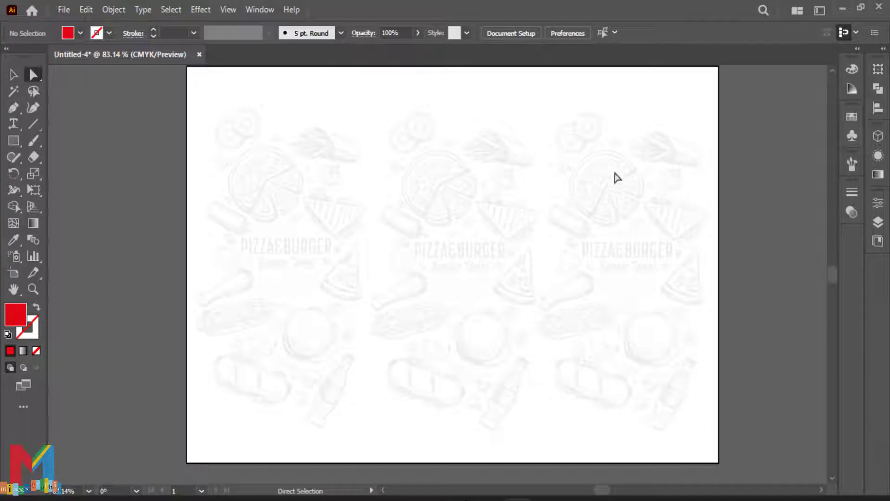
Step: Create a rectangle 9.9 cm wide and 21 cm high on the artboard
key(m)
click(347, 165)
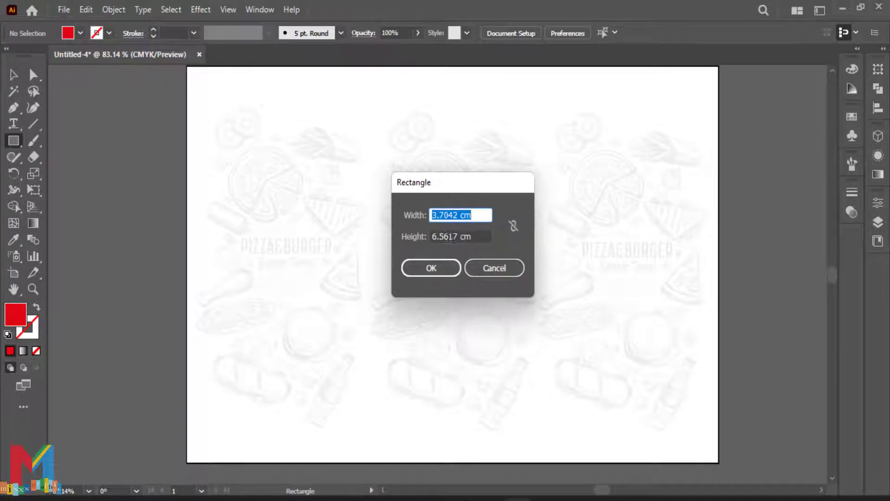
drag(455, 236, 457, 237)
text(21cm)
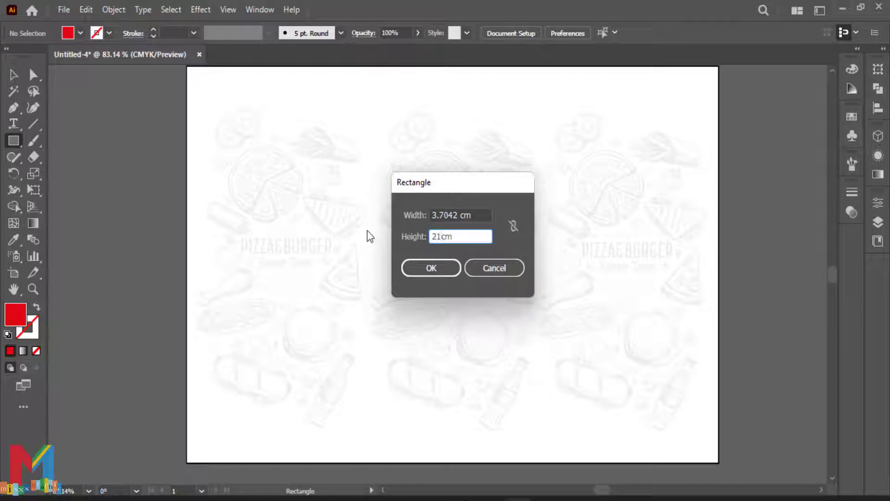
key(shift+Tab)
text(9.9)
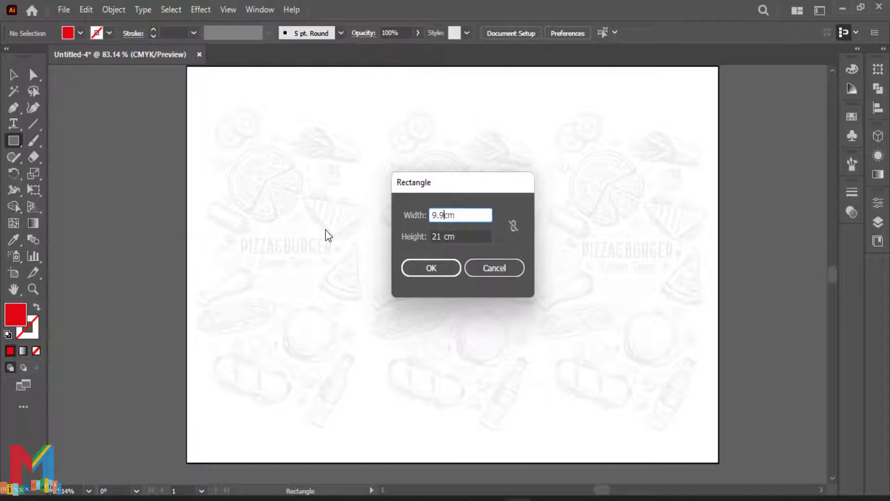
key(Return)
Step: Move the new rectangle up near the artboard's top edge and change its fill from red to yellow
key(v)
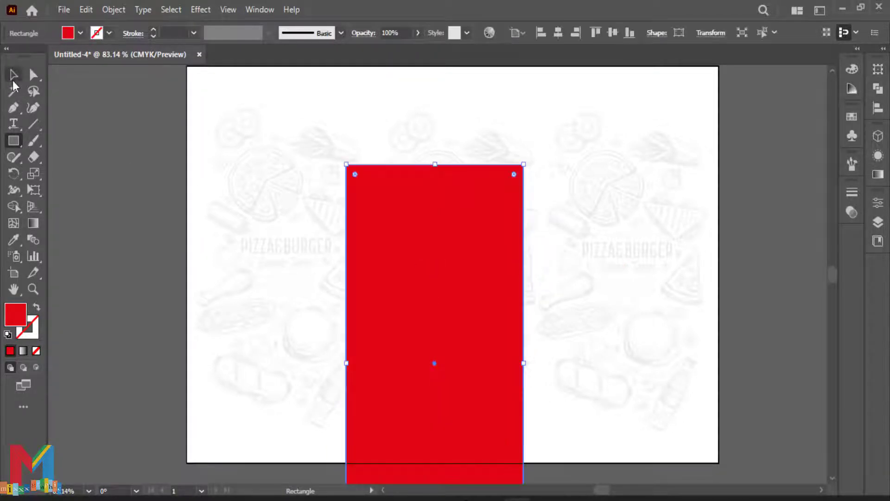
drag(414, 330, 299, 251)
double_click(18, 319)
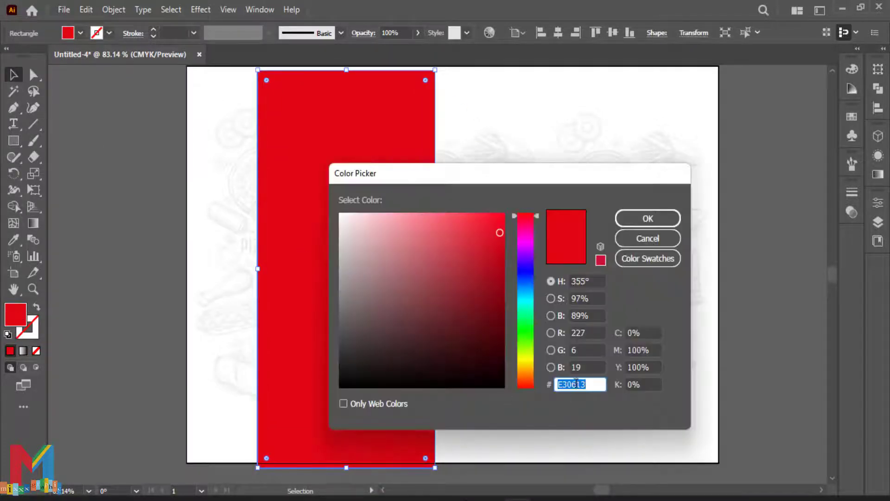
right_click(578, 378)
click(627, 249)
click(648, 218)
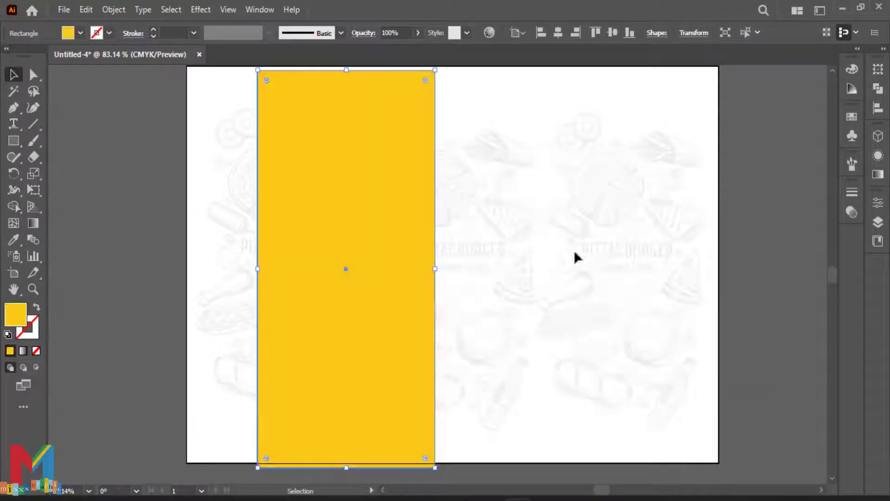
Step: Shorten the yellow rectangle from its bottom edge to about 11.9 cm high and snap it to the artboard's top-left corner
drag(347, 467, 348, 314)
drag(346, 257, 275, 244)
scroll(254, 302, up, 3)
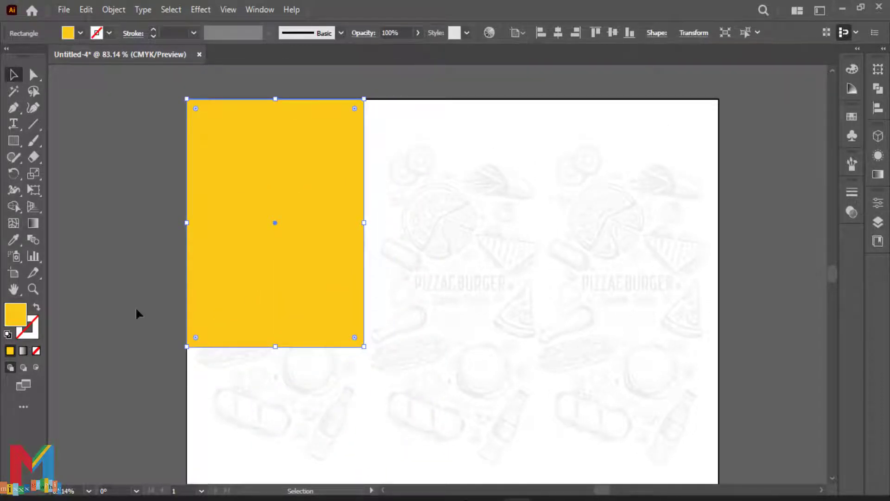
click(138, 312)
scroll(259, 371, down, 4)
scroll(273, 301, up, 3)
click(272, 302)
drag(276, 330, 276, 304)
click(142, 321)
scroll(302, 309, up, 3)
click(302, 309)
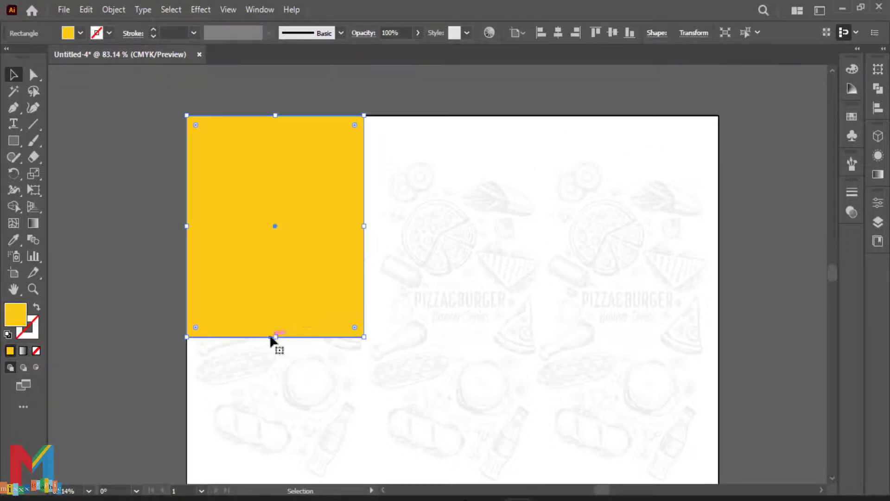
drag(276, 337, 275, 340)
Step: Add seven anchor points spaced along the yellow rectangle's right edge with the Pen tool
click(18, 110)
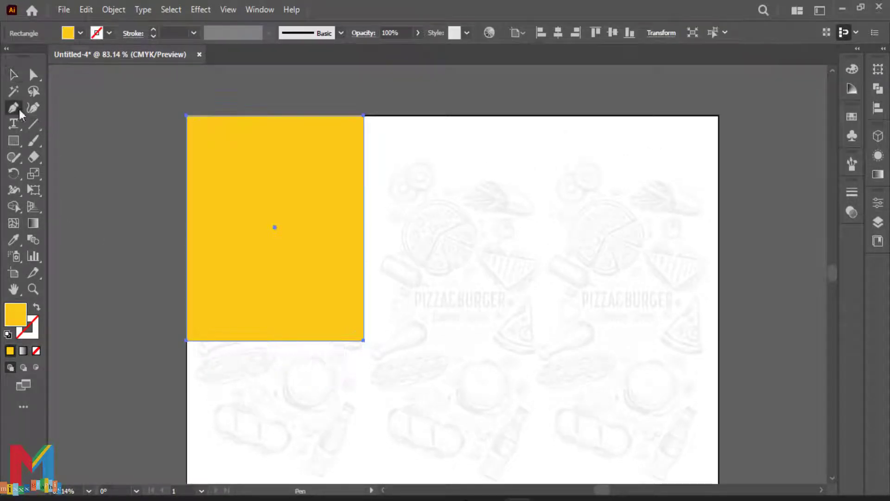
click(363, 139)
click(363, 171)
click(364, 206)
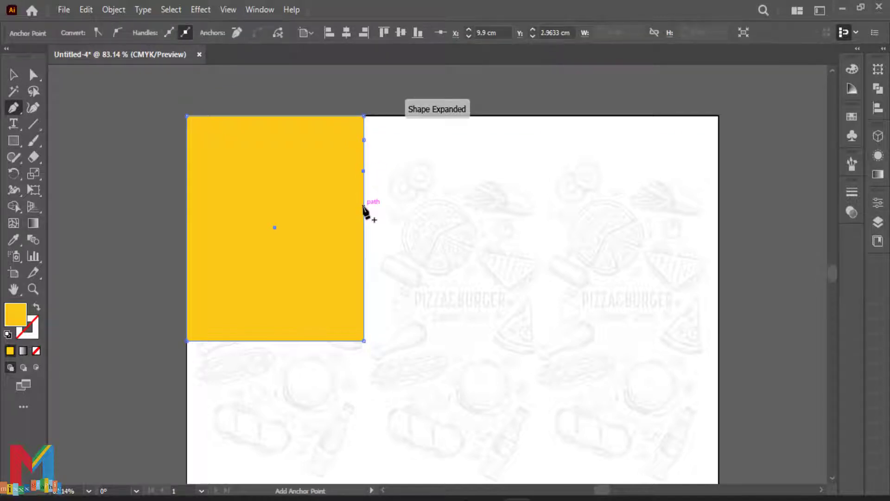
click(363, 234)
click(364, 264)
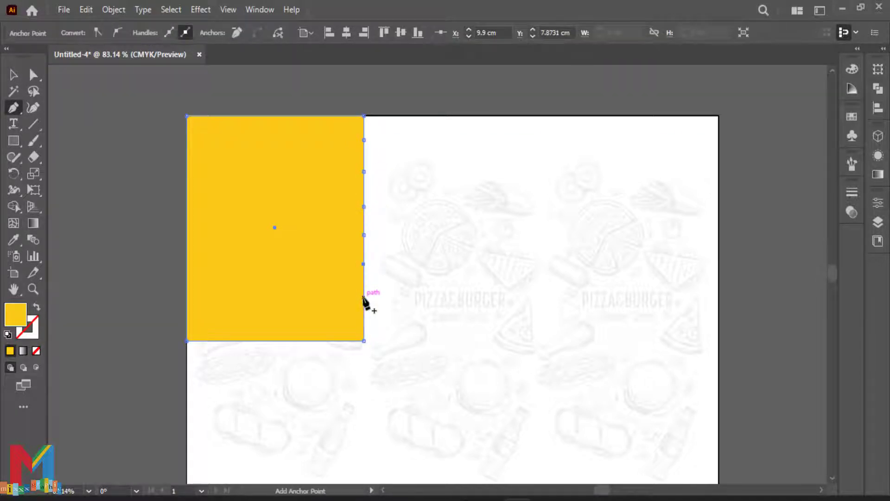
click(363, 297)
click(364, 316)
Step: Add six anchor points spaced along the yellow rectangle's bottom edge
click(335, 340)
click(310, 341)
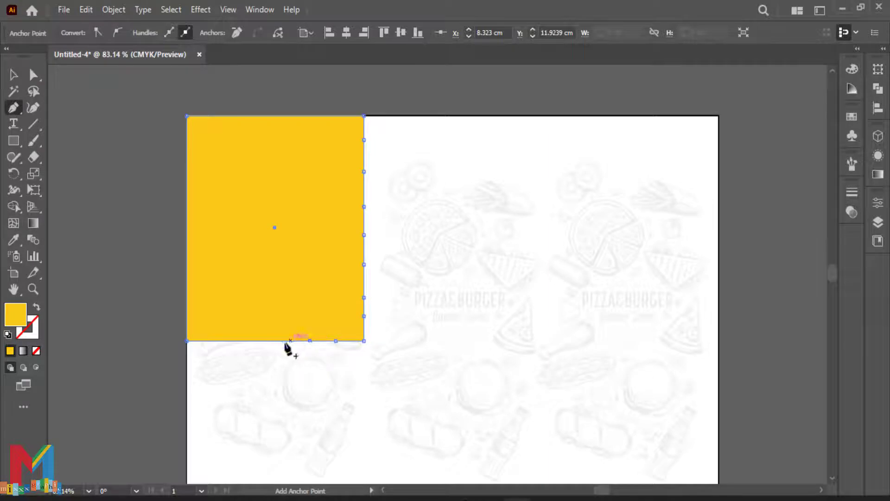
click(282, 341)
click(252, 340)
click(230, 341)
click(202, 341)
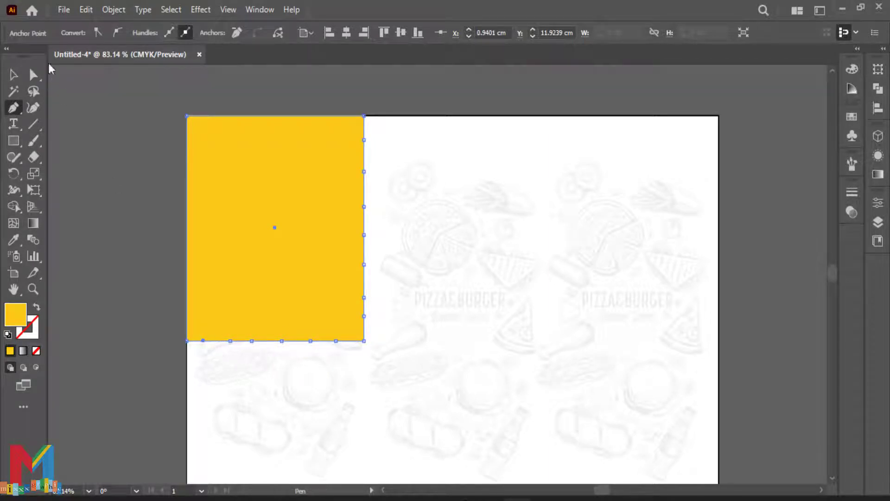
Step: Shift the added anchor points alternately inward and outward to give the yellow shape zigzag right and bottom edges
key(a)
drag(363, 139, 356, 139)
drag(364, 172, 369, 169)
click(364, 207)
drag(364, 208, 353, 267)
click(367, 231)
drag(366, 299, 205, 347)
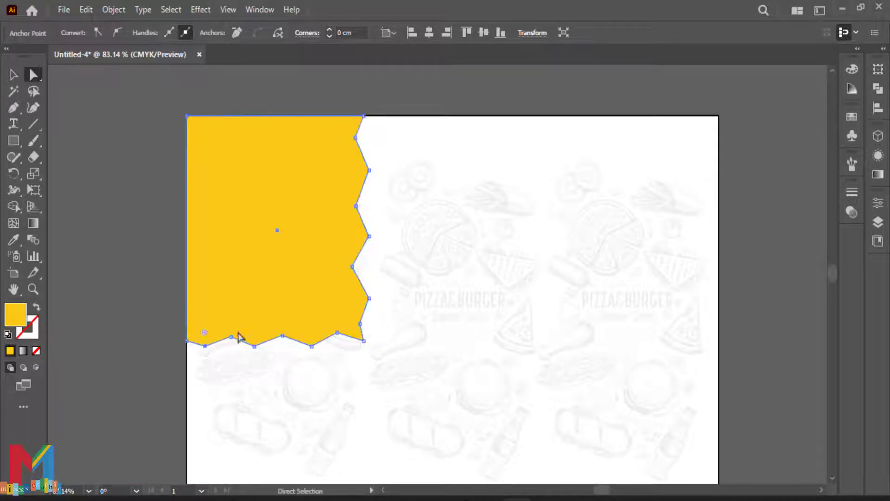
Step: Nudge the yellow shape's top-right corner anchor slightly outward along the artboard's top edge
click(153, 307)
click(254, 228)
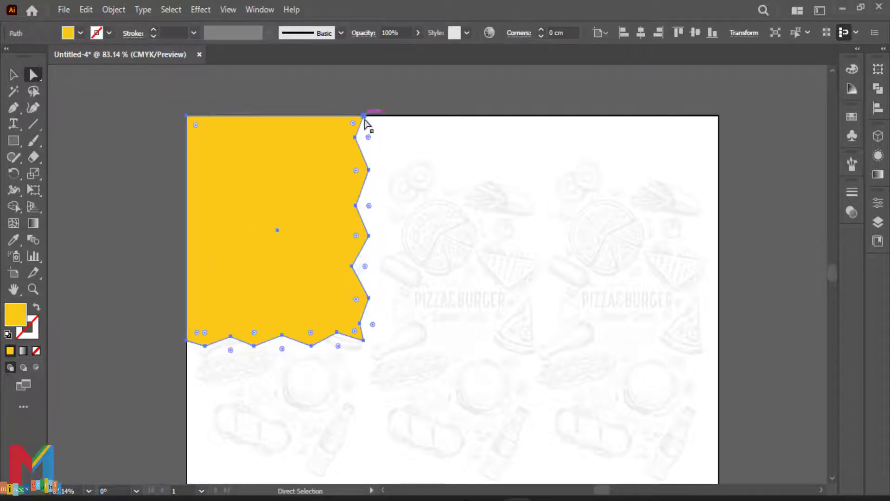
drag(365, 116, 368, 116)
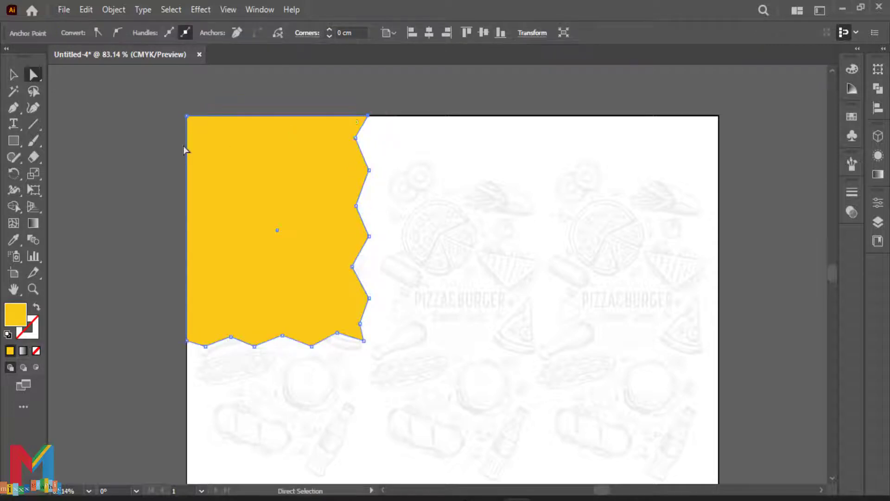
Step: Draw a wide, shallow rectangle near the top of the yellow zigzag shape and fill it white
click(183, 146)
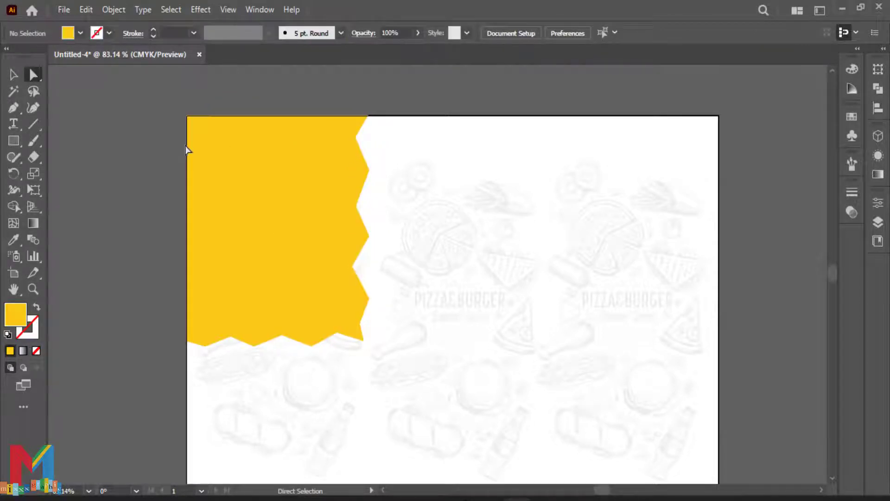
click(13, 140)
drag(339, 129, 208, 164)
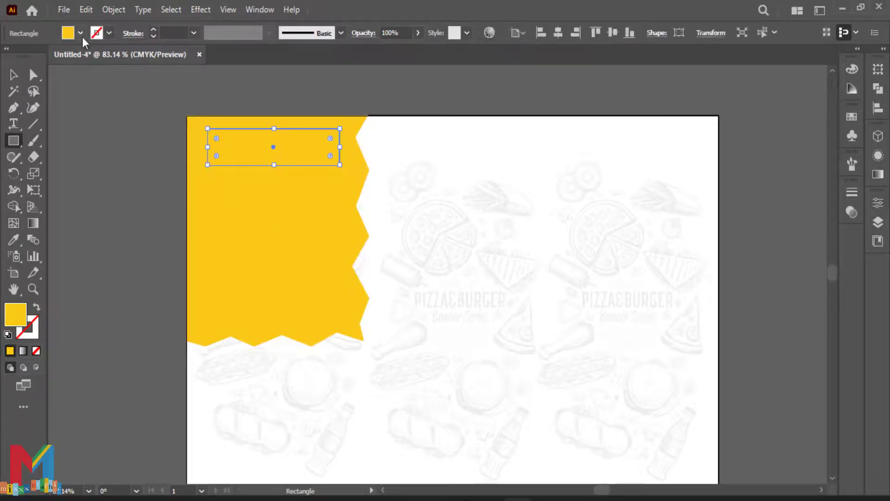
click(80, 32)
click(17, 80)
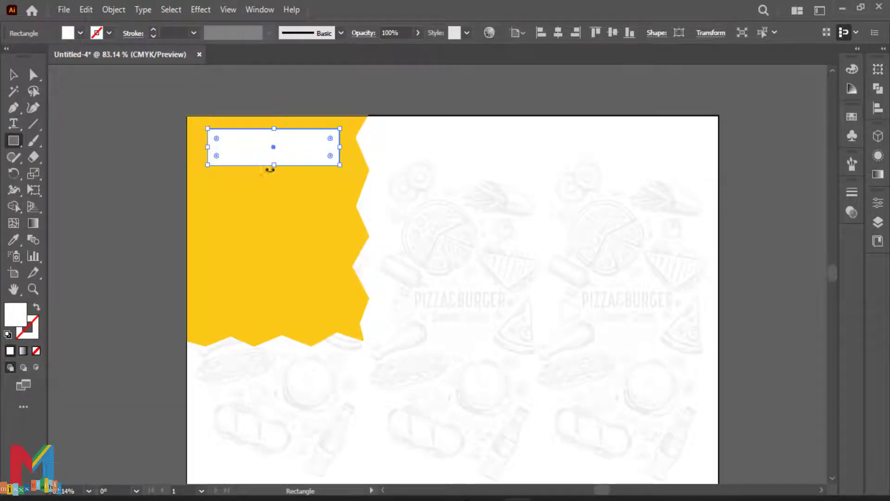
drag(274, 165, 274, 162)
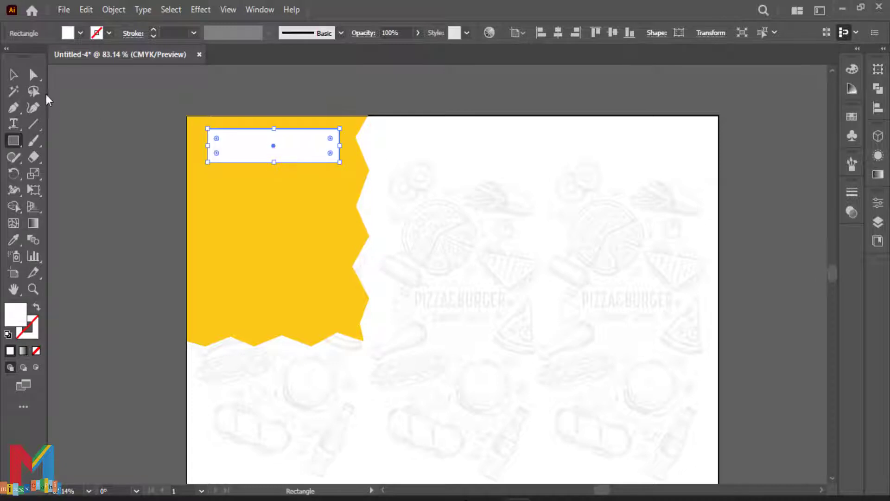
Step: Add an anchor point midway on each short side of the white rectangle and pull both inward to form notched ribbon ends
click(13, 108)
click(207, 146)
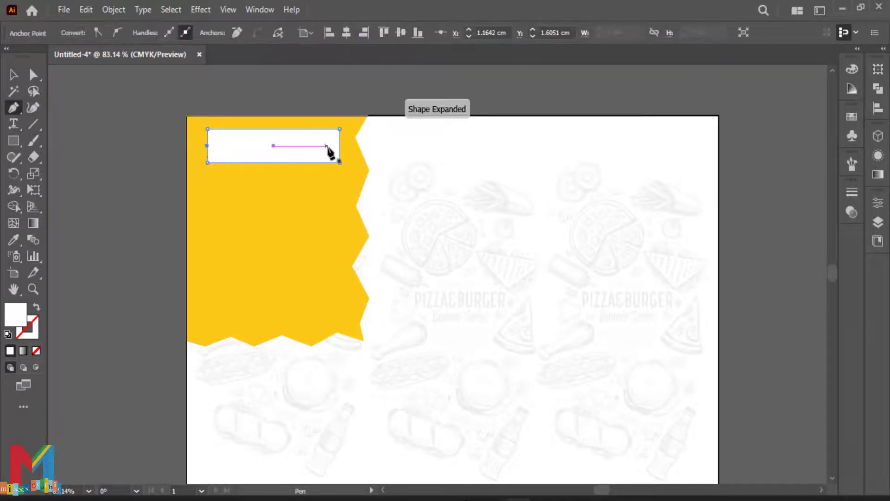
click(340, 146)
click(33, 74)
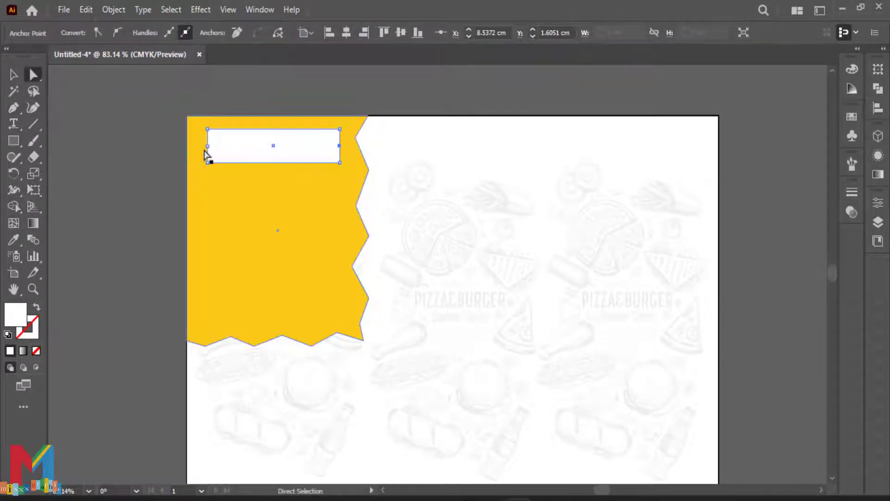
drag(207, 145, 223, 146)
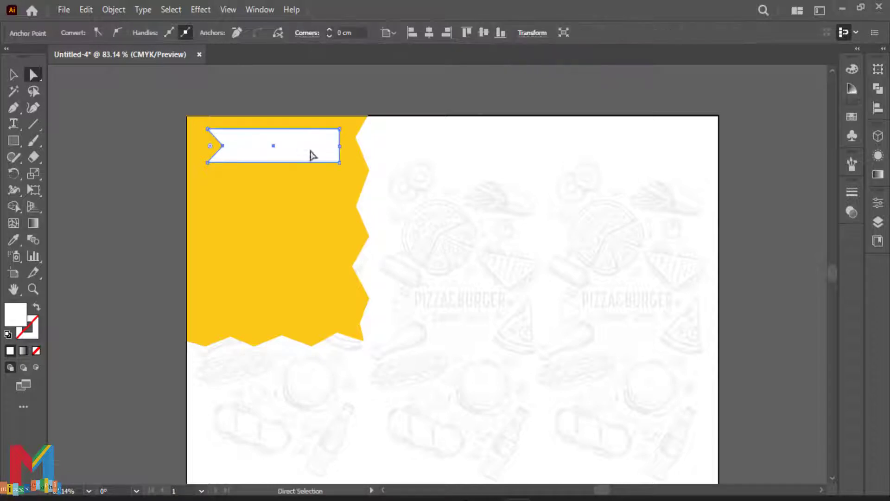
drag(342, 149, 324, 147)
click(118, 194)
Step: Shift the white ribbon slightly to the left within the yellow shape
click(14, 74)
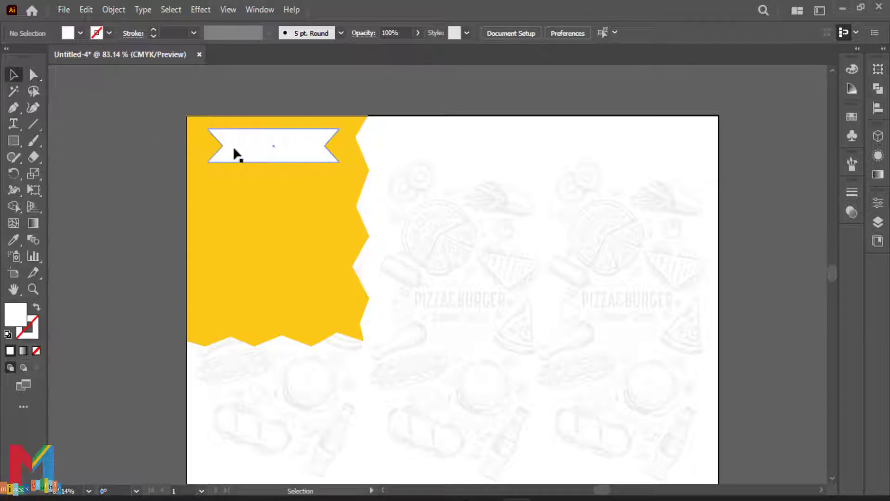
drag(262, 148, 254, 148)
scroll(216, 167, down, 2)
scroll(232, 178, down, 1)
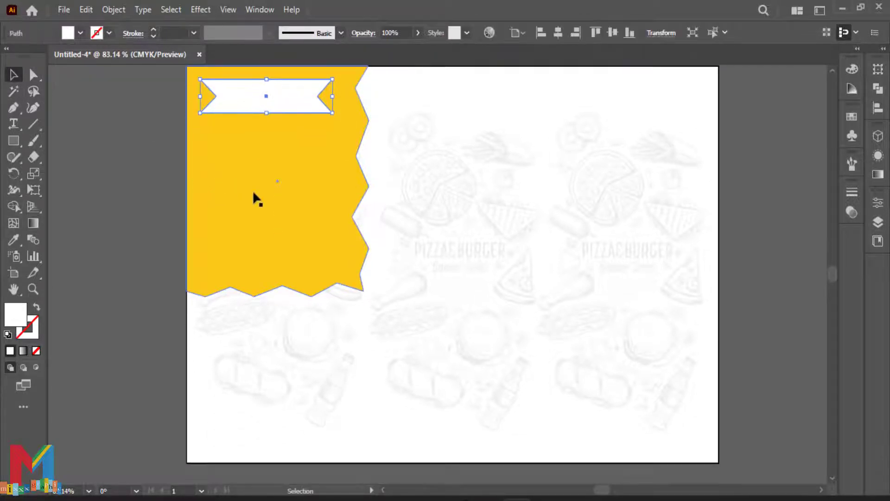
click(263, 214)
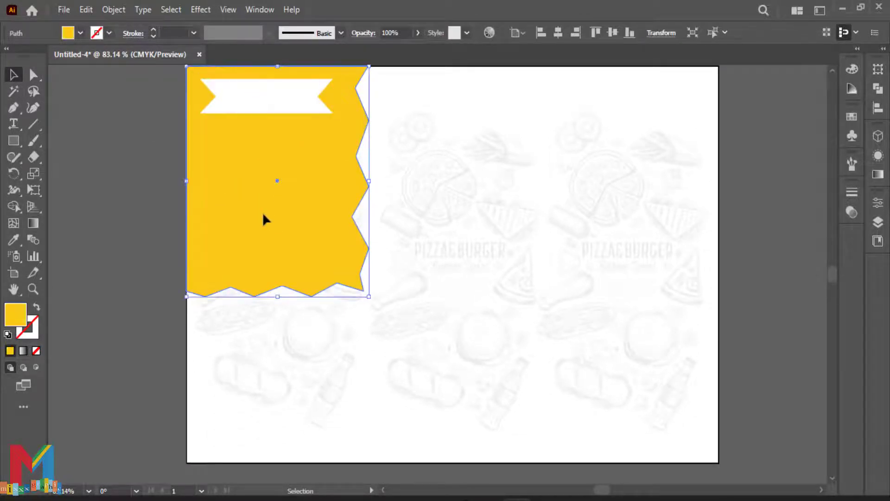
click(119, 262)
Step: Duplicate the white ribbon straight down to just below the yellow shape and fill the copy red
drag(263, 99, 263, 324)
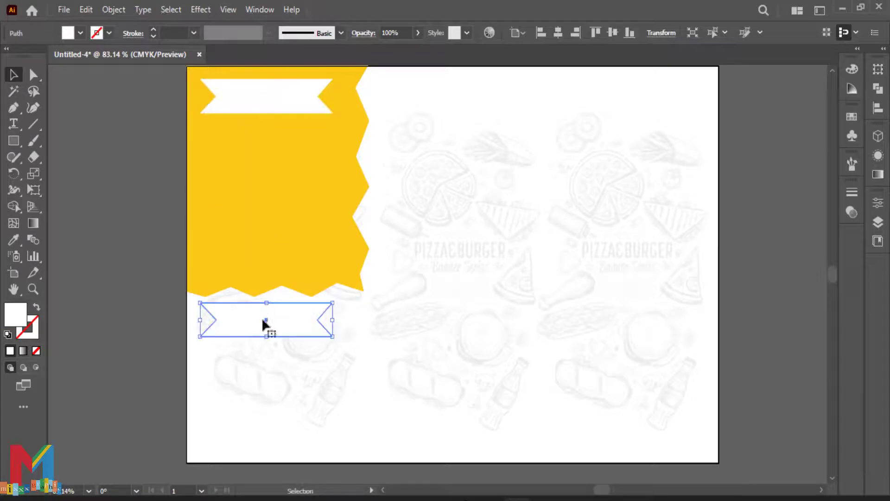
click(80, 33)
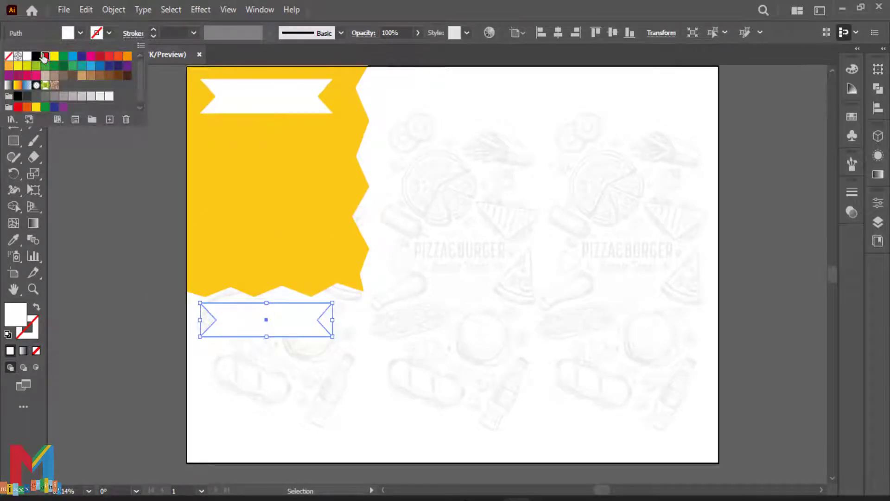
click(44, 57)
key(Escape)
scroll(157, 238, up, 3)
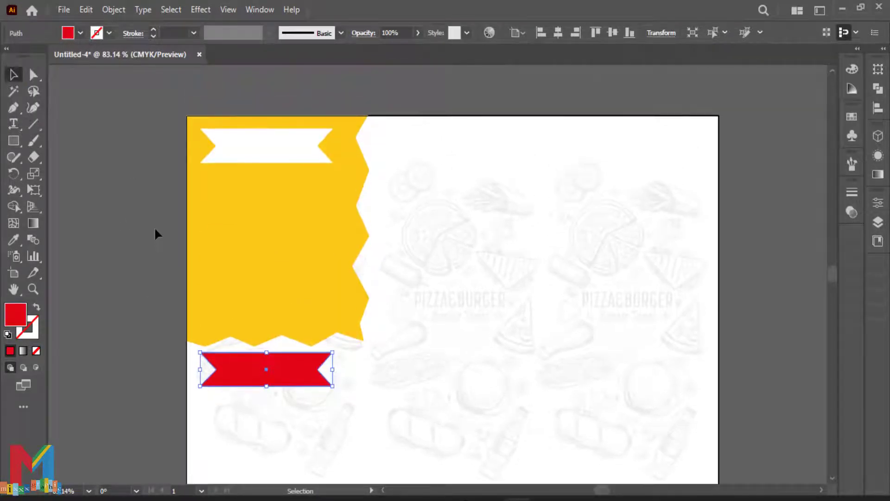
click(136, 257)
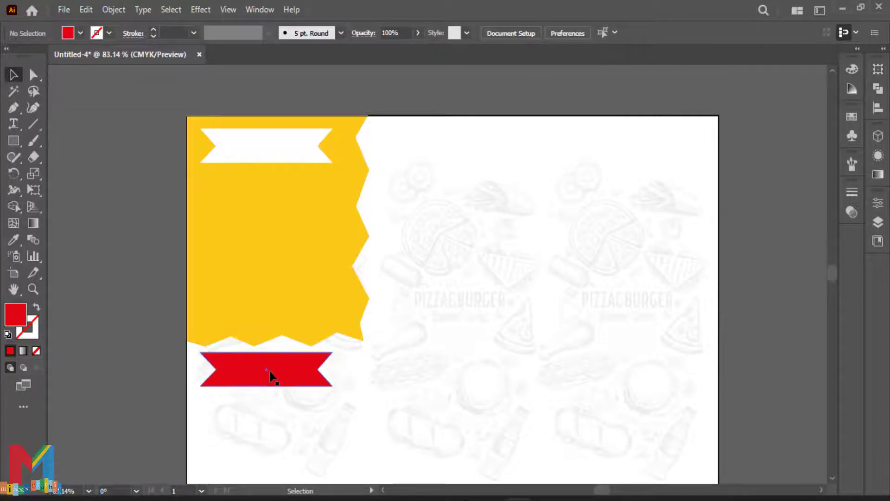
Step: Duplicate the red ribbon into the middle panel, one copy at the top and one in the lower half
drag(270, 371, 452, 406)
click(96, 257)
scroll(457, 160, up, 1)
scroll(454, 403, down, 2)
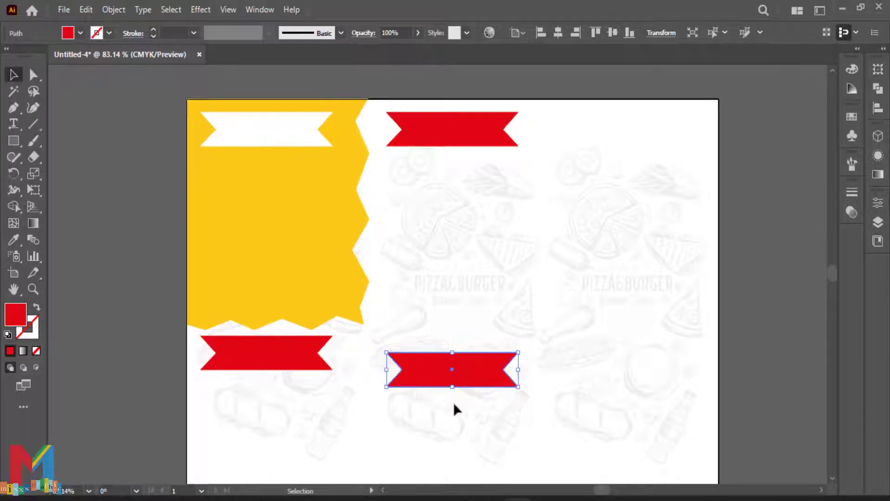
scroll(453, 403, up, 2)
Step: Draw a rectangle in the upper part of the third panel and fill it with yellow sampled from the zigzag shape
click(13, 140)
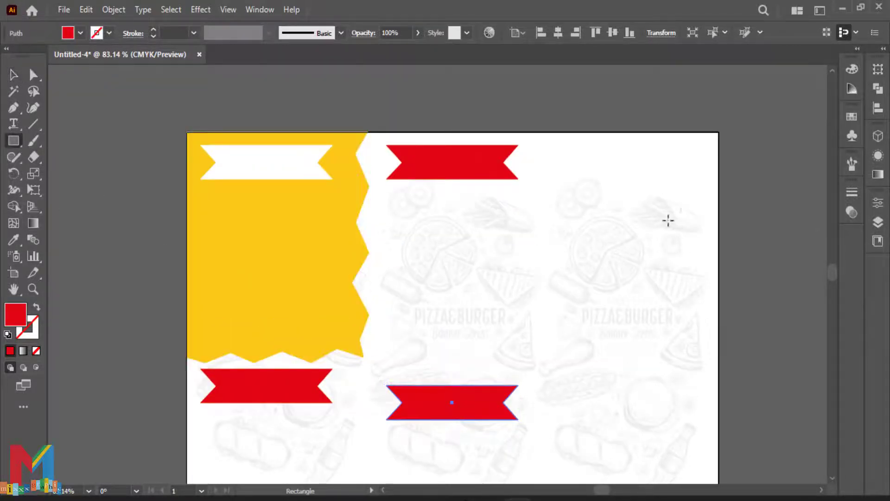
mouse_move(697, 196)
mouse_down()
mouse_move(553, 292)
mouse_move(553, 282)
mouse_up()
click(14, 240)
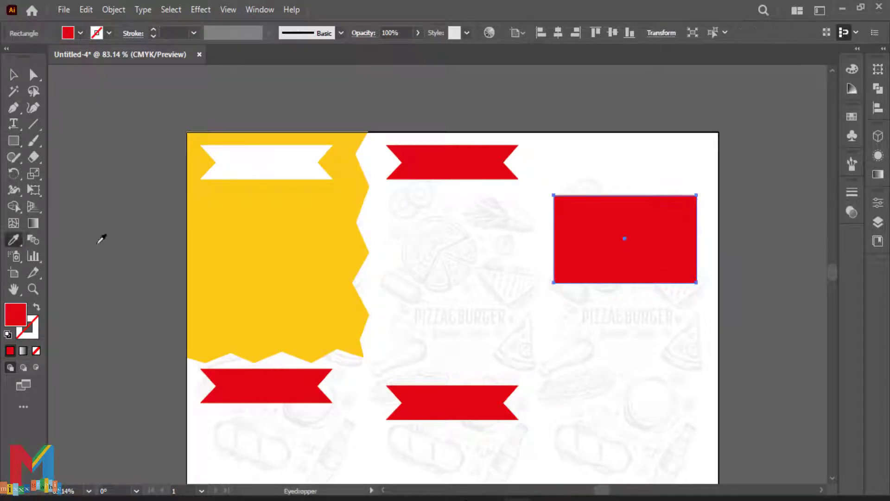
click(209, 228)
Step: Slant the third panel's yellow rectangle by raising its two right corners and slightly lowering its top-left corner
click(32, 79)
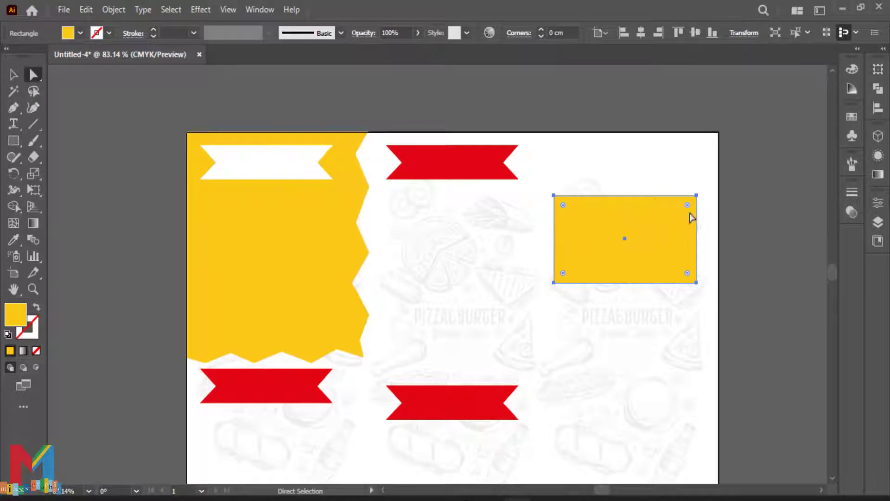
drag(696, 196, 696, 179)
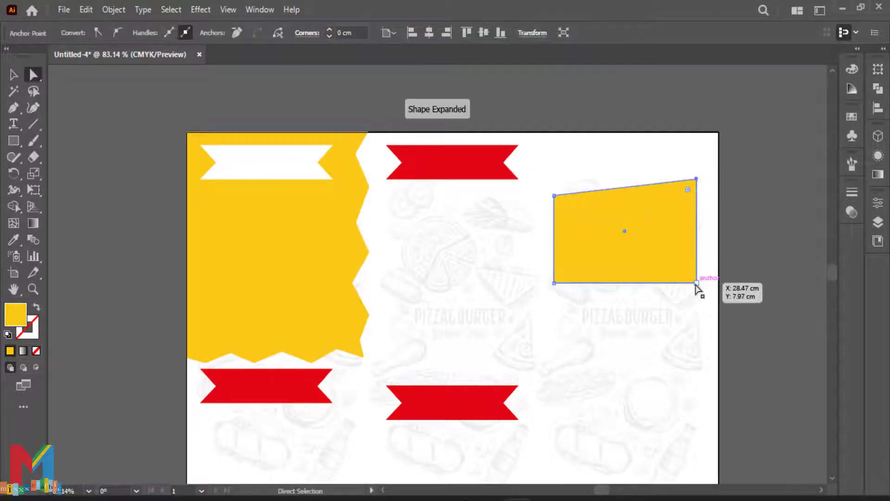
drag(696, 283, 697, 266)
drag(554, 195, 554, 199)
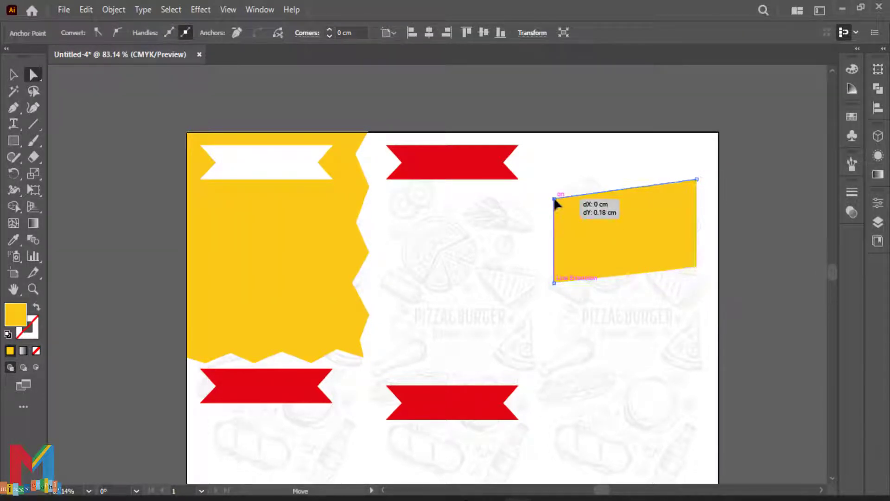
click(564, 124)
Step: Draw a large yellow ellipse in the lower part of the third panel and rest it on the artboard's bottom edge
scroll(539, 435, down, 3)
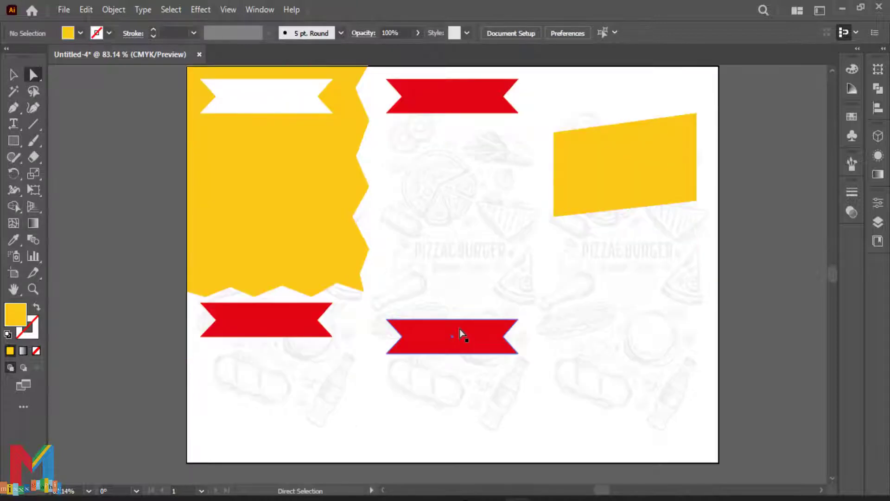
click(13, 141)
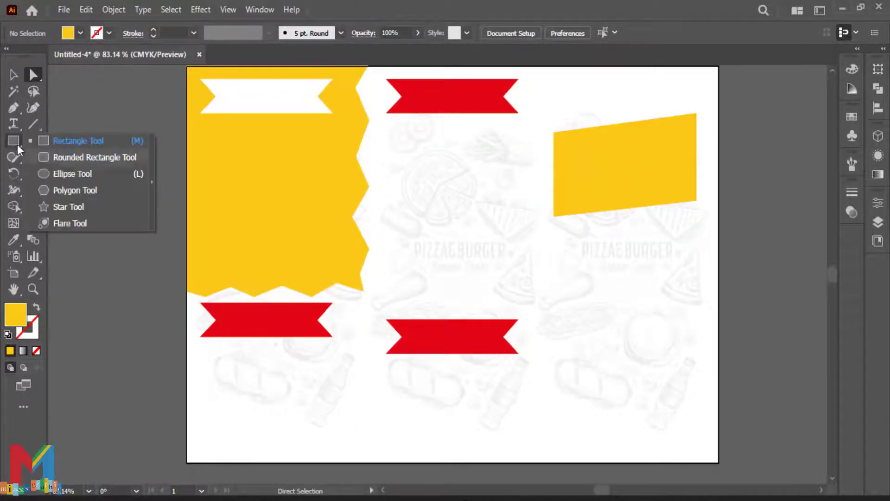
click(74, 175)
drag(746, 335, 575, 485)
key(v)
drag(627, 384, 604, 323)
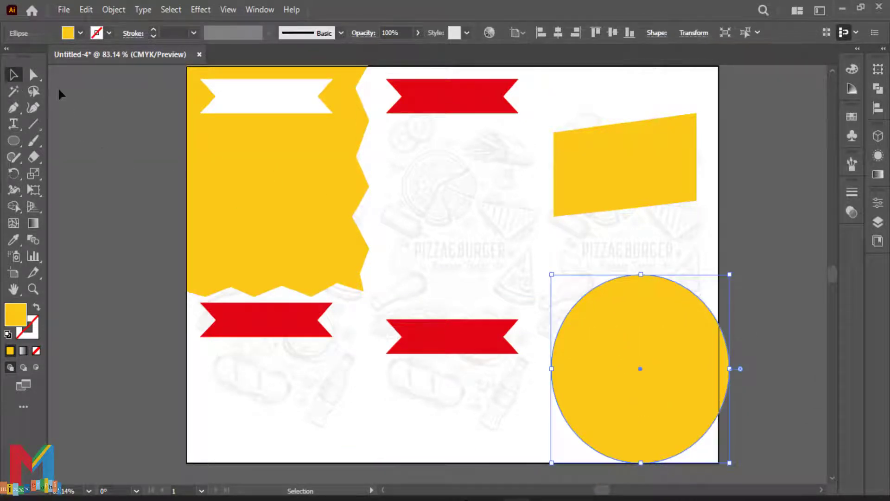
Step: Delete the ellipse's bottom anchor point and place the remaining half circle in the artboard's bottom-right corner
click(41, 78)
click(640, 462)
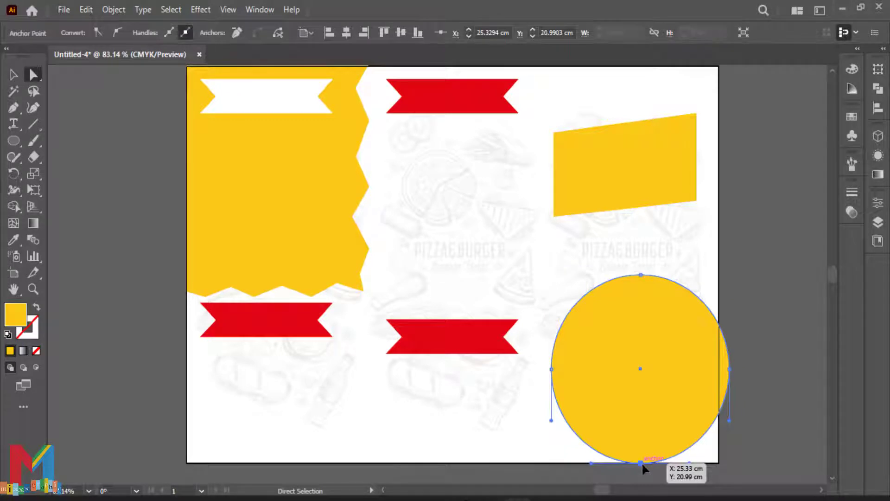
key(Delete)
click(20, 77)
drag(636, 334, 627, 432)
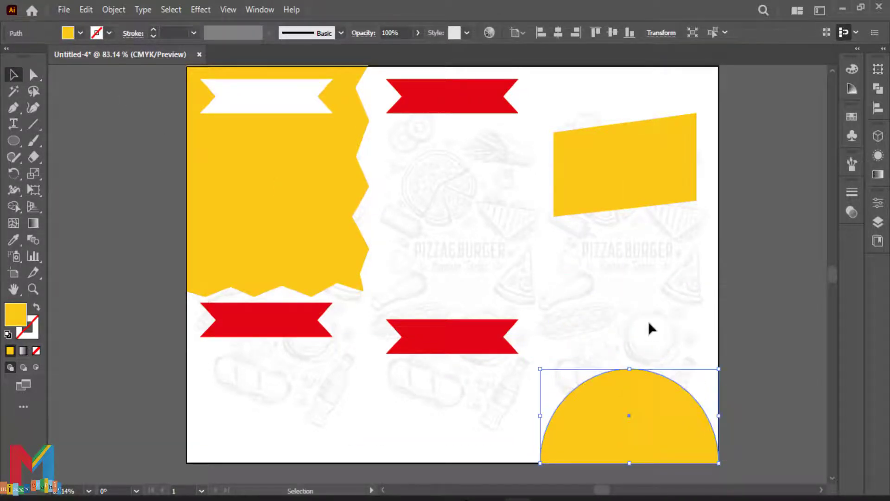
Step: Apply a Roughen effect to the yellow half circle with 5% relative size, detail 10/in and smooth points
click(201, 10)
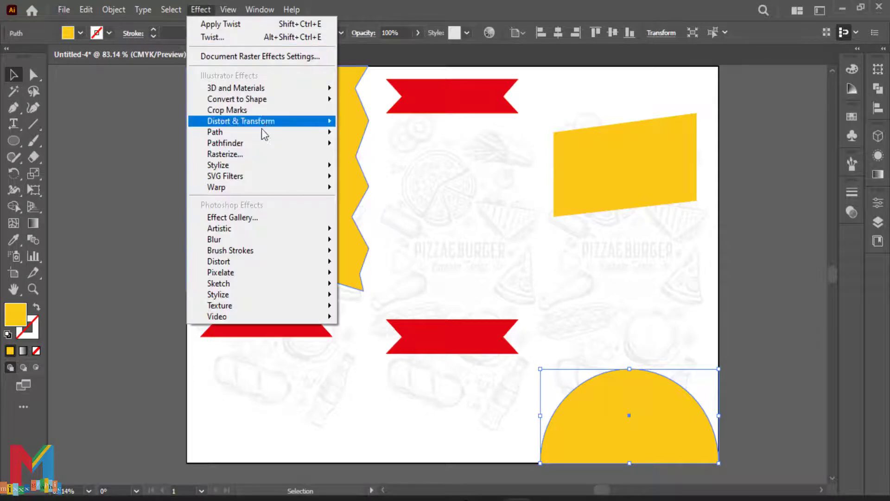
mouse_move(265, 130)
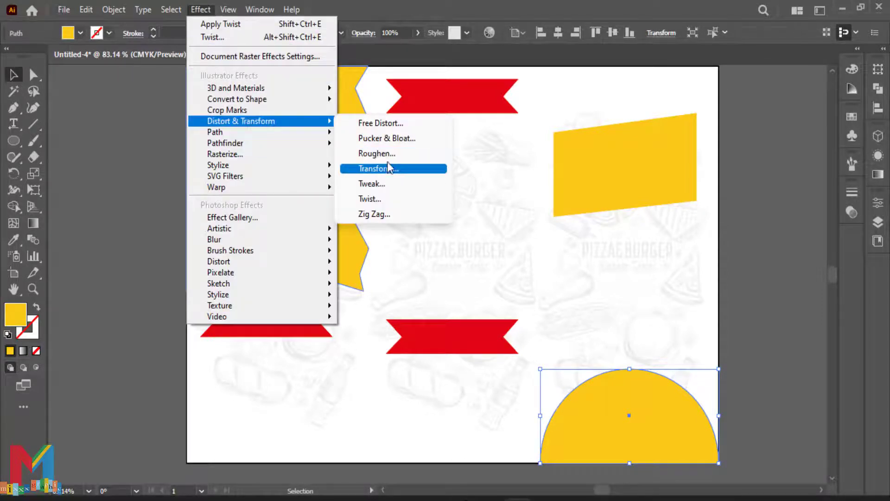
click(371, 154)
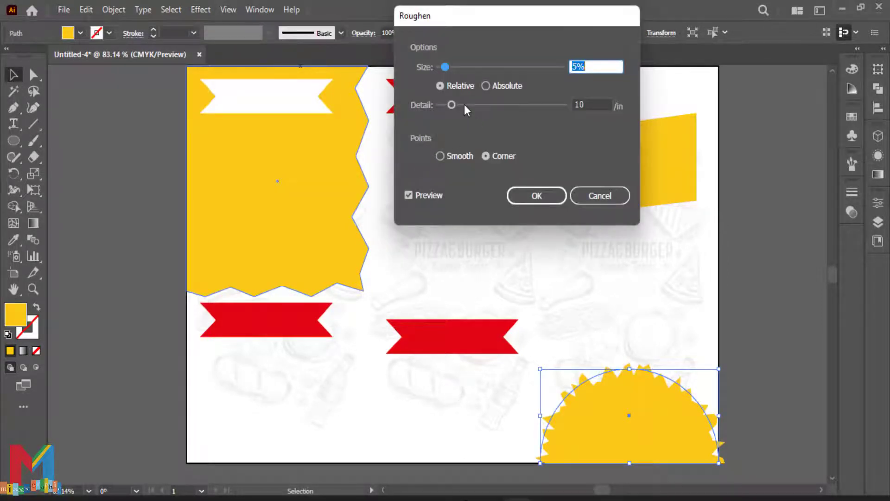
click(458, 157)
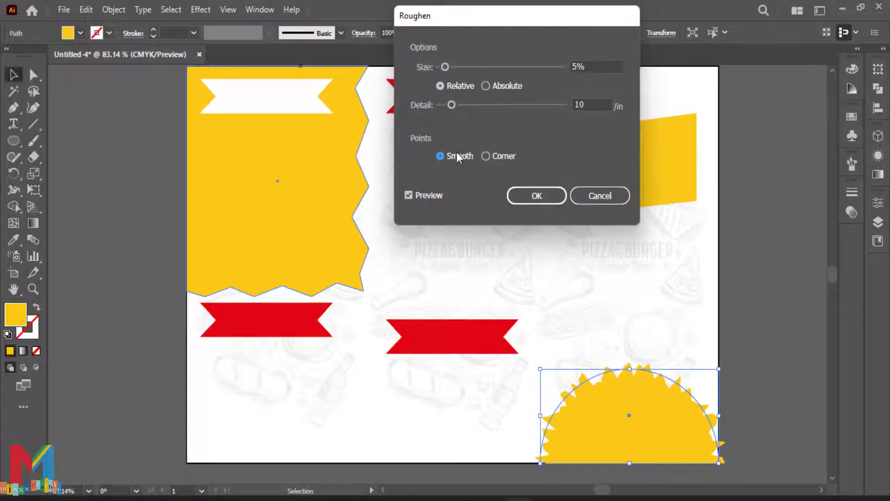
click(445, 66)
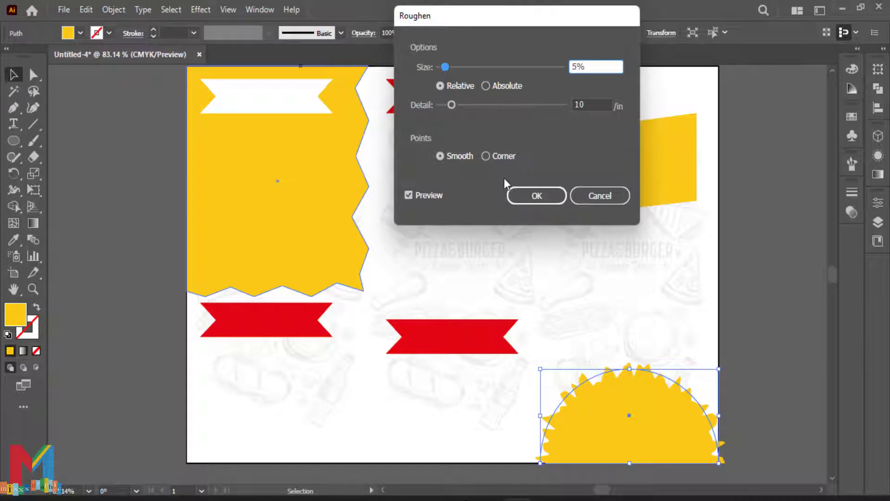
click(557, 195)
Step: Apply a Roughen effect to the slanted yellow shape with 5% relative size, detail 5/in and corner points
click(649, 163)
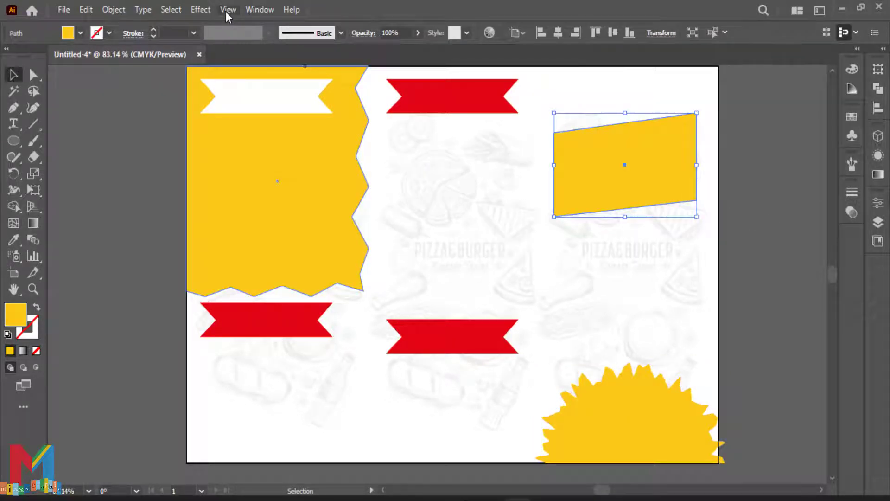
click(209, 12)
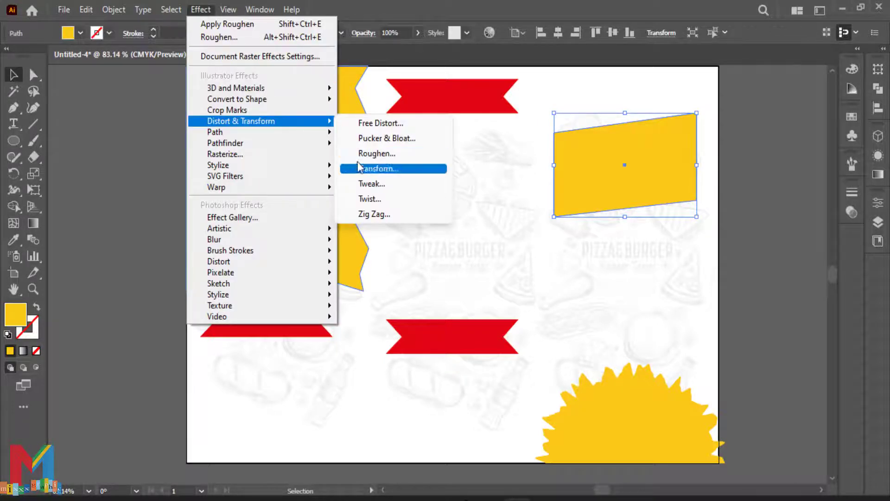
click(378, 155)
drag(499, 19, 315, 20)
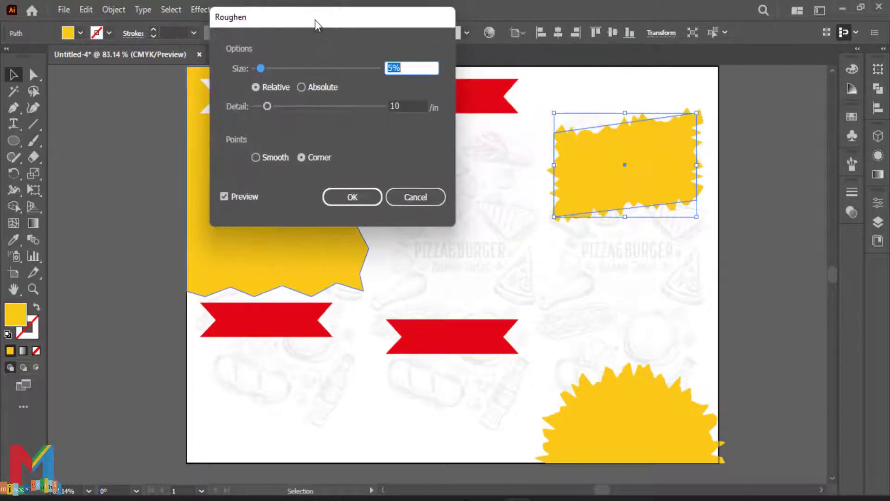
drag(266, 106, 259, 100)
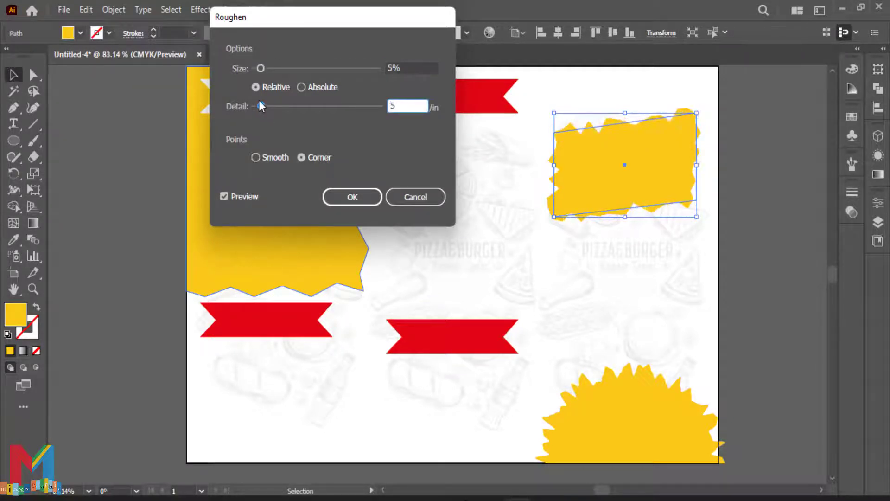
click(350, 193)
click(142, 273)
scroll(142, 273, up, 2)
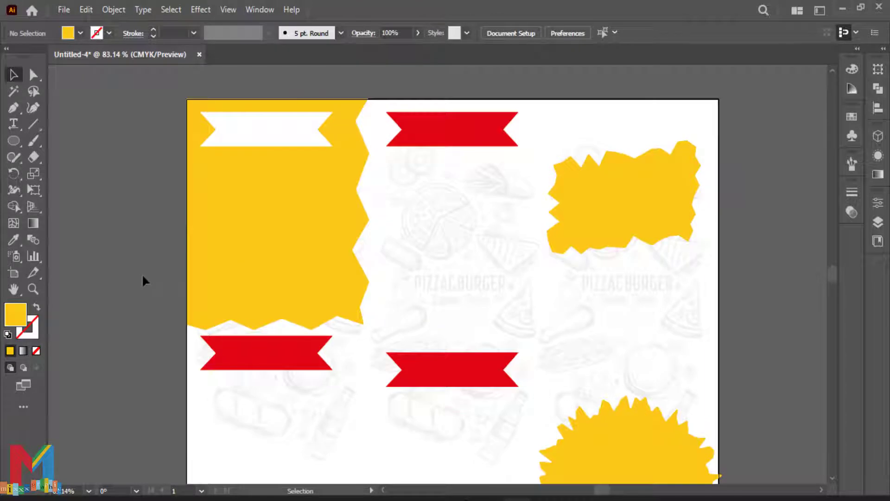
Step: Start a Roughen effect on the large yellow shape in the first panel with a relative size of 3%
click(254, 255)
click(200, 9)
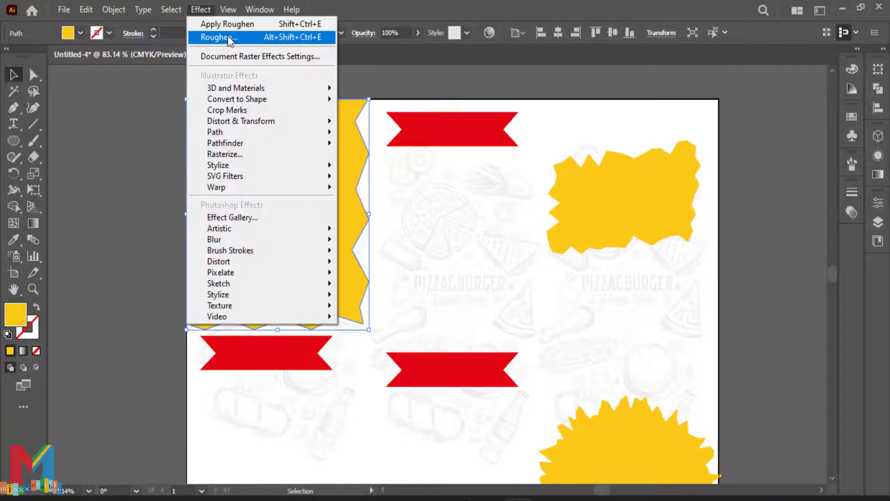
mouse_move(268, 121)
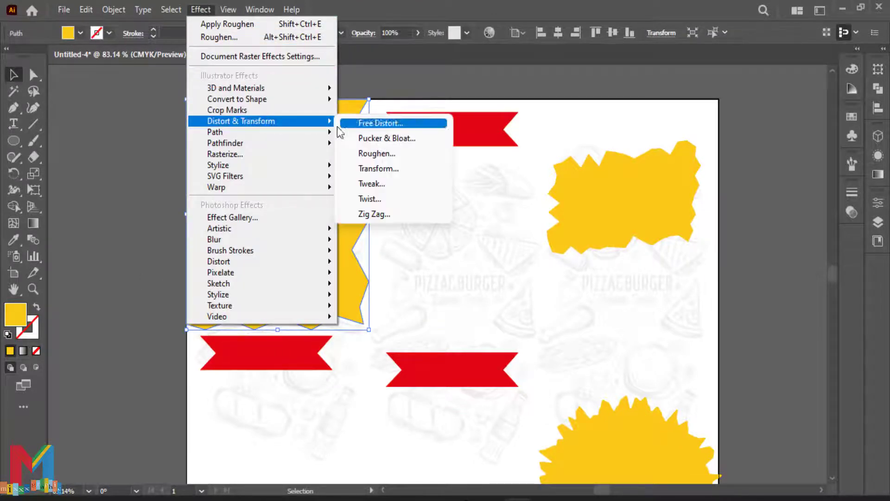
click(377, 153)
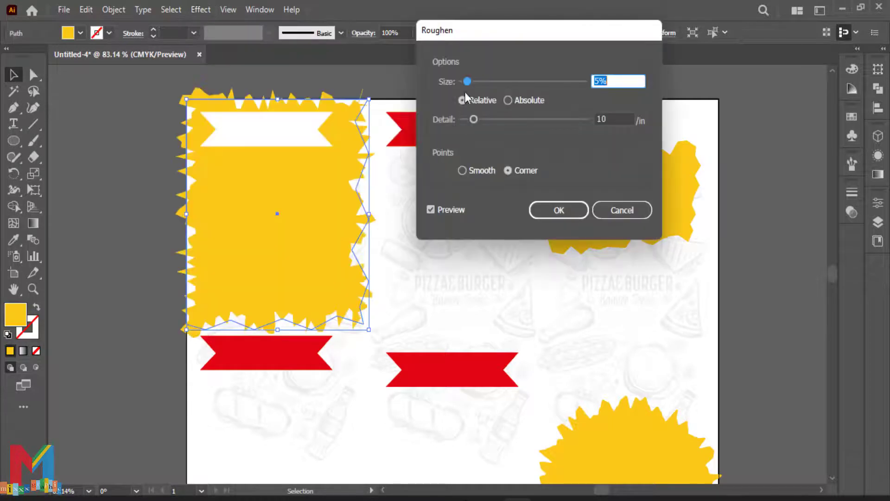
key(Down)
key(Down)
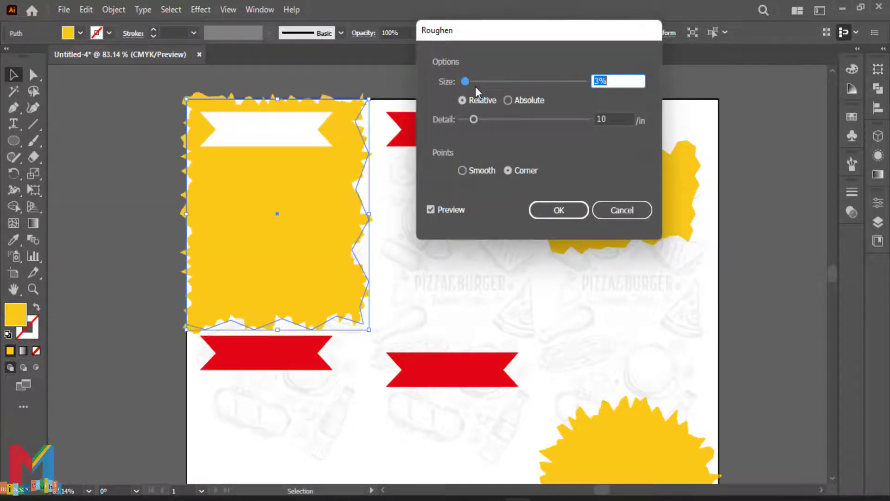
Step: Try different Roughen detail values on the yellow shape and settle on 9/in
click(609, 115)
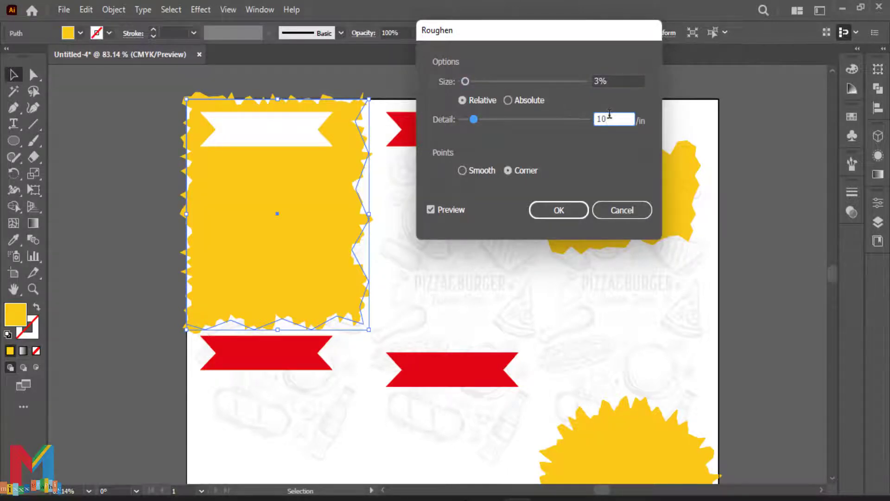
key(Down)
key(Down)
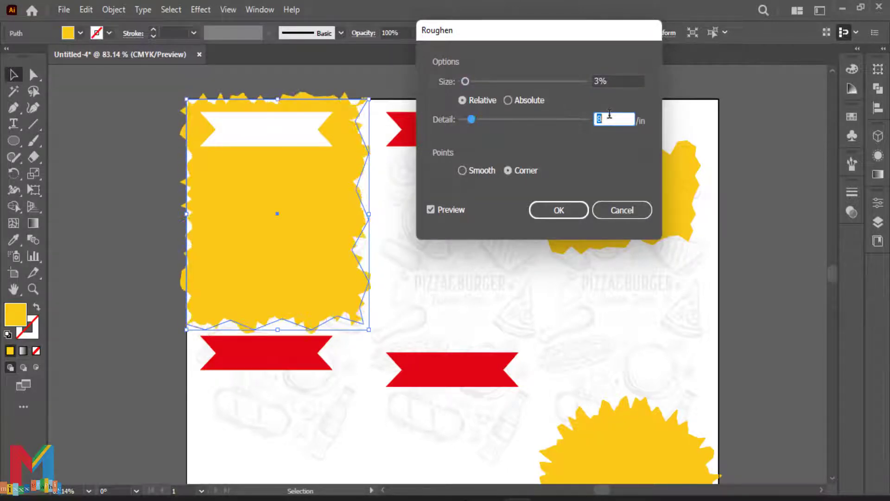
key(Down)
key(Down)
key(Down)
key(Down)
key(Down)
key(Down)
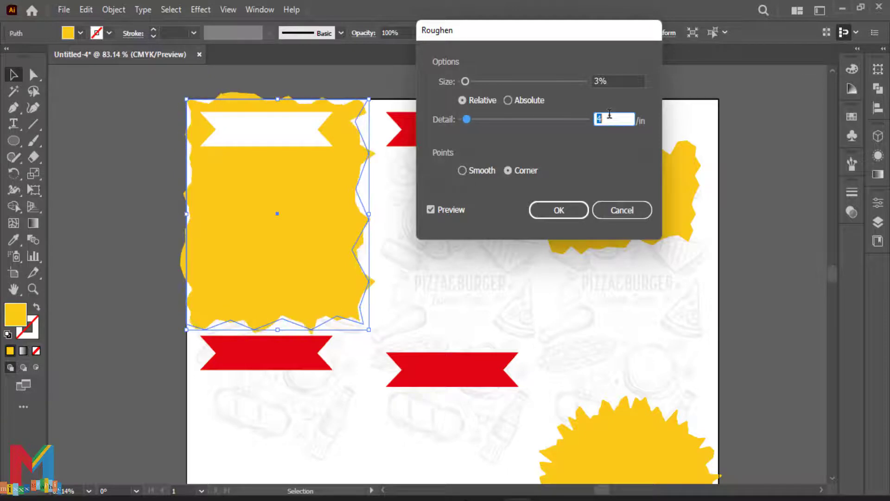
key(Down)
key(Down)
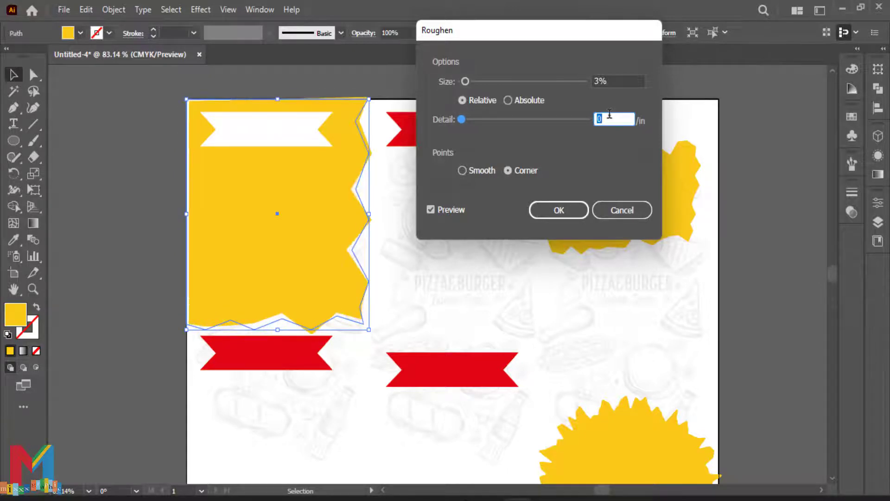
key(Up)
key(Up)
key(Up)
key(Up)
key(Up)
key(Up)
key(Up)
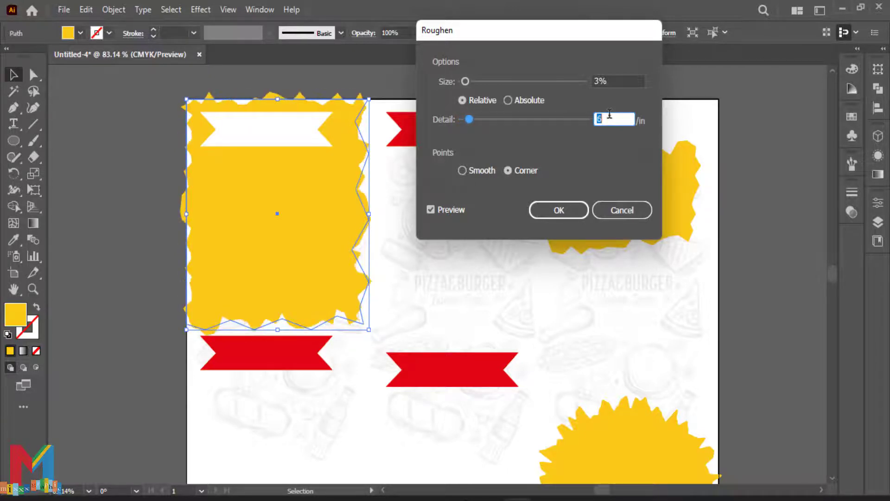
key(Up)
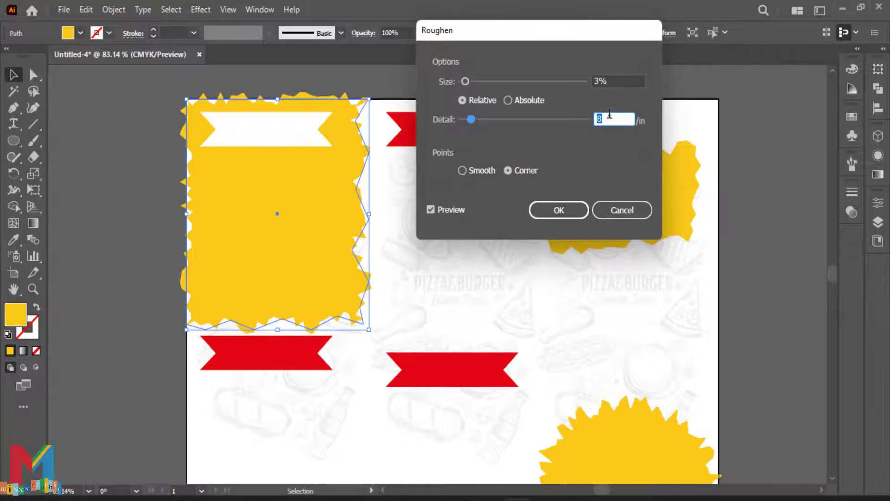
key(Up)
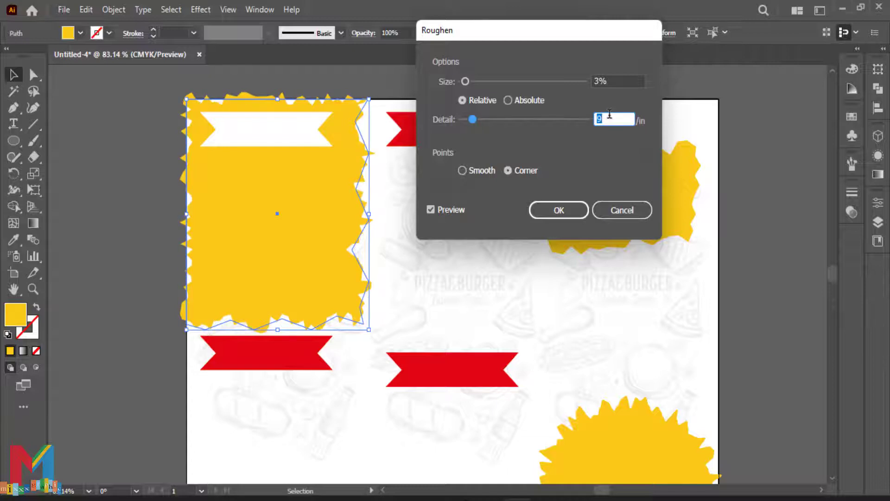
Step: Set the Roughen points to smooth, keep the size relative, and apply the effect
click(487, 171)
click(529, 101)
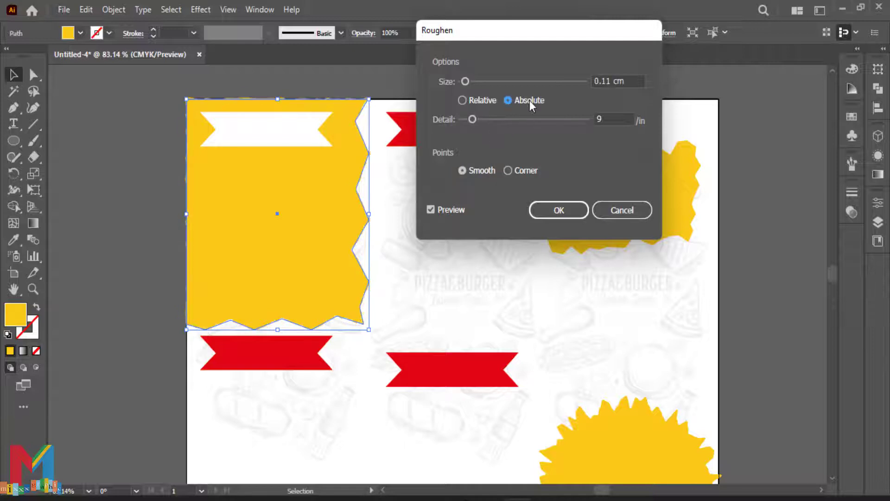
click(482, 102)
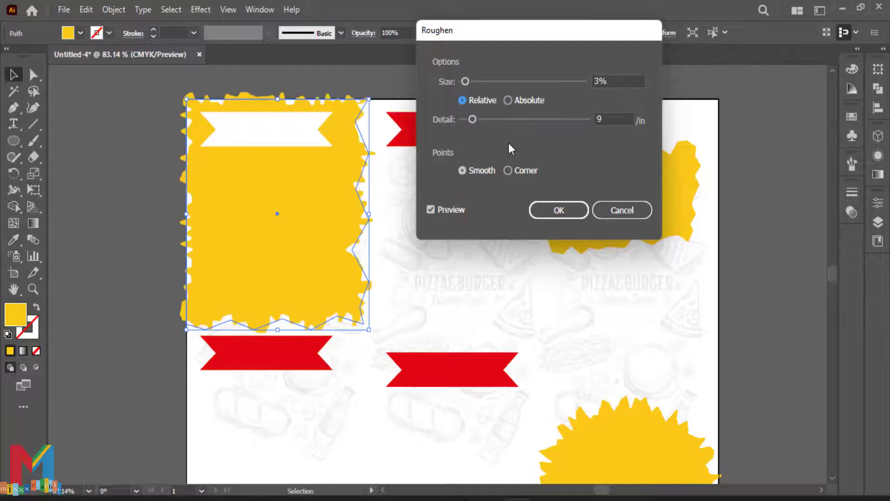
click(576, 205)
click(141, 197)
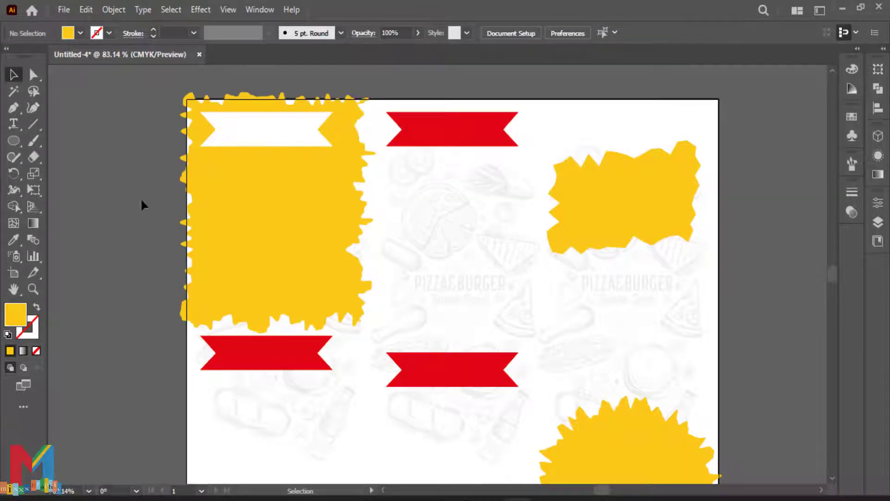
Step: Stretch the roughened yellow shape slightly past the artboard's left and top edges
click(223, 203)
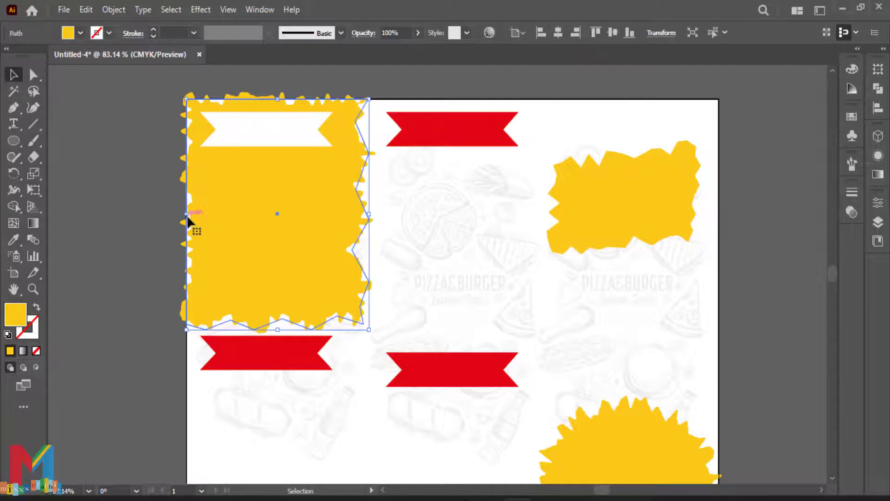
drag(187, 215, 182, 215)
click(135, 208)
click(247, 184)
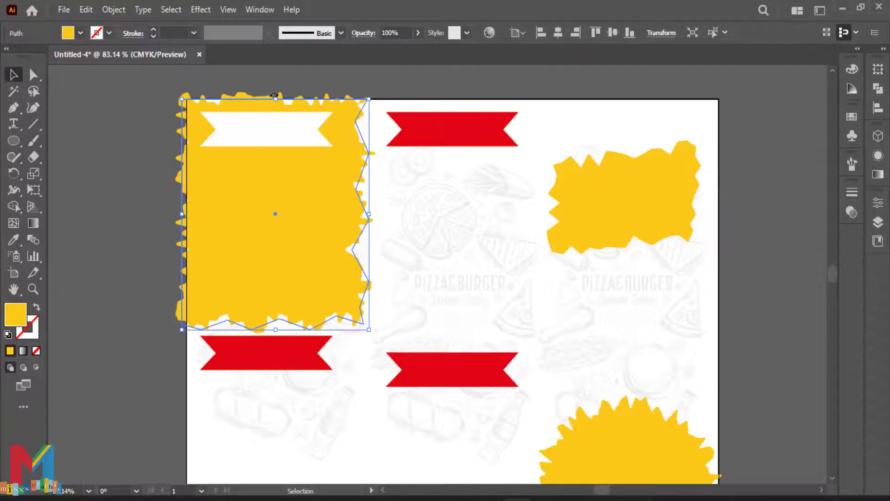
drag(277, 100, 276, 90)
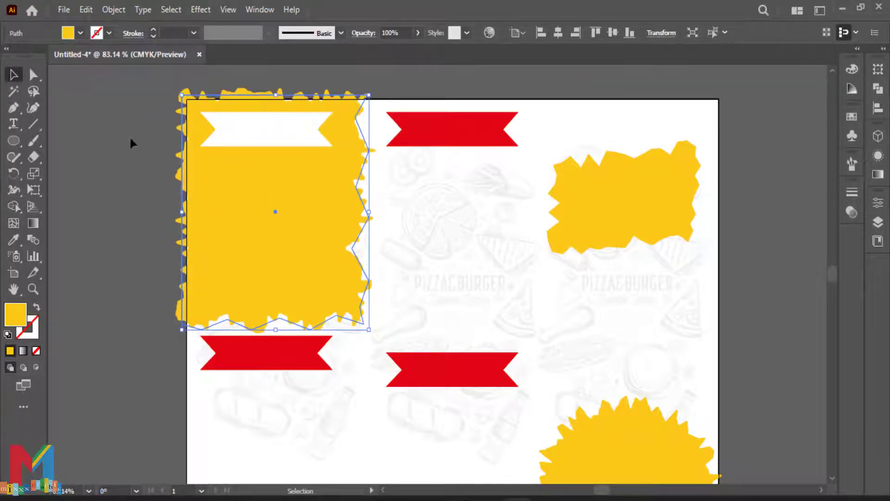
click(129, 135)
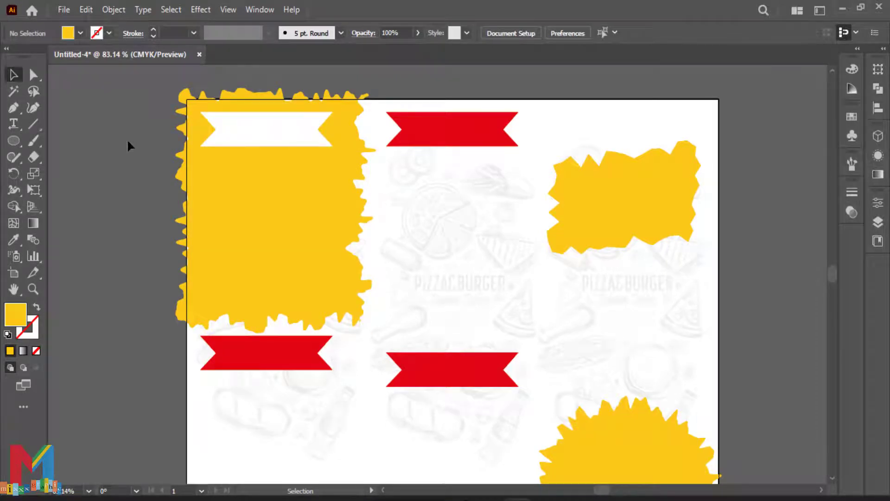
Step: Center both red ribbons of the middle panel horizontally on the artboard
scroll(128, 142, up, 1)
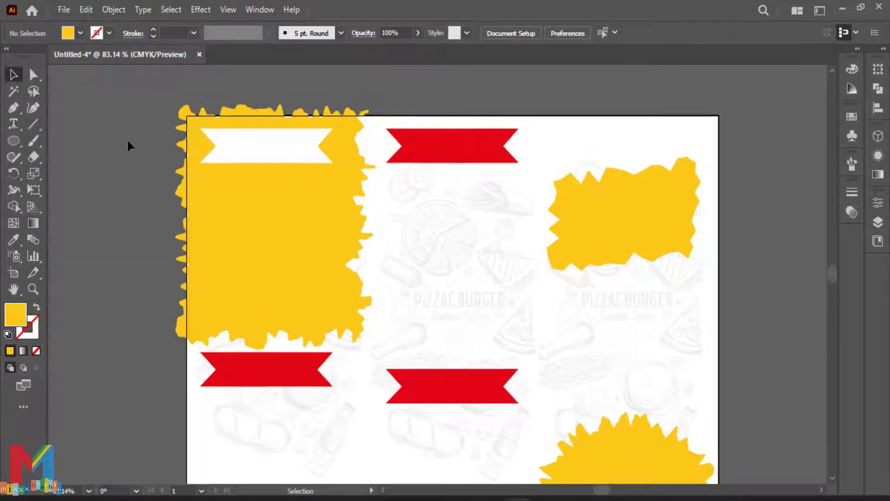
click(444, 143)
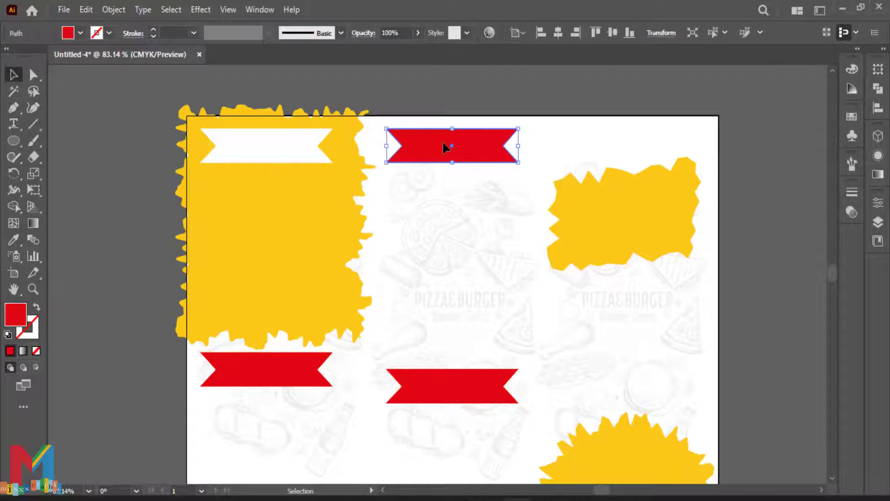
click(878, 109)
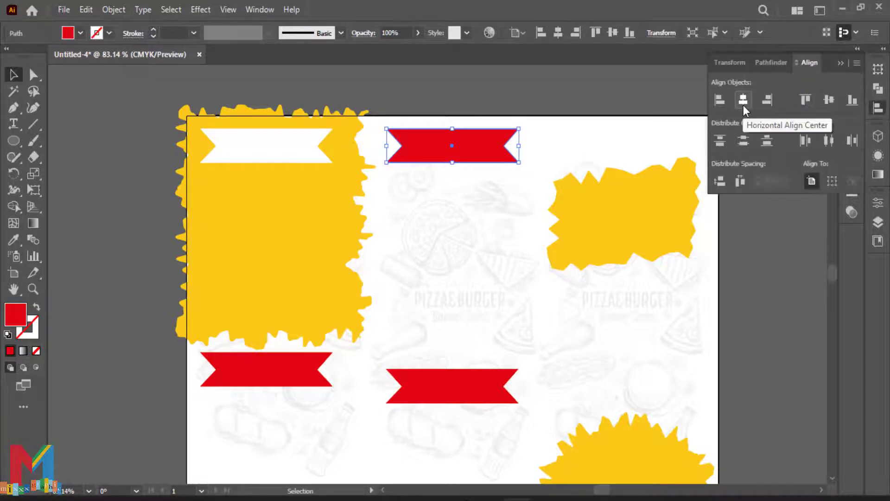
click(492, 380)
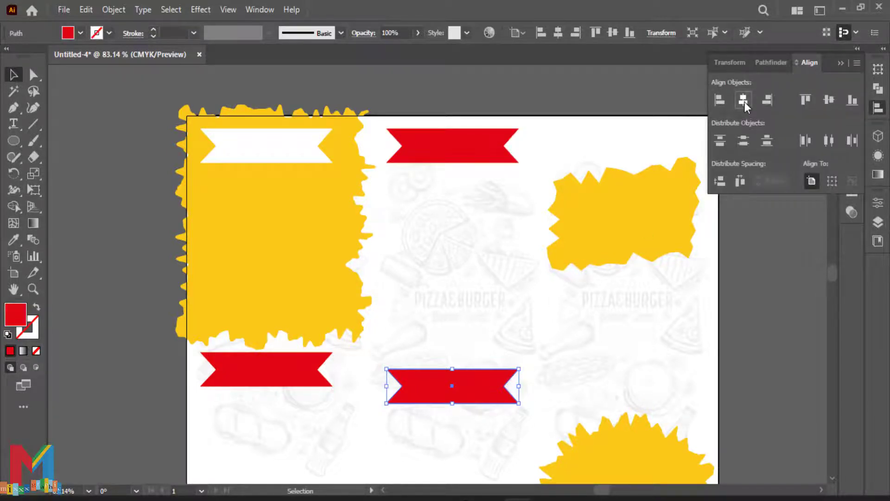
click(138, 210)
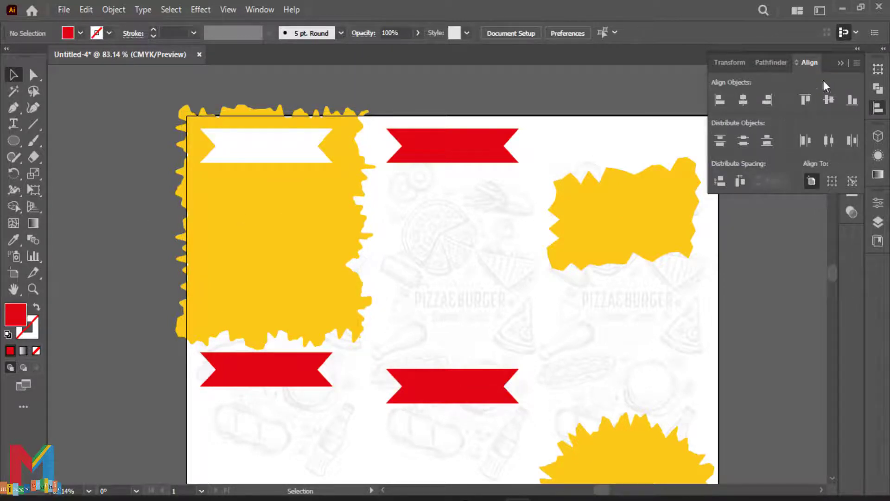
click(808, 82)
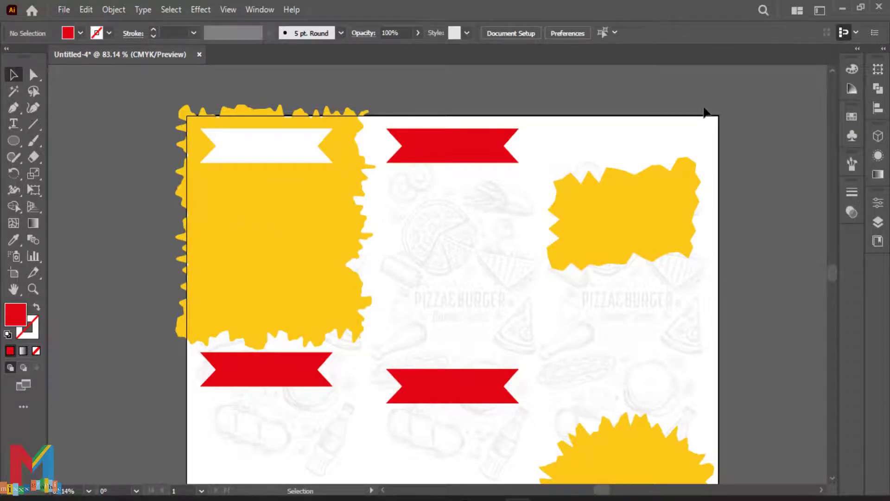
Step: Nudge the white ribbon up slightly and add the heading "PIZZA LIST" over it in Footlight MT Light at 24 pt
click(271, 144)
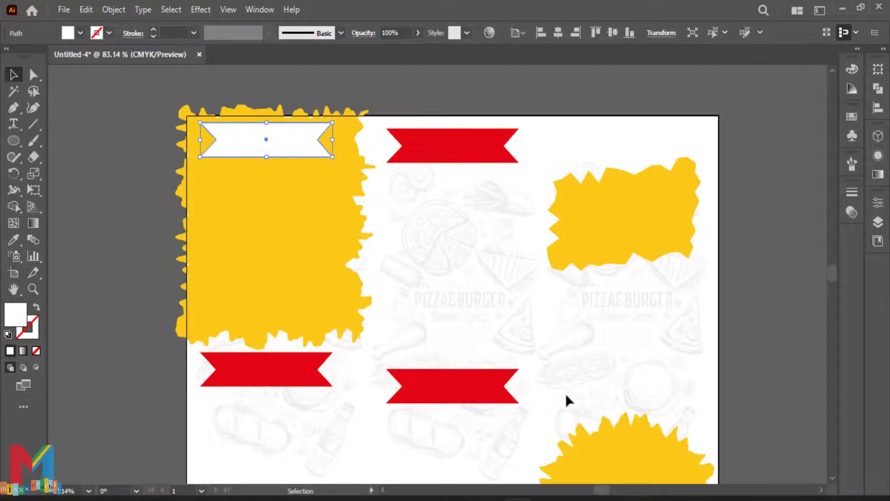
key(t)
click(236, 141)
click(518, 33)
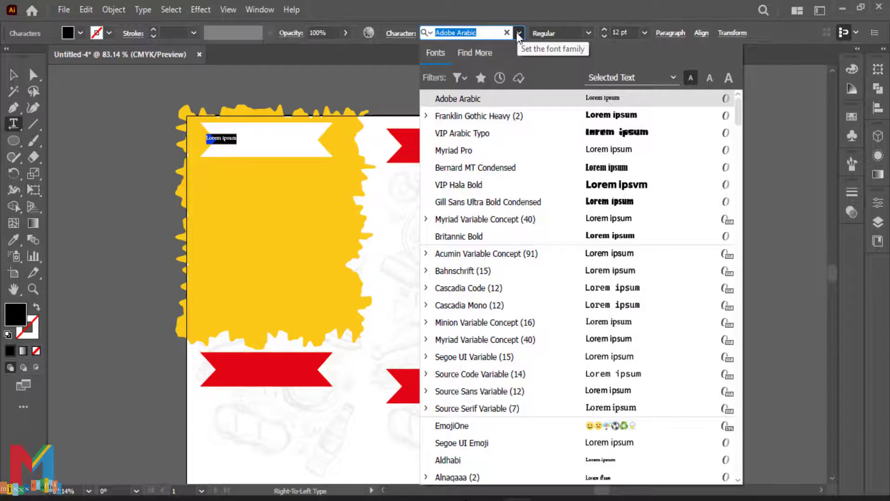
text(fo)
click(499, 93)
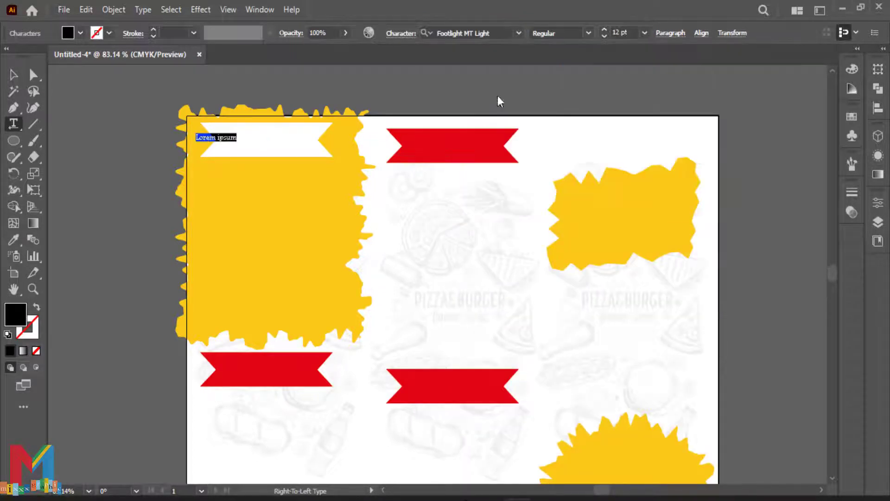
click(644, 32)
click(662, 217)
text(PIZZA)
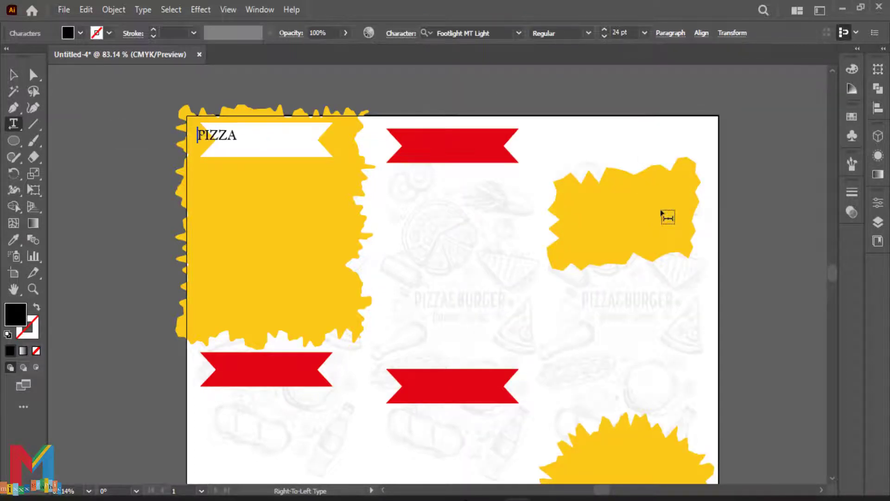
text( LIST)
key(Escape)
Step: Move the PIZZA LIST heading to the middle of the white ribbon and enlarge it slightly
drag(227, 135, 265, 143)
click(604, 30)
click(604, 30)
click(604, 30)
key(Right)
key(Right)
click(96, 173)
Step: Draw a small black circle and place it right after the word LIST on the white ribbon
click(13, 142)
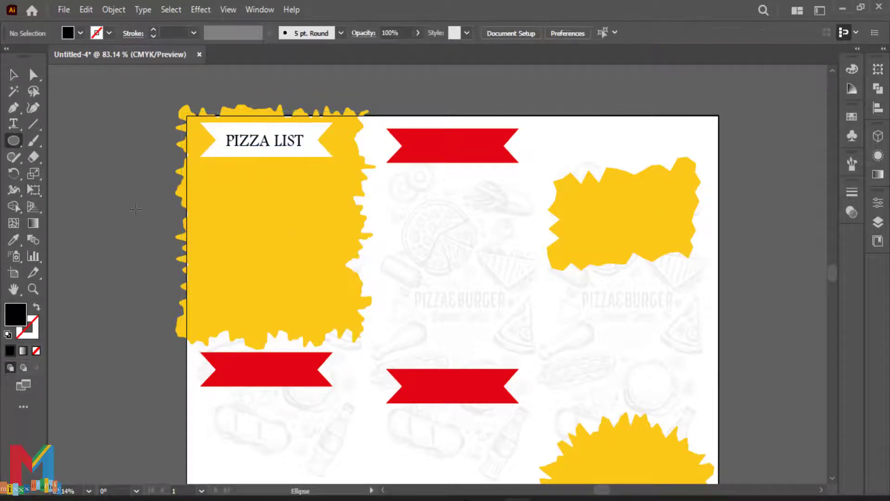
mouse_move(126, 209)
mouse_down()
mouse_move(135, 219)
mouse_move(318, 144)
mouse_move(220, 142)
mouse_move(318, 323)
mouse_up()
click(13, 74)
key(ctrl+shift+a)
key(ctrl+shift+a)
click(220, 140)
key(Delete)
key(ctrl+plus)
key(ctrl+plus)
key(ctrl+plus)
click(282, 255)
drag(293, 242, 285, 250)
drag(277, 258, 270, 258)
drag(197, 287, 332, 288)
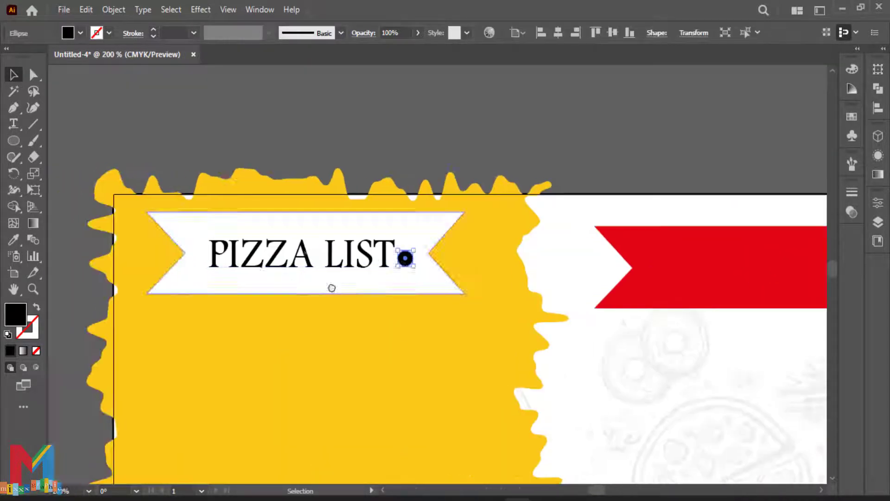
Step: Duplicate the black circle in front of the word PIZZA and level the two circles
drag(404, 259, 198, 262)
click(70, 273)
scroll(71, 273, down, 2)
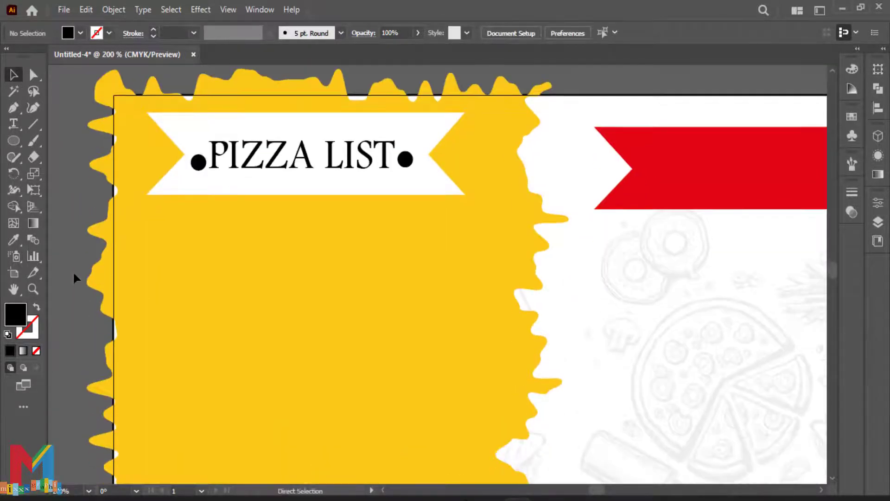
key(ctrl+minus)
scroll(80, 274, down, 2)
click(412, 124)
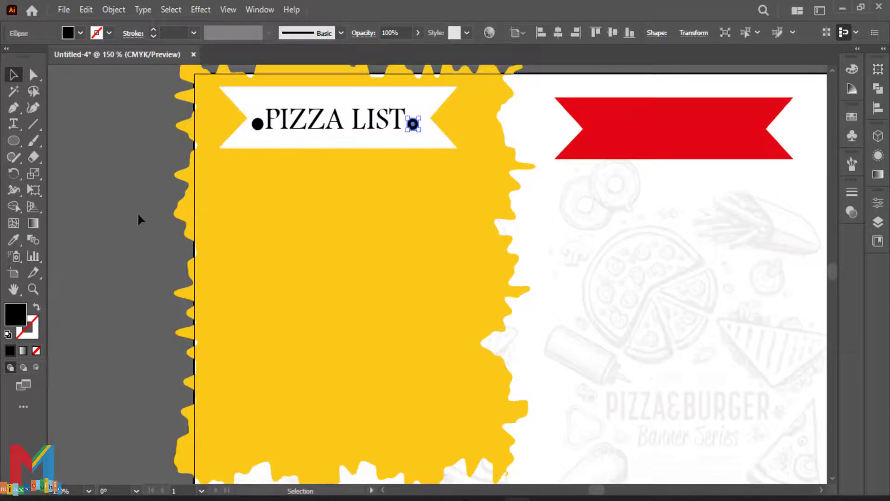
click(137, 212)
Step: Add a one-line 18 pt placeholder text box below the PIZZA LIST ribbon, fill its text white and shift it toward the panel's left edge
key(t)
click(225, 209)
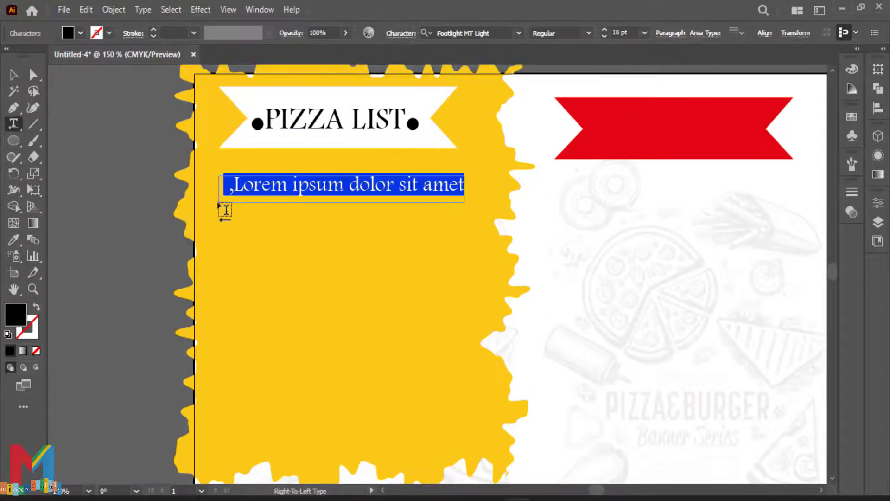
click(80, 33)
click(28, 55)
click(117, 229)
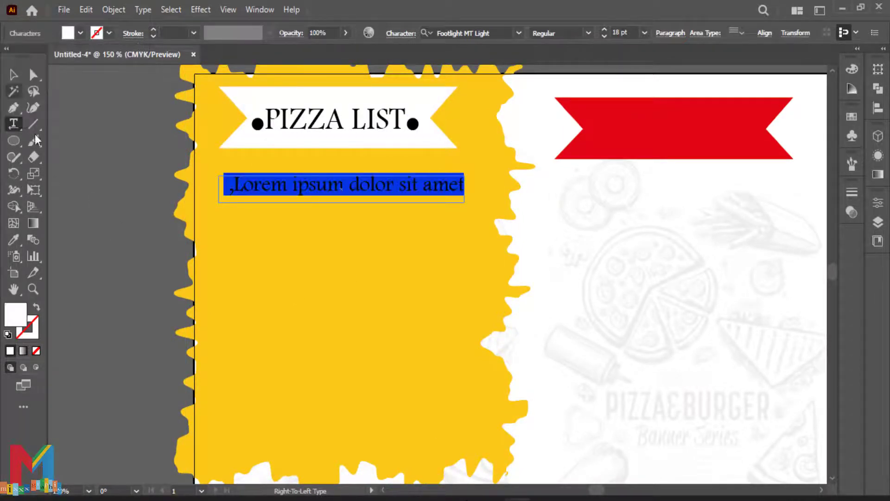
click(14, 75)
drag(273, 184, 256, 179)
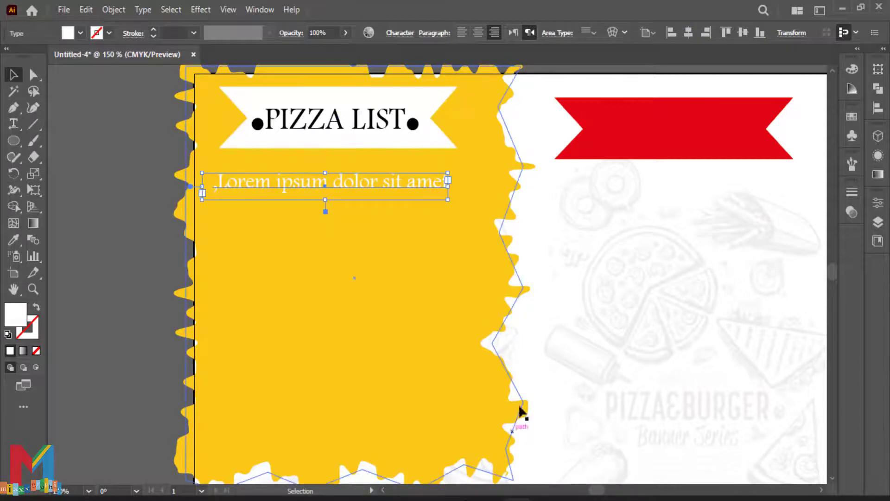
Step: Add a two-line 18 pt black placeholder text box, left-aligned, directly below the white placeholder line in the pizza panel
drag(325, 199, 325, 207)
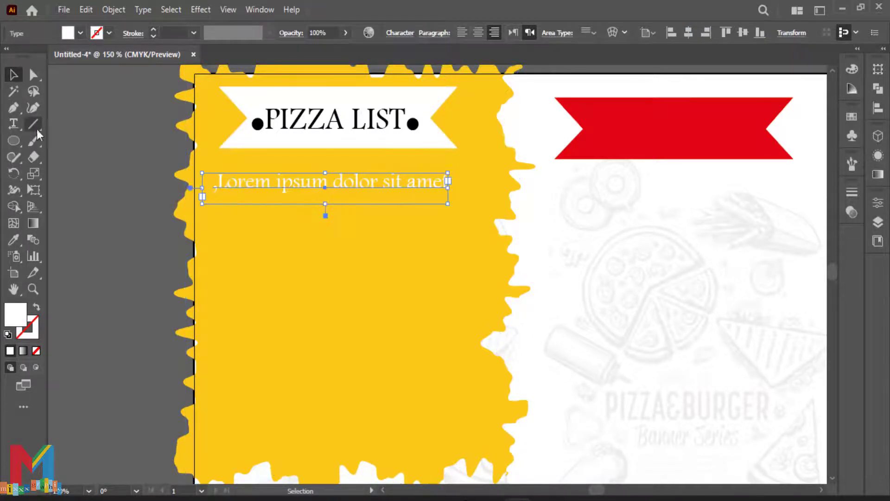
click(13, 125)
drag(440, 216, 217, 284)
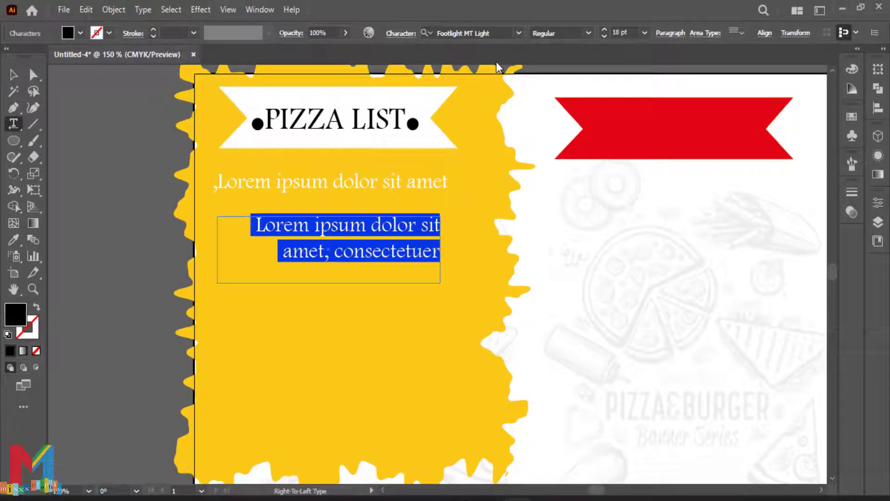
click(676, 34)
click(547, 56)
click(93, 173)
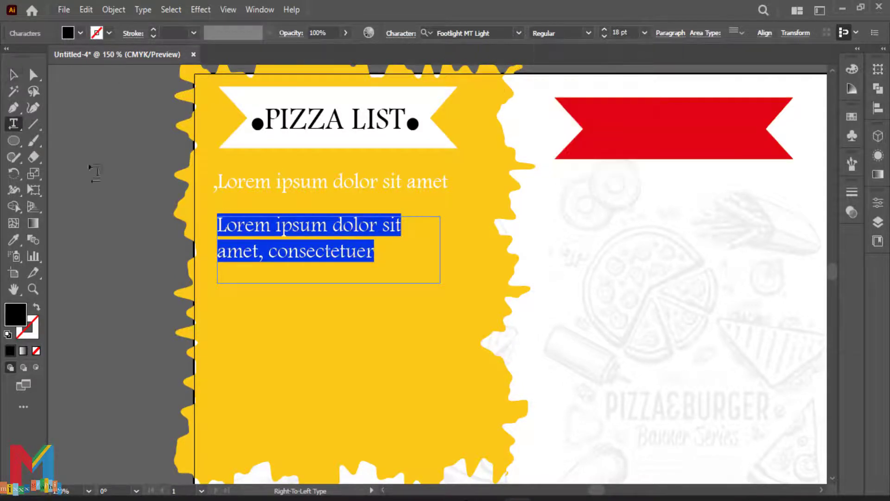
click(14, 74)
click(103, 121)
drag(284, 254, 285, 235)
Step: Change the white placeholder line's font to Impact and shift it slightly left of the black description
click(325, 183)
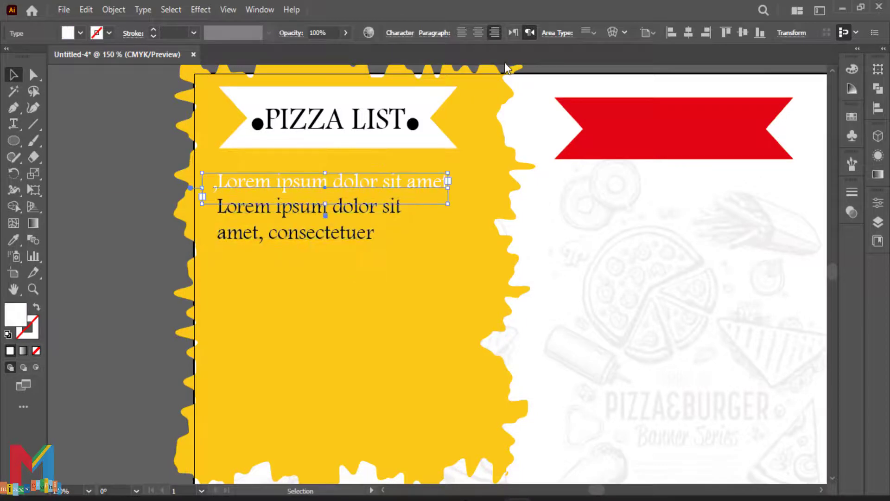
click(398, 33)
text(im)
key(Return)
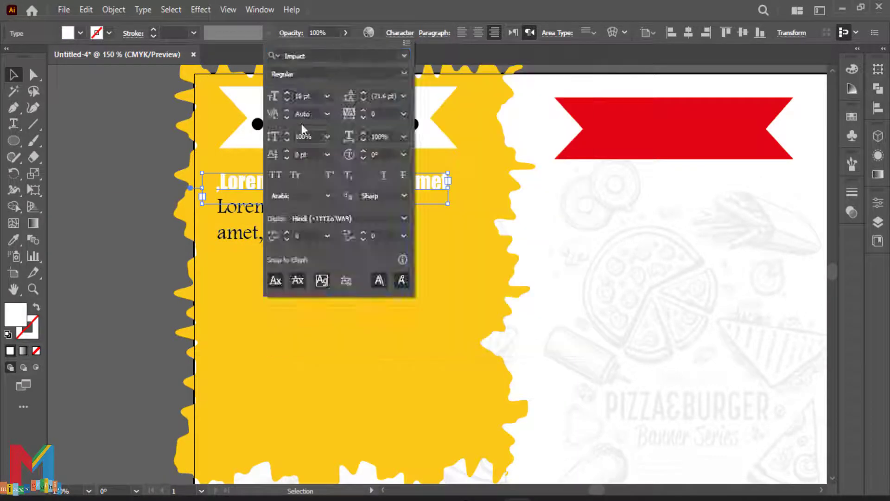
click(137, 150)
click(279, 219)
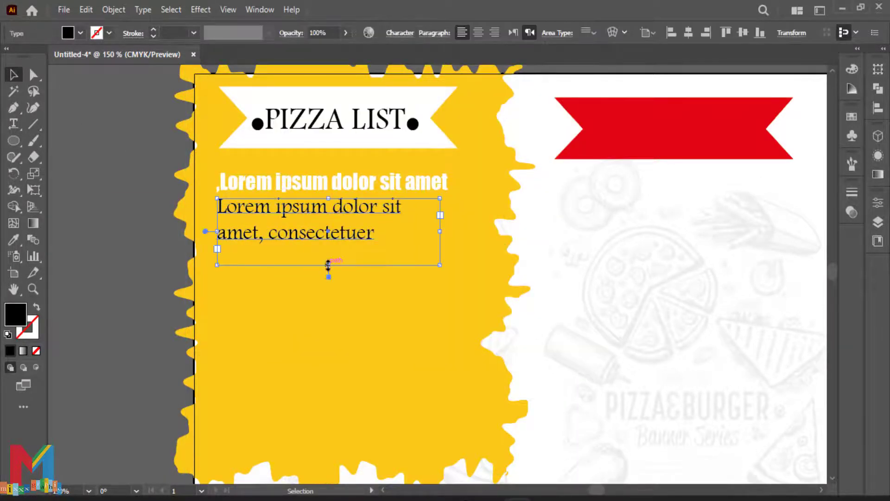
key(ctrl+shift+a)
drag(361, 187, 348, 188)
click(306, 238)
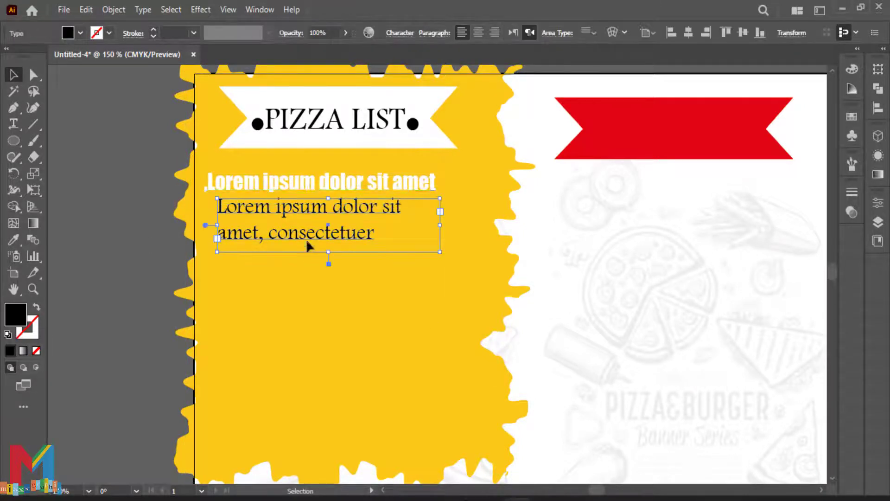
Step: Duplicate the white title and its black description twice down the yellow panel to make three evenly spaced menu items
click(310, 182)
scroll(309, 181, down, 2)
shift+click(294, 171)
drag(289, 117, 289, 294)
key(ctrl+z)
key(ctrl+d)
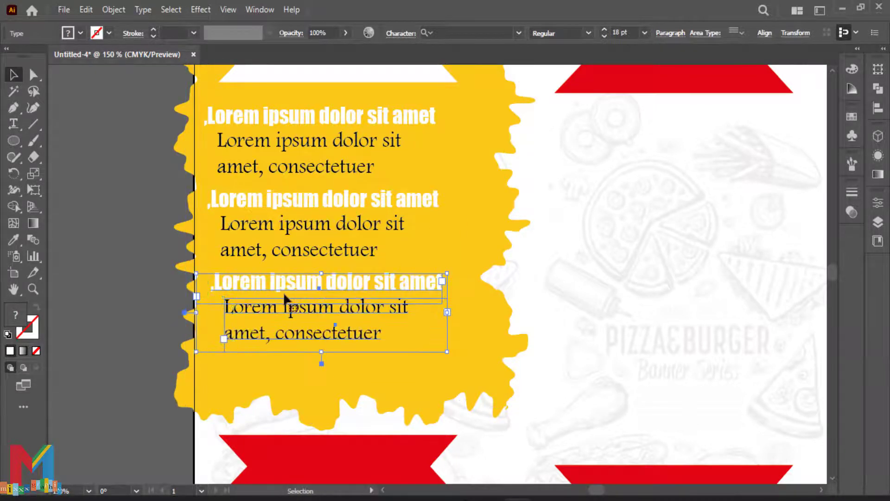
click(130, 238)
scroll(130, 238, up, 2)
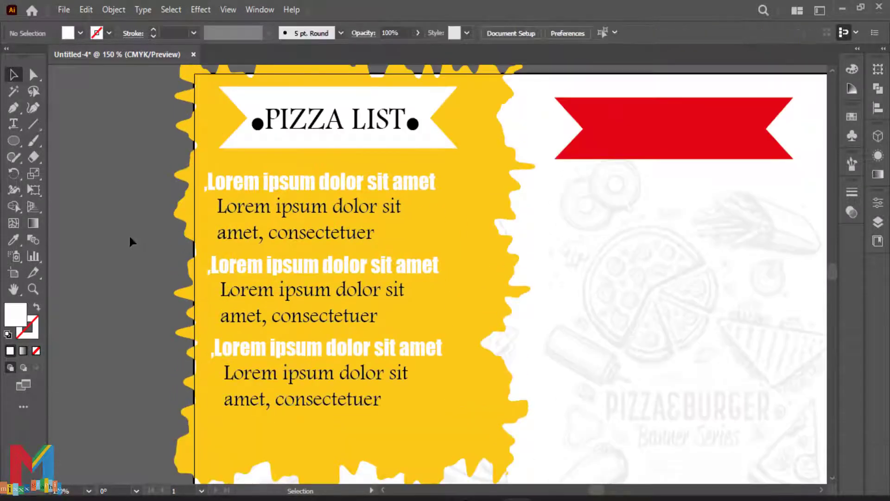
Step: Add a white letter "p" beside the first pizza item, just below the ribbon's right end
click(13, 123)
click(468, 159)
text(p)
click(13, 79)
click(116, 120)
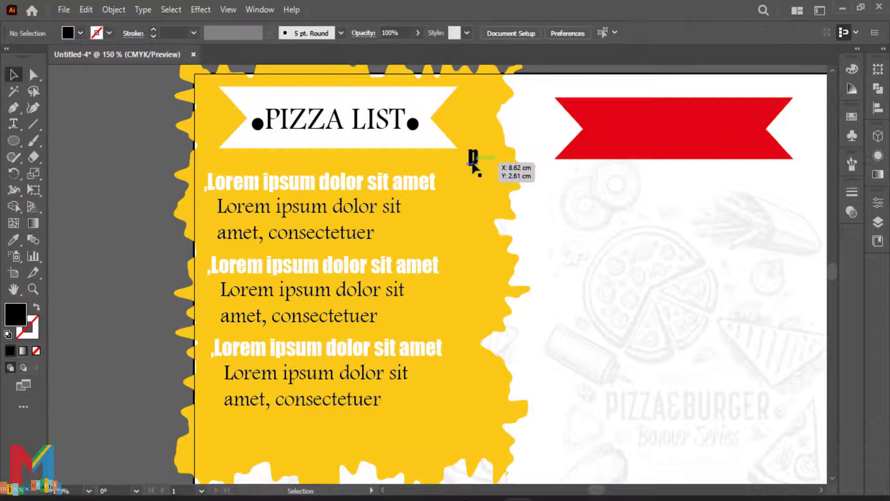
drag(472, 162, 474, 168)
click(71, 33)
click(27, 56)
click(104, 182)
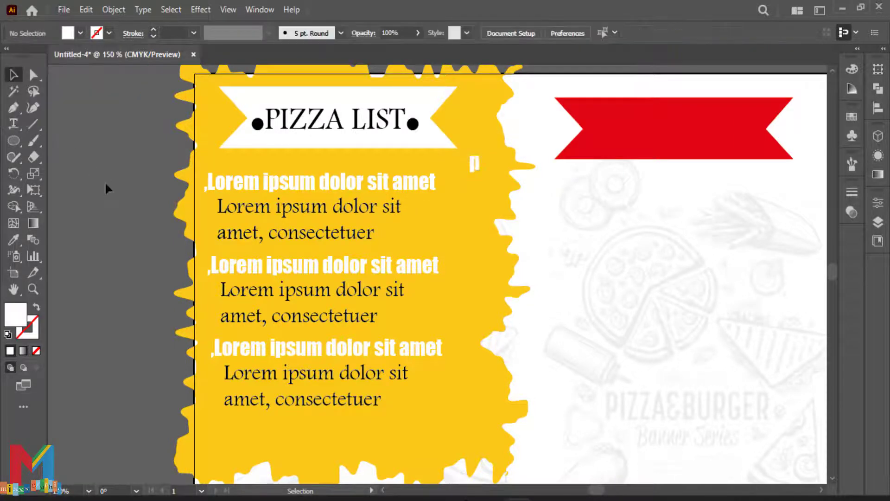
Step: Change the white "p" to the Footlight MT Light font and nudge it closer to the PIZZA LIST ribbon
click(474, 164)
click(519, 33)
click(466, 116)
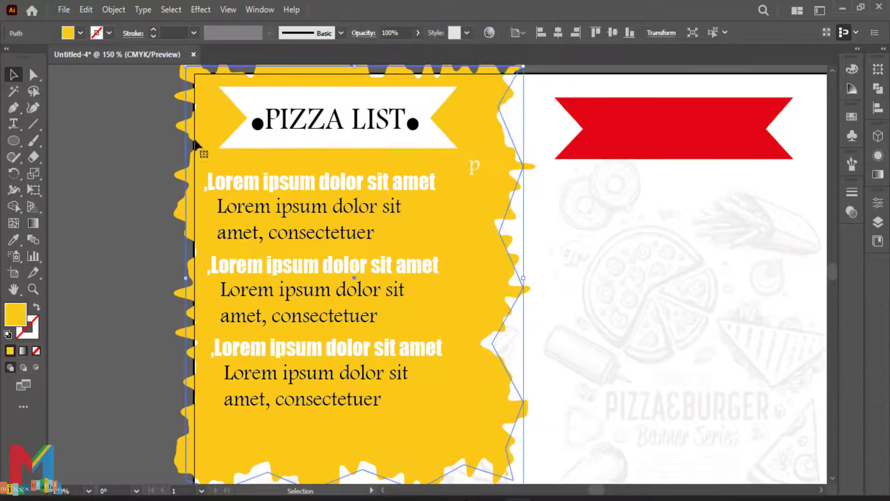
mouse_move(470, 162)
mouse_down()
mouse_move(476, 168)
mouse_move(472, 154)
mouse_move(473, 164)
mouse_up()
click(149, 175)
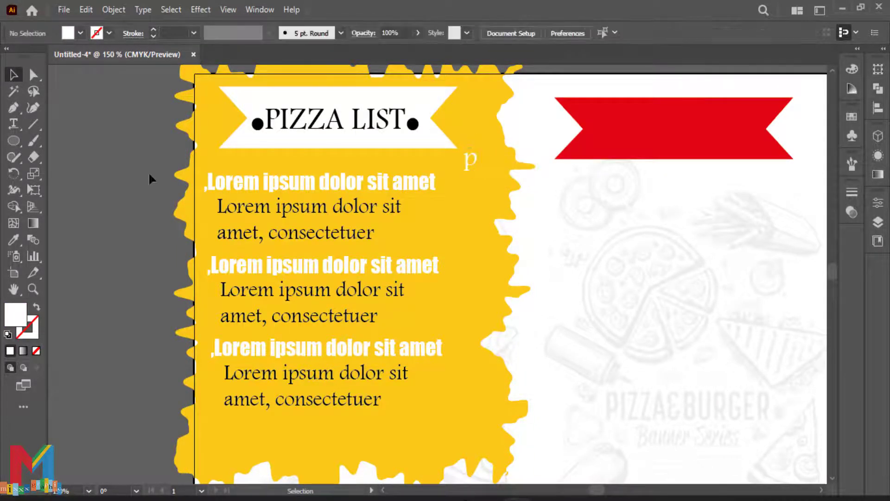
Step: Lock the large yellow jagged shape behind the pizza list
click(506, 202)
click(878, 222)
scroll(806, 236, down, 10)
click(732, 254)
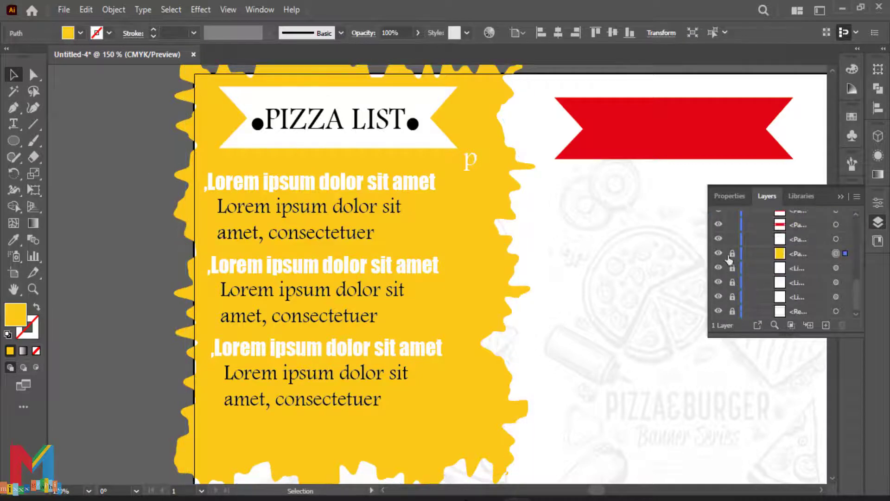
click(841, 196)
Step: Copy two pizza menu items and the "p" below the red ribbon in the same panel and fill them black
scroll(224, 182, down, 5)
scroll(219, 176, up, 4)
drag(487, 131, 303, 296)
scroll(297, 304, down, 3)
scroll(308, 278, down, 4)
scroll(320, 185, up, 7)
drag(487, 203, 230, 309)
drag(327, 243, 365, 449)
scroll(360, 232, down, 6)
drag(360, 232, 267, 462)
click(80, 33)
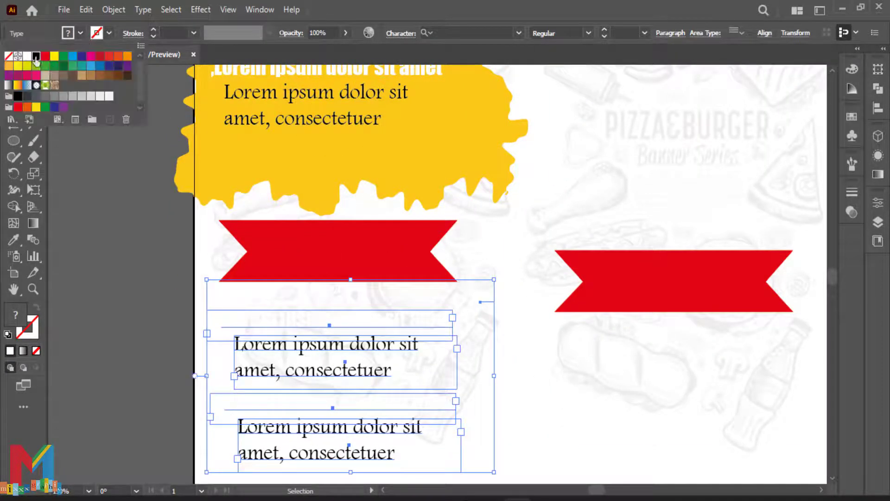
click(35, 55)
click(130, 270)
Step: Add the white heading "list sandwich" on the red ribbon below the pizza list
scroll(130, 264, up, 2)
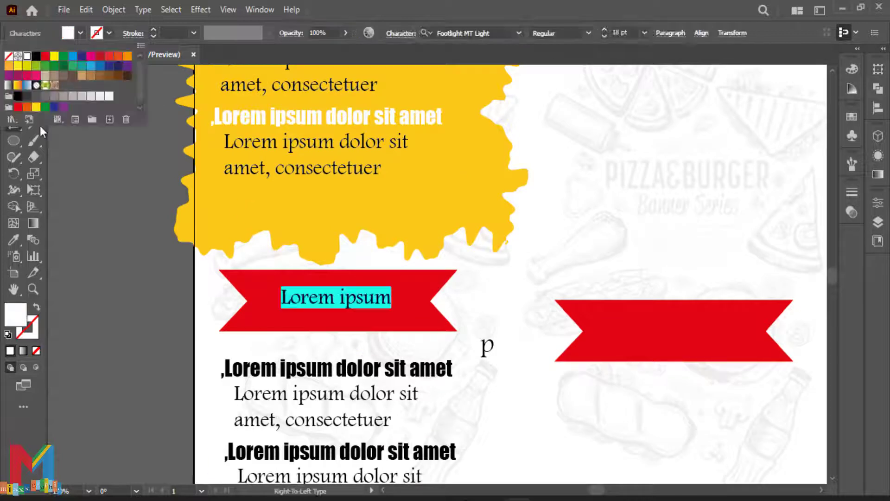
text(list sandwich)
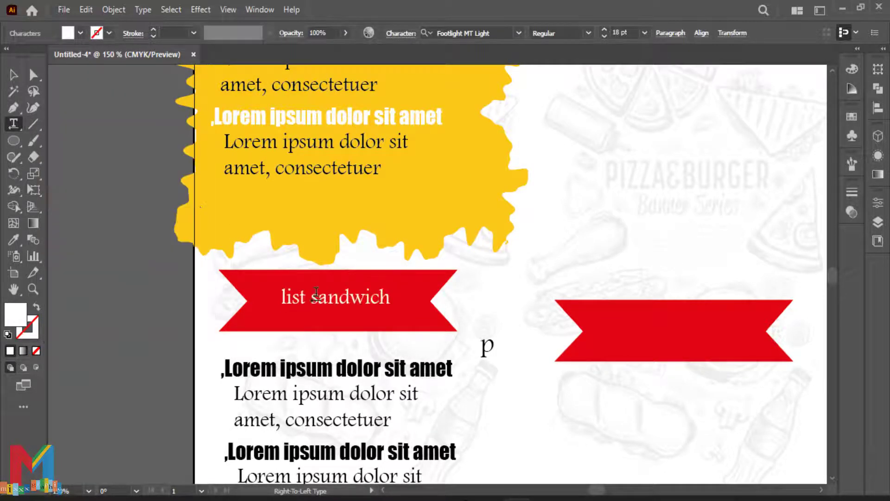
click(13, 74)
click(69, 203)
Step: Enlarge the list sandwich heading to 23 pt
click(334, 300)
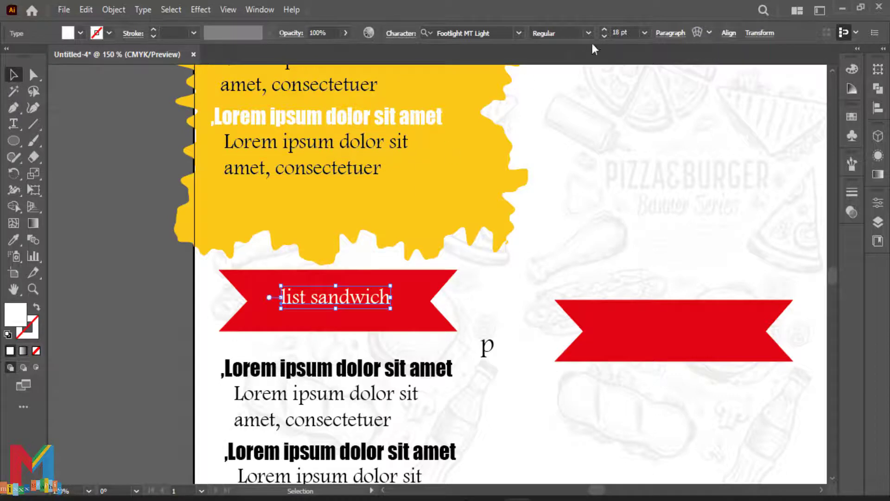
click(605, 29)
click(604, 29)
click(605, 29)
click(605, 29)
click(605, 28)
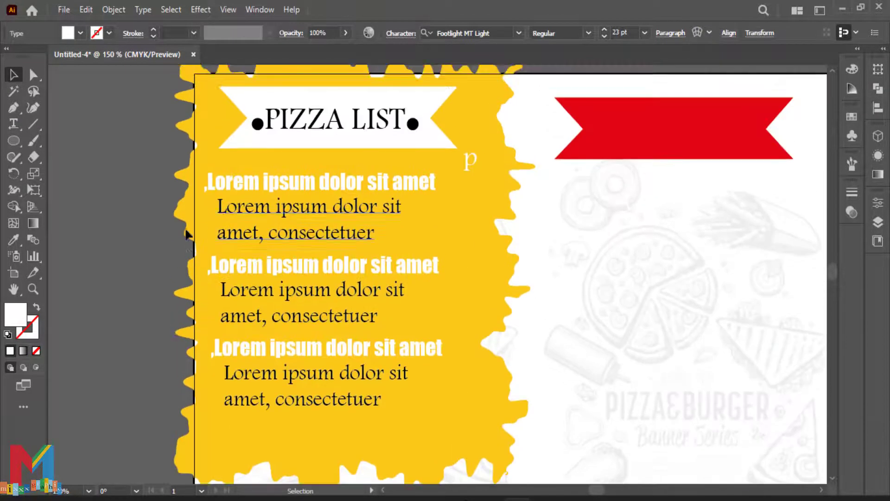
Step: Copy the two PIZZA LIST circles to either side of the list sandwich heading and fill them white
drag(204, 120, 282, 423)
scroll(282, 422, down, 5)
drag(282, 226, 417, 340)
click(78, 34)
click(23, 55)
click(106, 223)
click(163, 356)
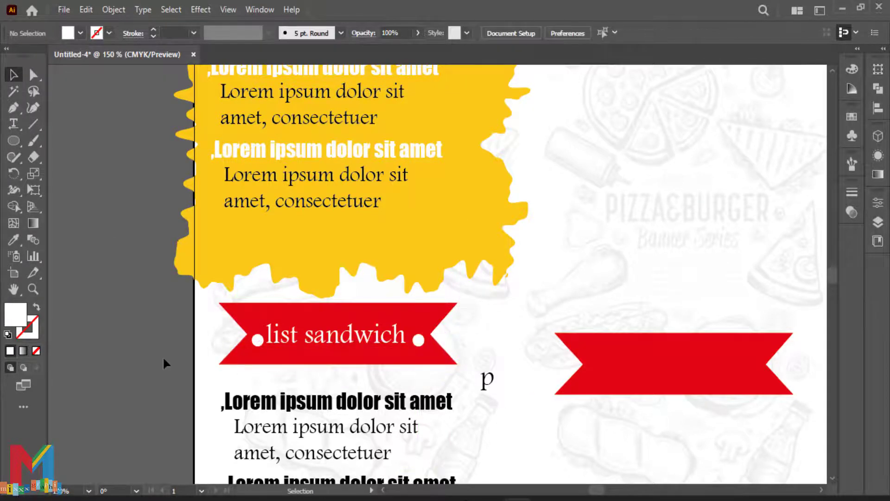
Step: Add the heading text "Sea Food List" on the middle panel's upper red ribbon
scroll(163, 341, down, 5)
scroll(162, 336, up, 6)
key(ctrl+minus)
key(ctrl+minus)
drag(324, 306, 174, 342)
click(14, 124)
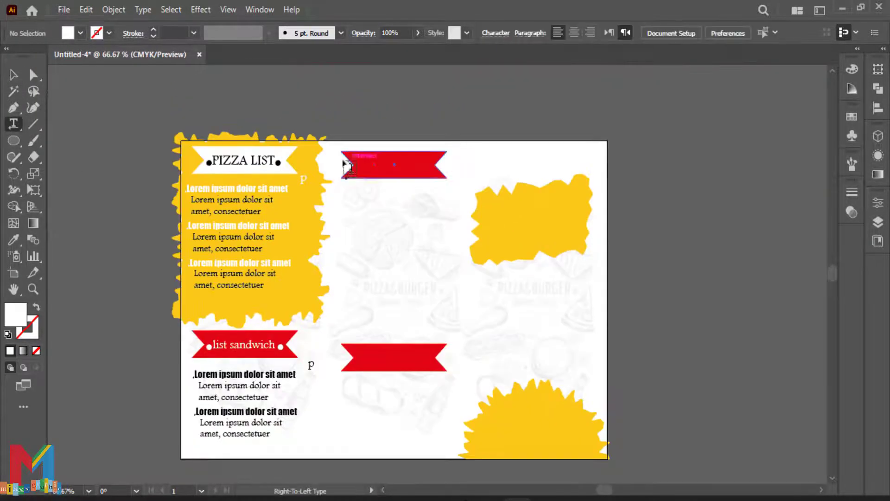
click(439, 169)
key(BackSpace)
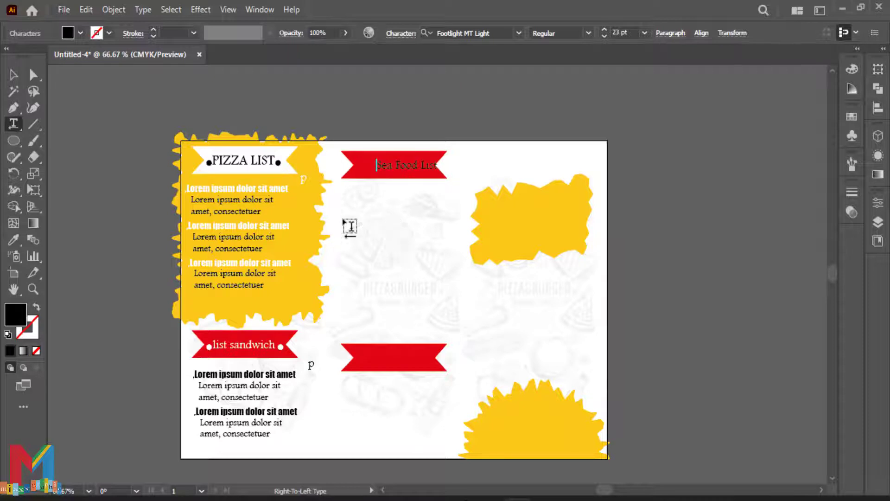
Step: Move the Sea Food List heading toward the middle of its ribbon and fill it white
click(13, 74)
drag(412, 166, 402, 167)
click(80, 33)
click(27, 56)
key(Escape)
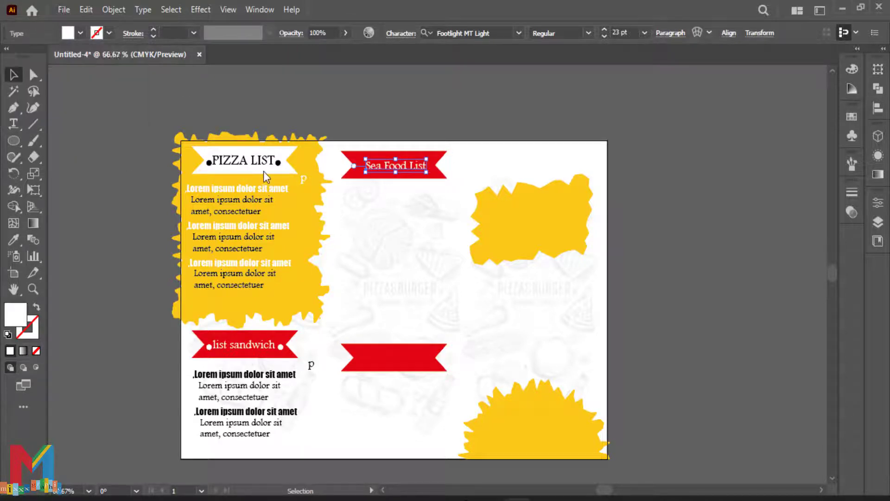
Step: Enlarge the Sea Food List heading to 25 pt and center it horizontally on the artboard
key(ctrl+1)
click(604, 30)
click(605, 29)
drag(434, 273, 419, 276)
click(878, 108)
click(743, 100)
click(524, 146)
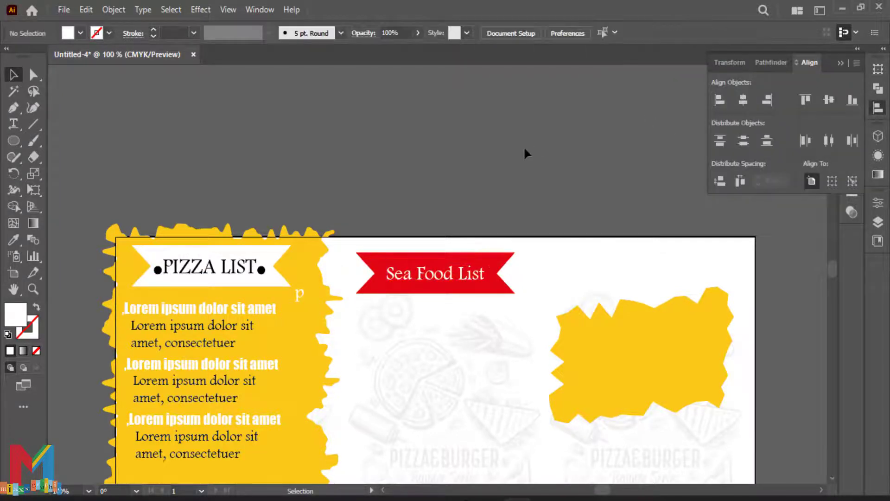
Step: Copy the three pizza items with their "p" below the Sea Food List ribbon and fill all the copied text black
scroll(524, 153, down, 3)
click(299, 195)
shift+click(246, 210)
shift+click(222, 240)
shift+click(211, 265)
shift+click(200, 291)
shift+click(204, 320)
shift+click(191, 354)
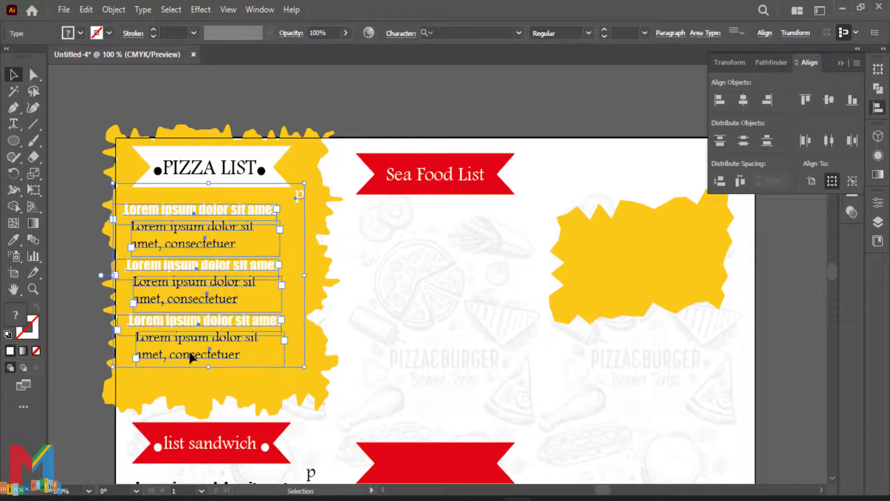
drag(190, 357, 421, 354)
click(81, 37)
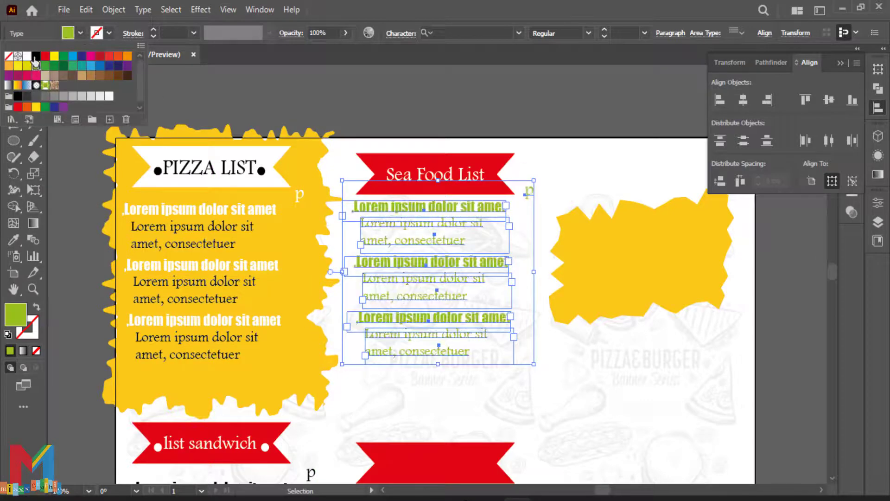
click(36, 56)
key(Escape)
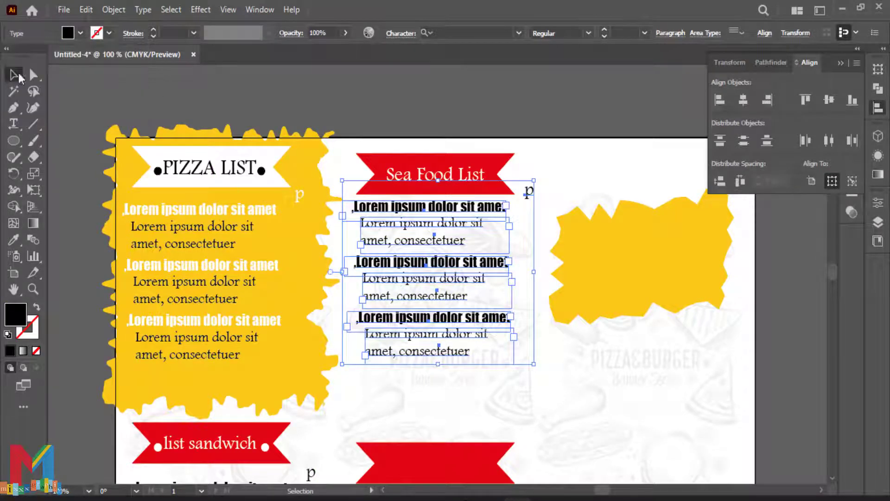
Step: Move the copied seafood items slightly down, group the selected texts and center the group horizontally on the artboard
drag(395, 273, 398, 288)
click(743, 100)
key(ctrl+z)
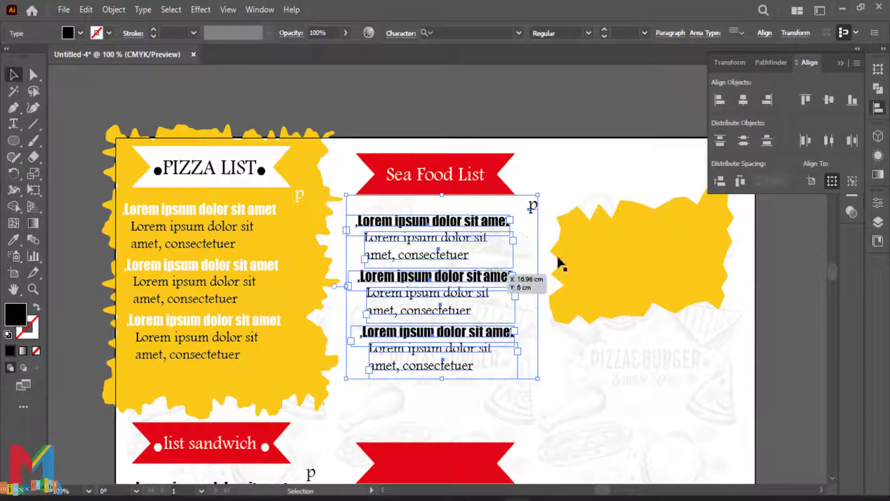
click(568, 138)
click(533, 206)
shift+click(453, 249)
right_click(452, 300)
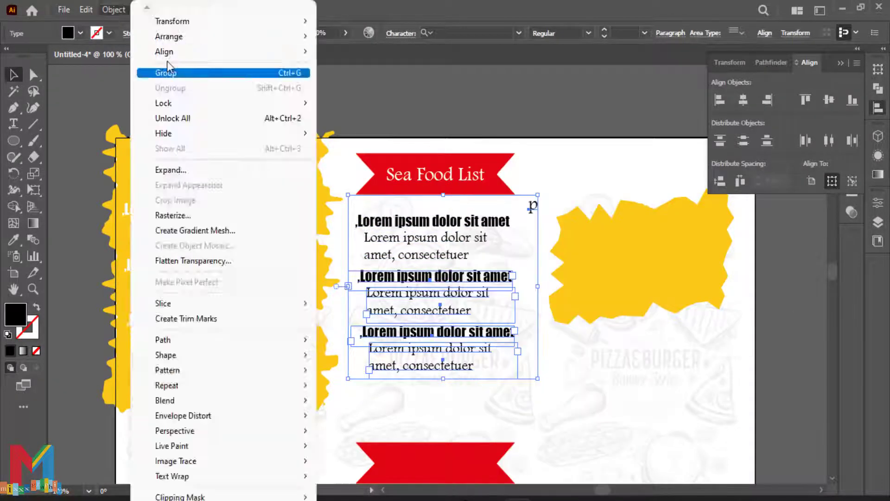
click(167, 67)
click(740, 103)
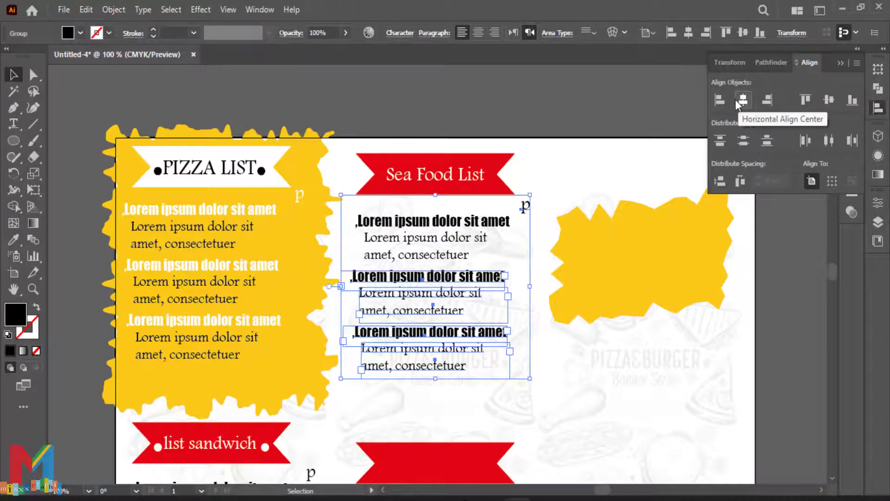
Step: Try to center the first seafood item's title and description horizontally on each other
click(71, 234)
scroll(396, 258, down, 1)
click(400, 189)
shift+click(399, 214)
click(744, 100)
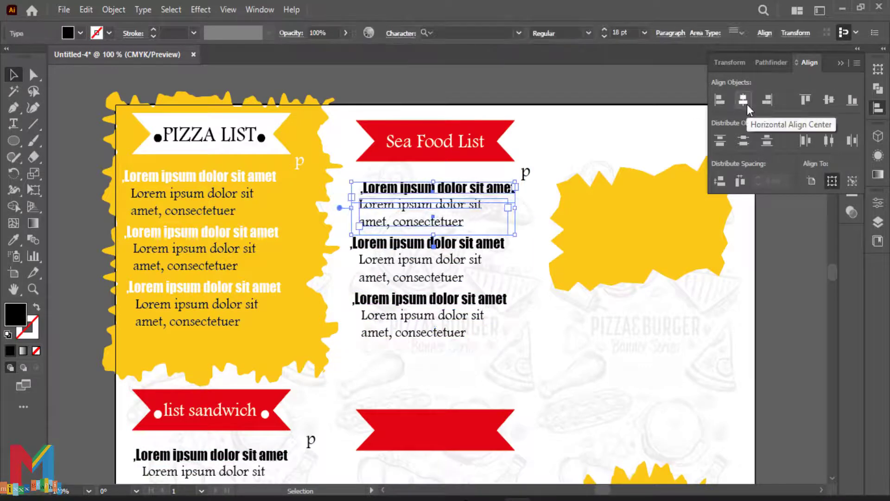
click(91, 184)
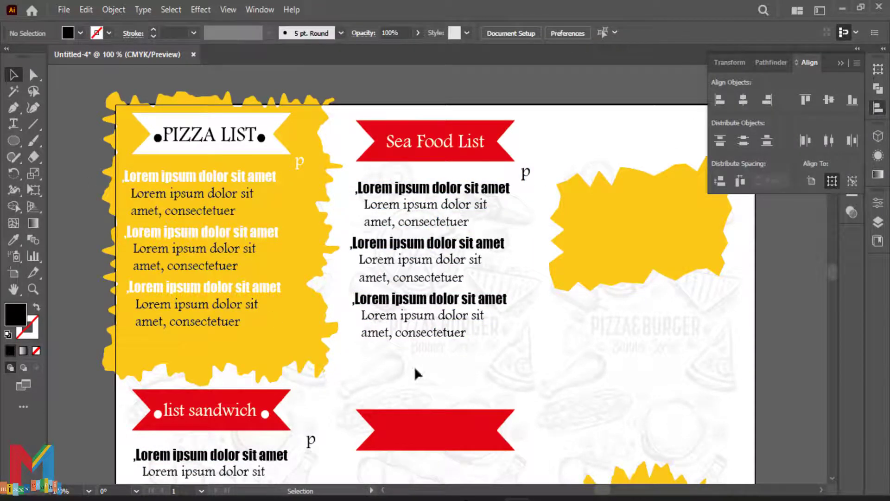
Step: Duplicate the third seafood item as a fourth one, placed just above the middle panel's lower red ribbon
click(420, 196)
click(447, 361)
click(427, 306)
click(432, 350)
right_click(447, 331)
click(486, 199)
click(417, 360)
drag(404, 319, 405, 378)
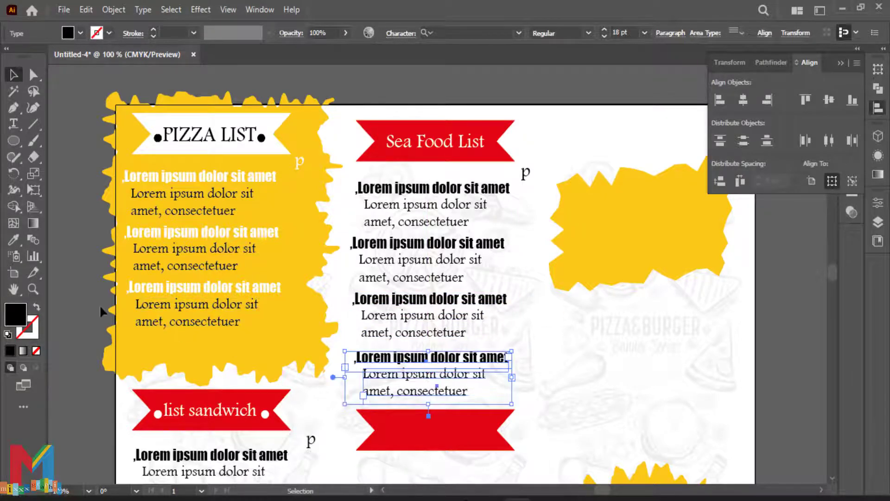
click(99, 305)
Step: Show the document rulers
key(ctrl+r)
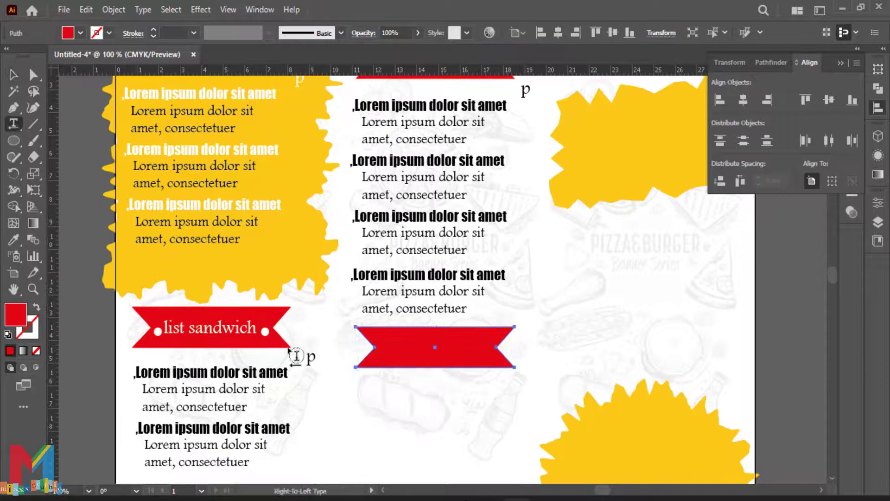
click(400, 346)
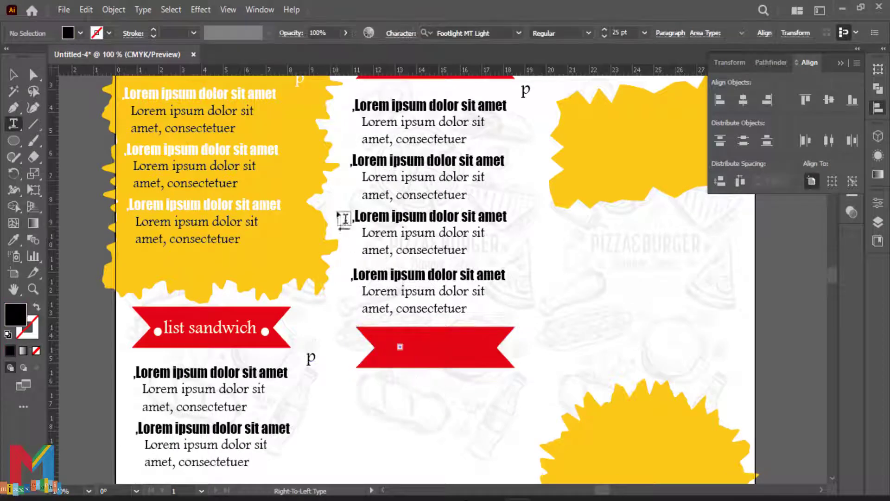
click(80, 33)
click(24, 58)
click(644, 32)
click(662, 262)
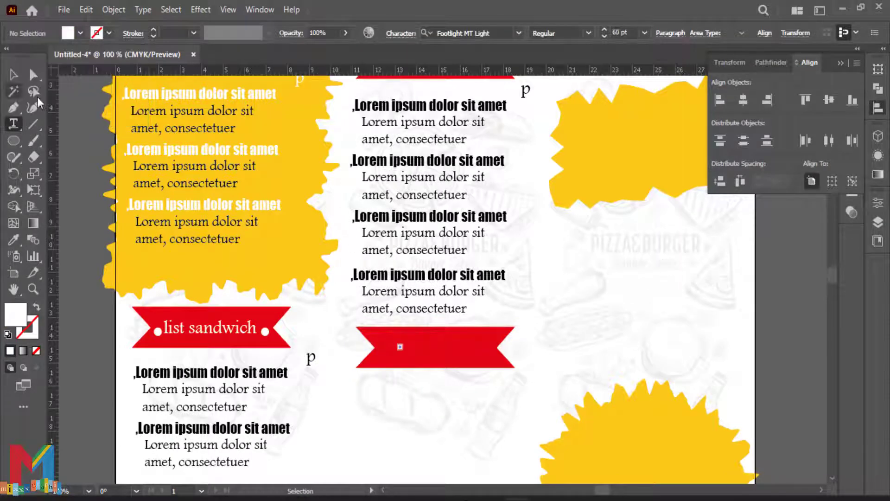
click(14, 75)
key(Delete)
Step: Add the text "Get In Touch" in 21 pt on the middle panel's lower red ribbon
click(14, 125)
click(417, 345)
click(644, 32)
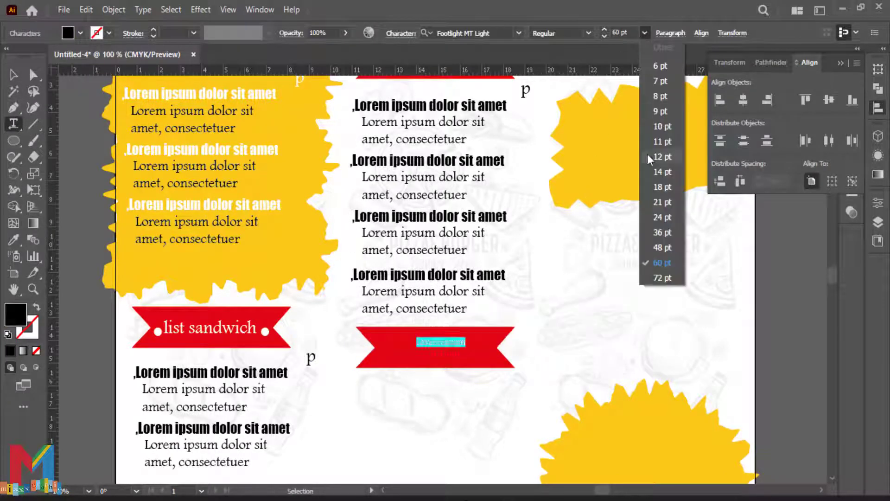
click(647, 154)
text(Get In)
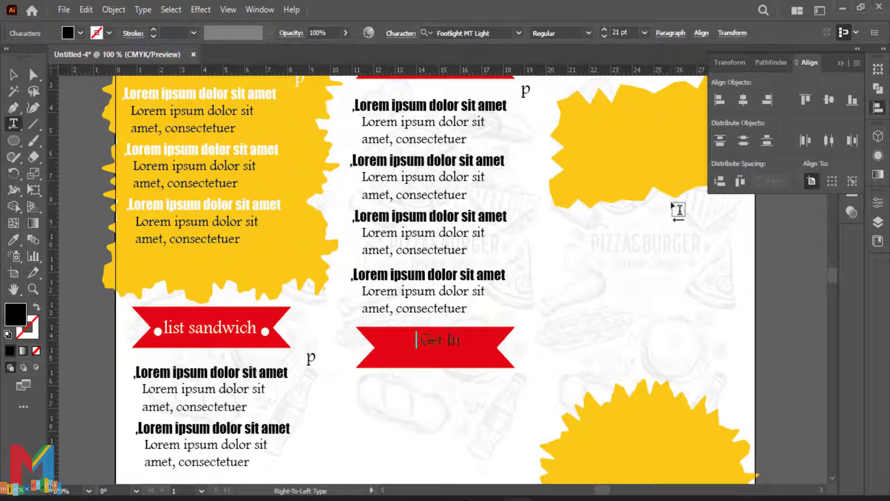
text( Touch)
click(14, 75)
Step: Move the "Get In Touch" text to the middle of its ribbon and fill it white
scroll(430, 353, up, 1)
drag(430, 358, 394, 376)
click(80, 33)
click(27, 56)
click(83, 239)
click(82, 240)
click(577, 292)
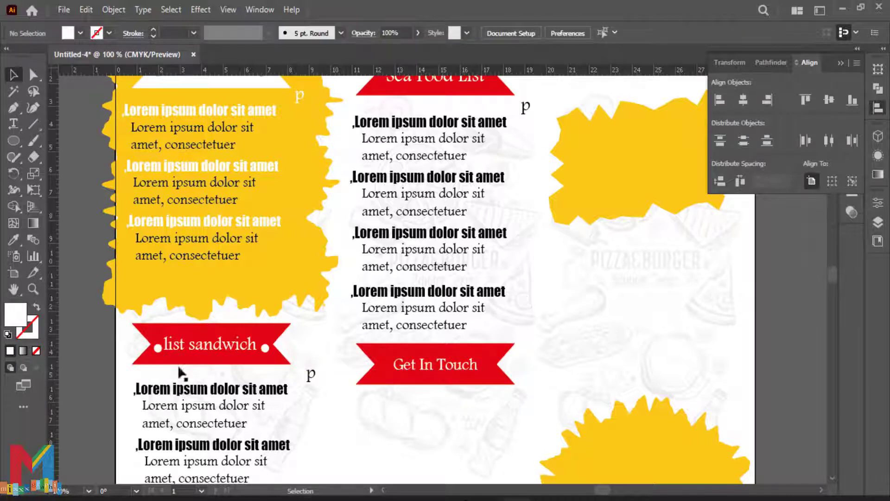
Step: Nudge the "list sandwich" title slightly to the right on its ribbon
drag(180, 361, 158, 349)
key(Right)
key(Right)
key(slash)
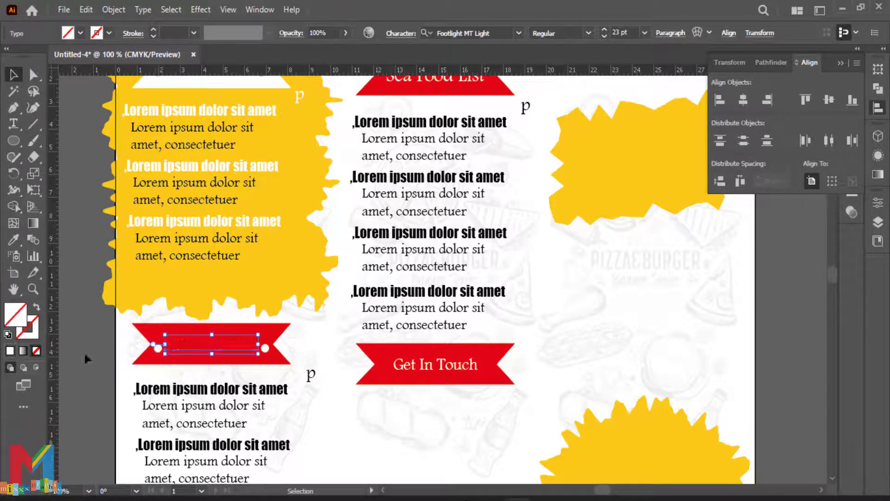
click(87, 358)
key(ctrl+z)
click(70, 365)
Step: Copy the sandwich ribbon's white dots onto the Get In Touch ribbon, one on each side of its title
click(158, 350)
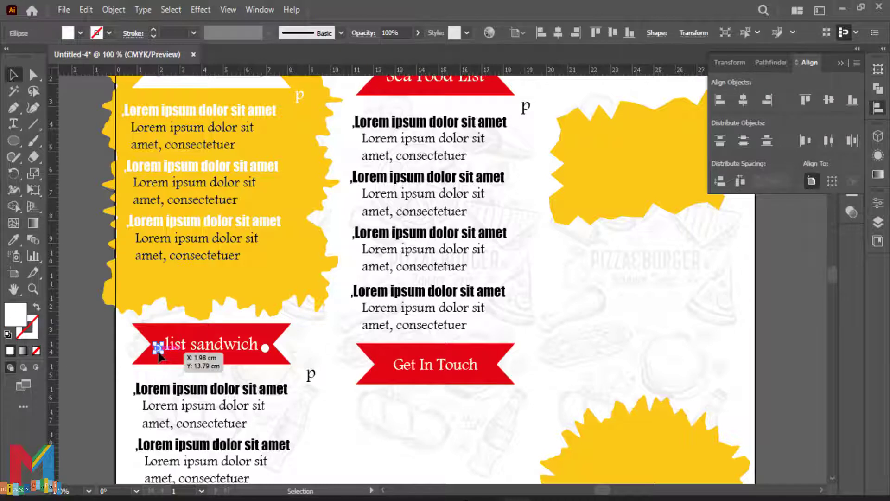
key(Up)
click(337, 348)
mouse_move(265, 351)
mouse_down()
mouse_move(302, 364)
mouse_move(272, 350)
mouse_move(388, 367)
mouse_move(493, 365)
mouse_move(358, 364)
mouse_up()
click(545, 356)
click(487, 367)
Step: Add the placeholder heading "Lorem ipsum dolor sit" in 21 pt Impact below the Get In Touch ribbon
scroll(488, 370, down, 3)
click(493, 326)
key(t)
click(519, 34)
click(494, 125)
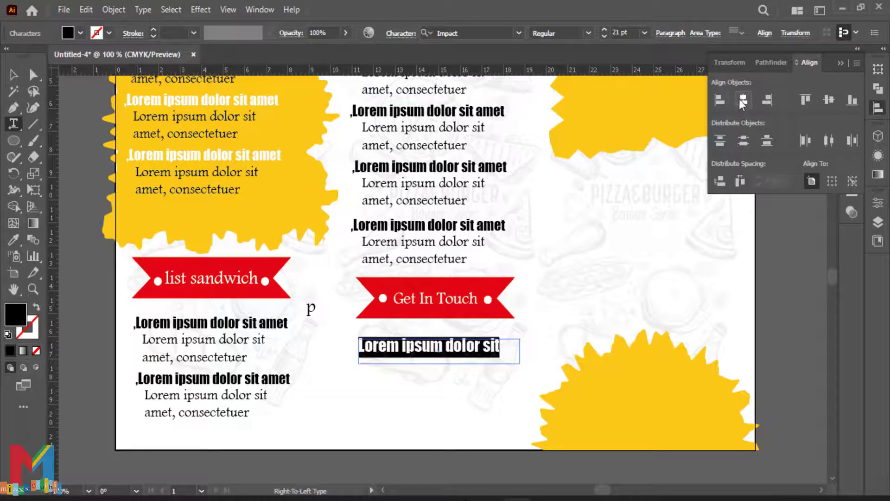
click(13, 79)
drag(417, 351, 431, 374)
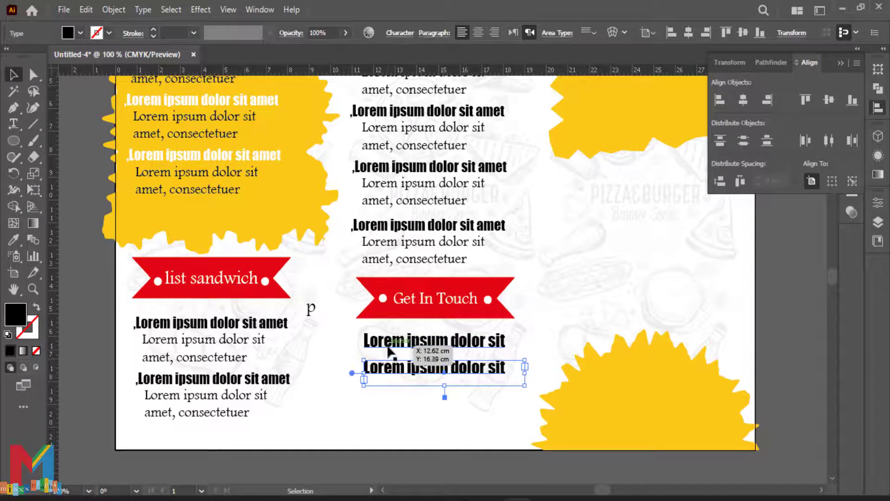
key(Delete)
click(15, 125)
drag(505, 362, 366, 394)
key(ctrl+z)
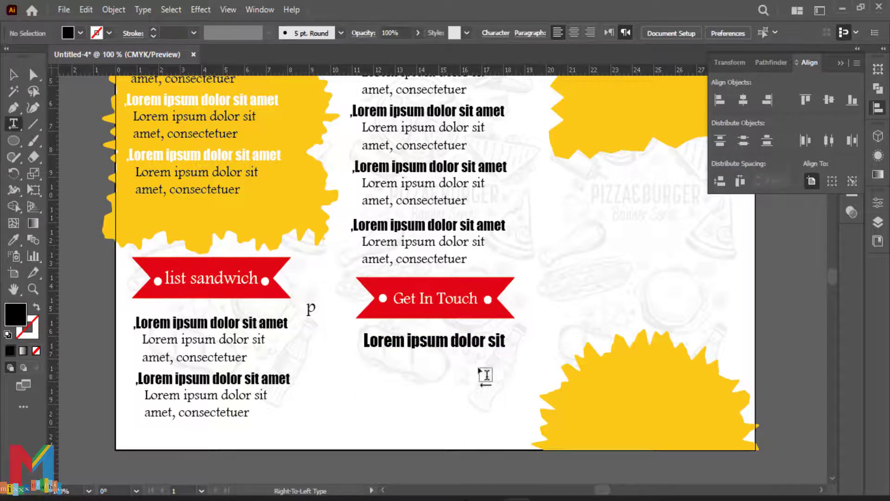
click(480, 370)
click(644, 33)
click(654, 143)
key(BackSpace)
click(13, 75)
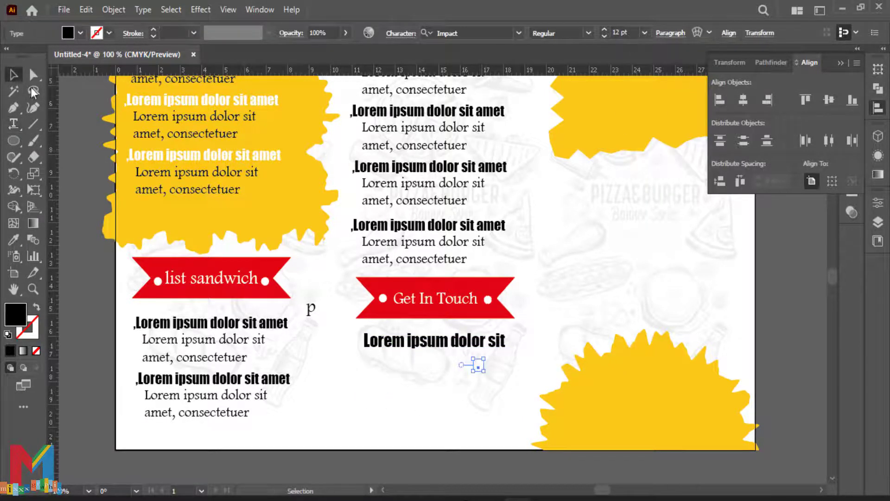
key(Delete)
click(9, 126)
drag(511, 370, 427, 392)
click(513, 396)
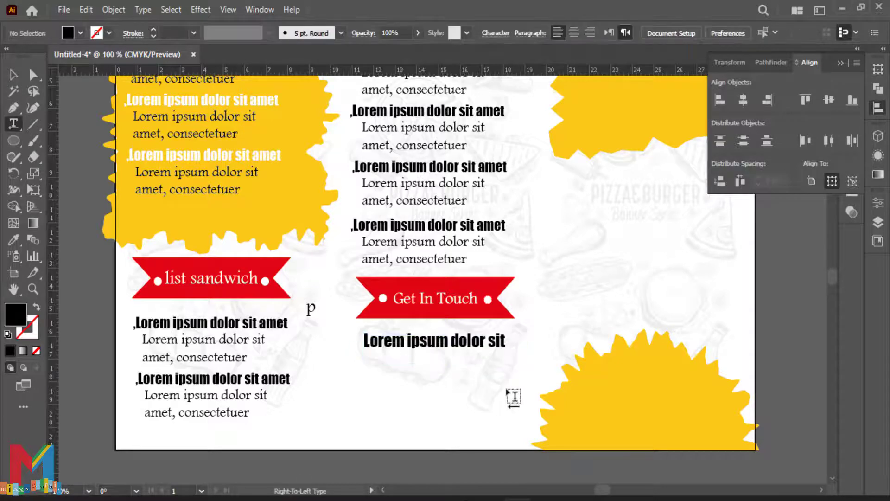
Step: Add a three-line placeholder paragraph in 12 pt Impact below the contact heading and center-align its text
drag(509, 383, 361, 415)
click(670, 33)
click(552, 57)
click(14, 75)
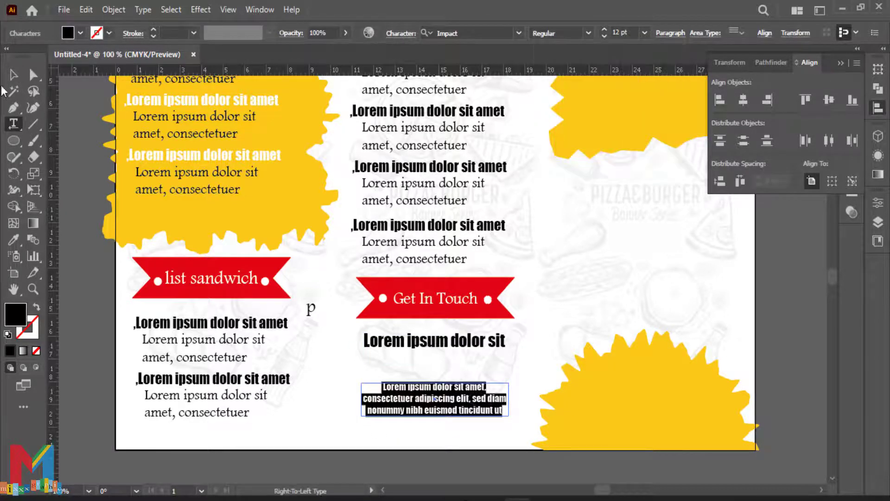
Step: Duplicate the contact heading and paragraph directly below and shrink the copies' text areas to fit above the page edge
drag(412, 391, 433, 421)
shift+click(427, 345)
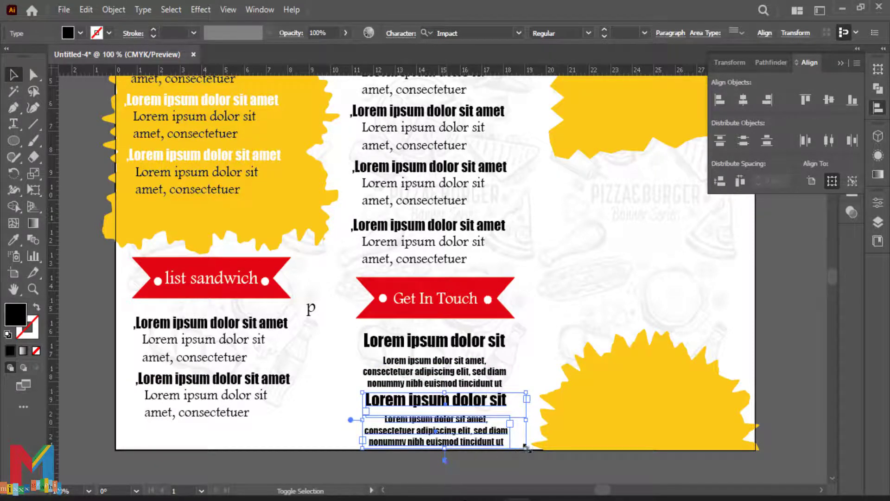
drag(527, 448, 494, 439)
click(671, 33)
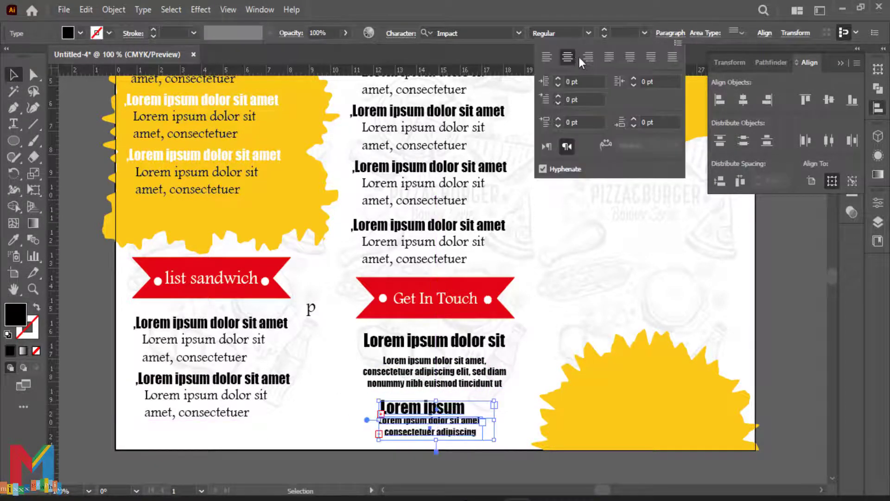
click(384, 465)
Step: Center-align the lower "Lorem ipsum" heading's text and shift the heading slightly left and up
click(412, 409)
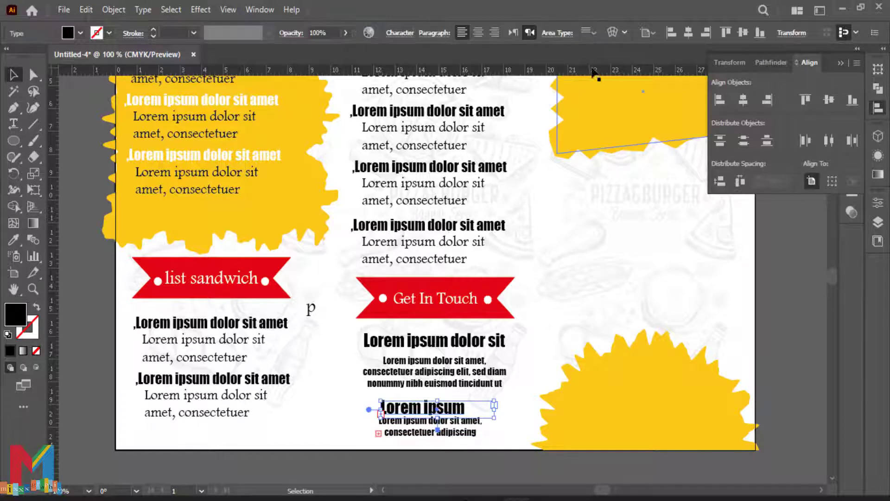
click(478, 33)
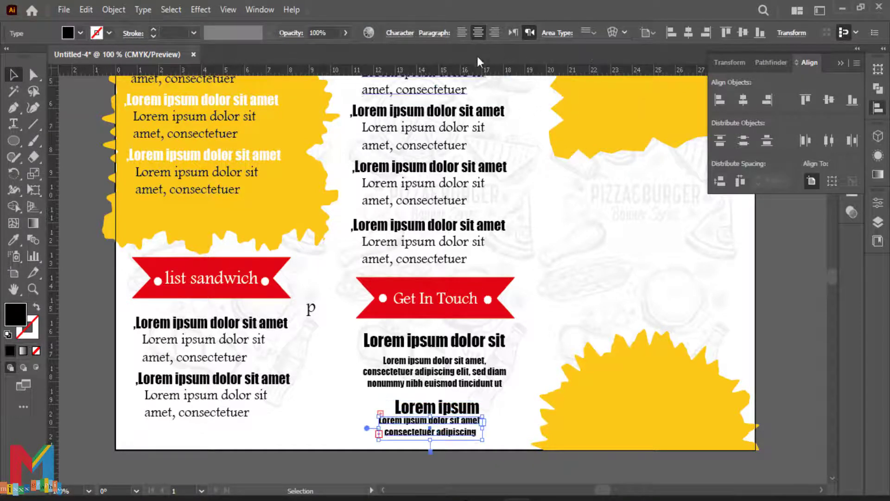
drag(441, 409, 435, 407)
click(435, 470)
Step: Widen the text area of the lowest contact paragraph slightly and keep its text center-aligned
click(438, 432)
drag(484, 442, 493, 447)
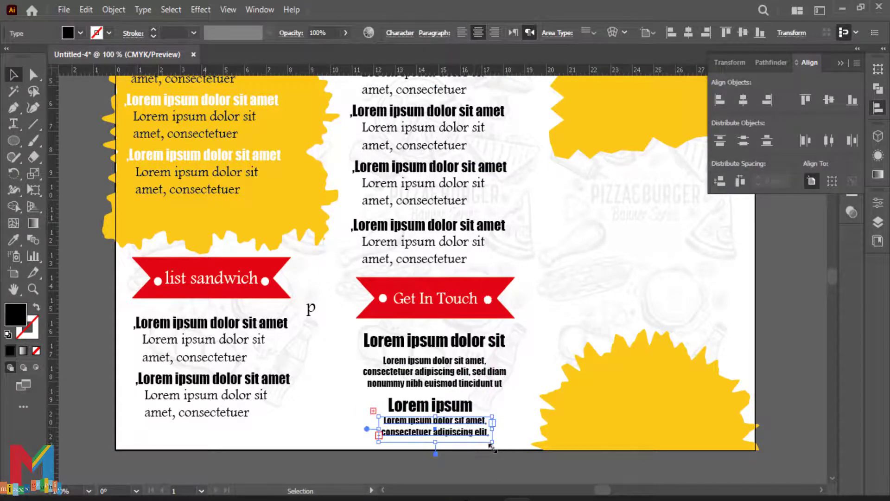
click(434, 33)
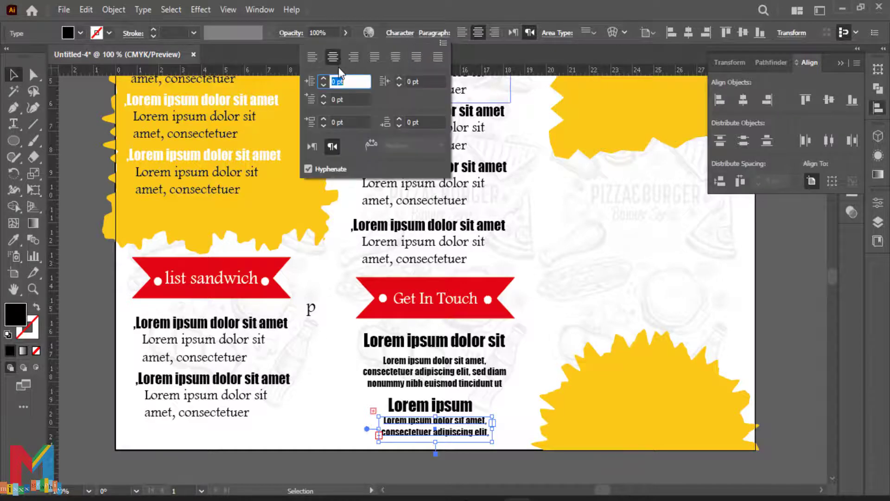
click(338, 74)
click(493, 462)
Step: Add the text "Resaurant name" on two lines above the right panel's upper yellow shape
scroll(494, 462, up, 5)
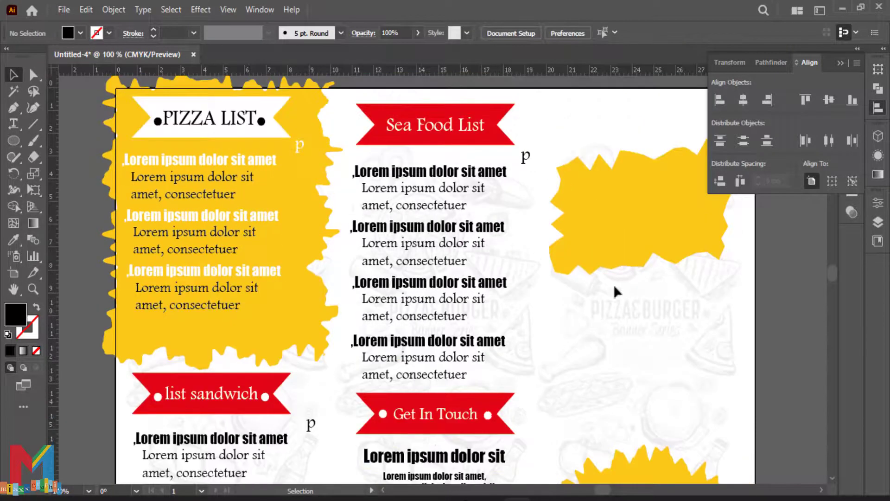
scroll(642, 222, down, 4)
scroll(642, 221, up, 4)
key(t)
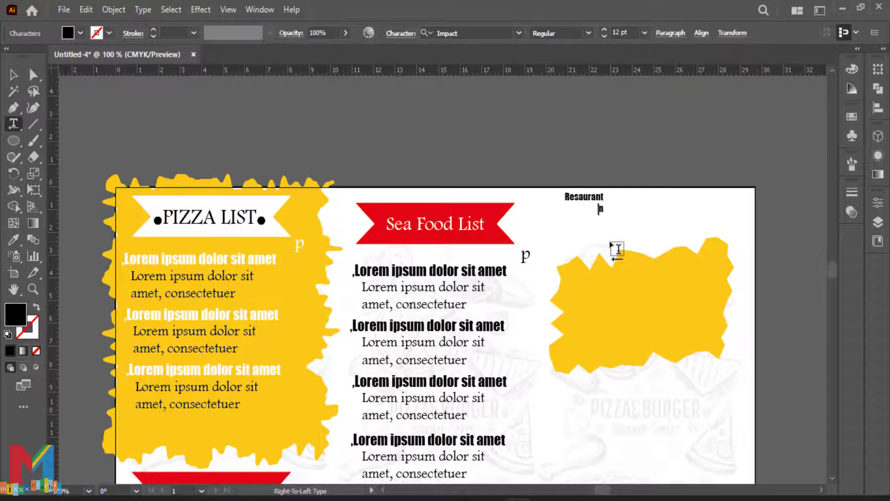
click(14, 75)
Step: Set the restaurant name's font to HarlowD
click(519, 34)
scroll(538, 302, down, 15)
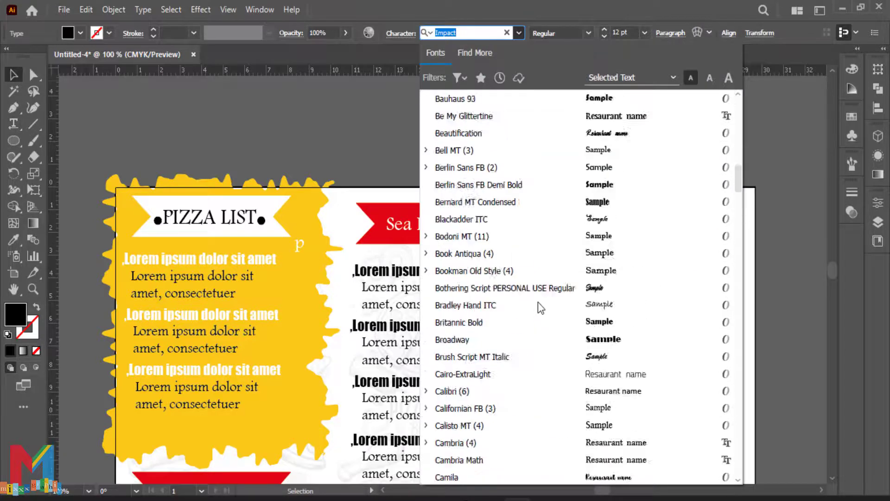
scroll(538, 302, down, 10)
click(538, 303)
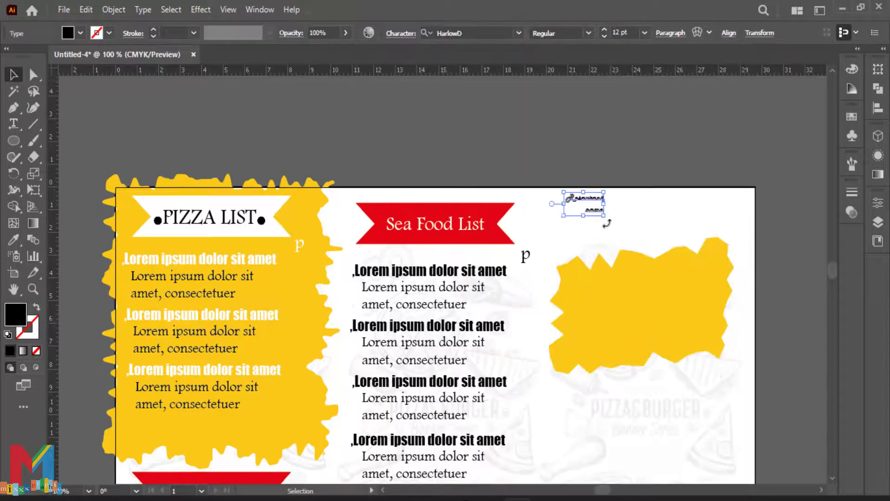
Step: Fill the restaurant name dark red at about 25 pt and set its font to Stargod - Personal Use
click(80, 33)
click(101, 60)
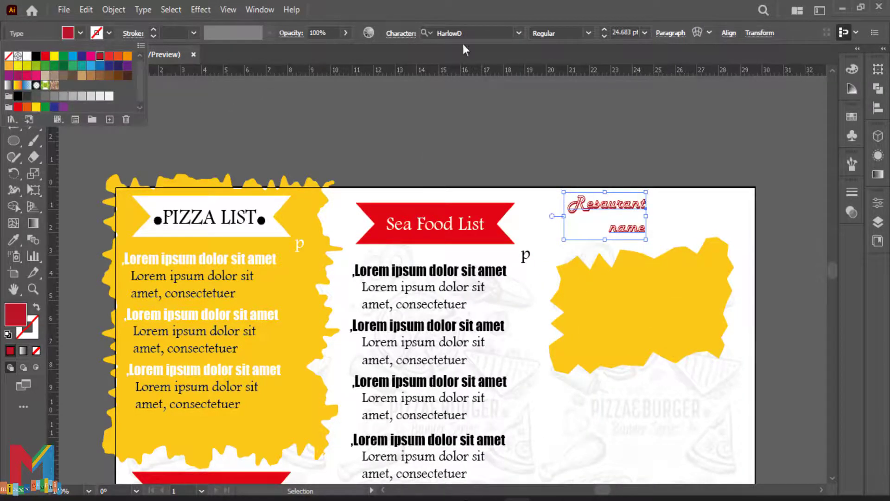
click(518, 33)
scroll(526, 320, down, 10)
scroll(525, 320, down, 20)
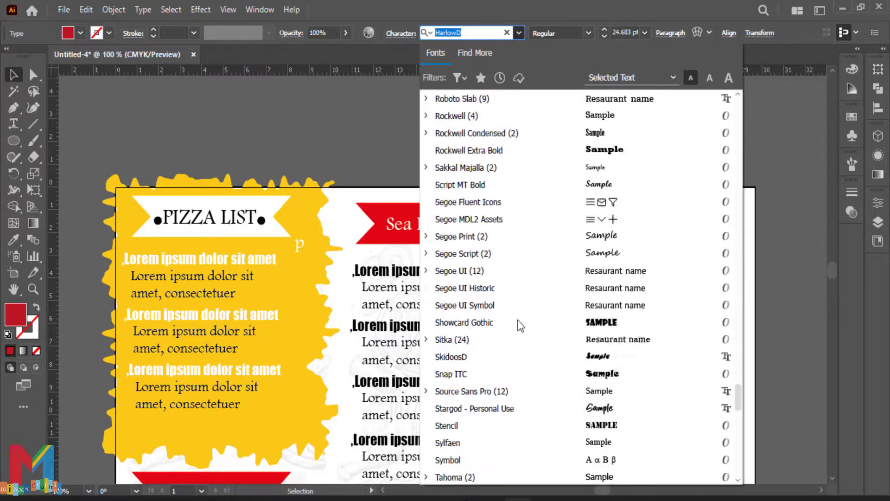
click(526, 321)
Step: Tilt the restaurant name slightly upward to the right and place it just above the yellow shape
drag(647, 242, 662, 244)
drag(644, 236, 686, 249)
drag(652, 212, 660, 219)
Step: Add the text "Menu Food" on the right panel's upper yellow shape and enlarge it to about 36 pt
key(t)
click(595, 316)
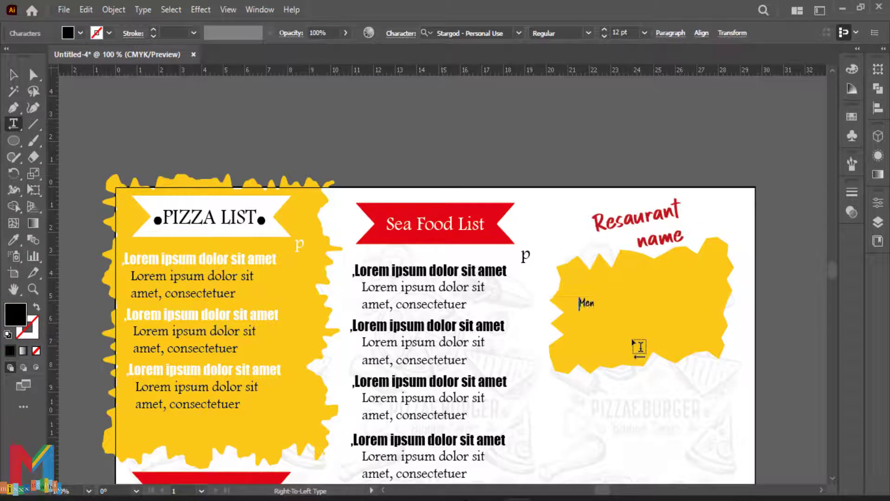
key(Escape)
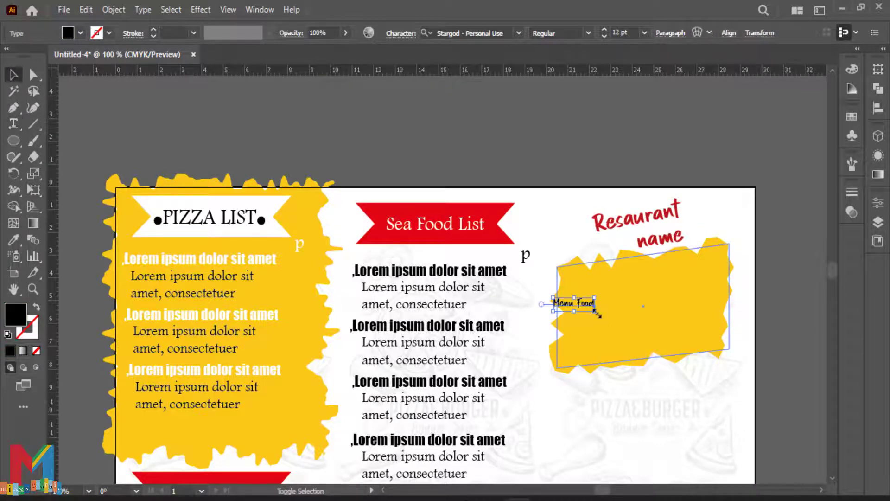
drag(596, 310, 674, 347)
drag(621, 325, 643, 292)
Step: Break the "Menu Food" text onto two lines, with "Food" below "Menu"
key(t)
click(640, 286)
key(Return)
key(Escape)
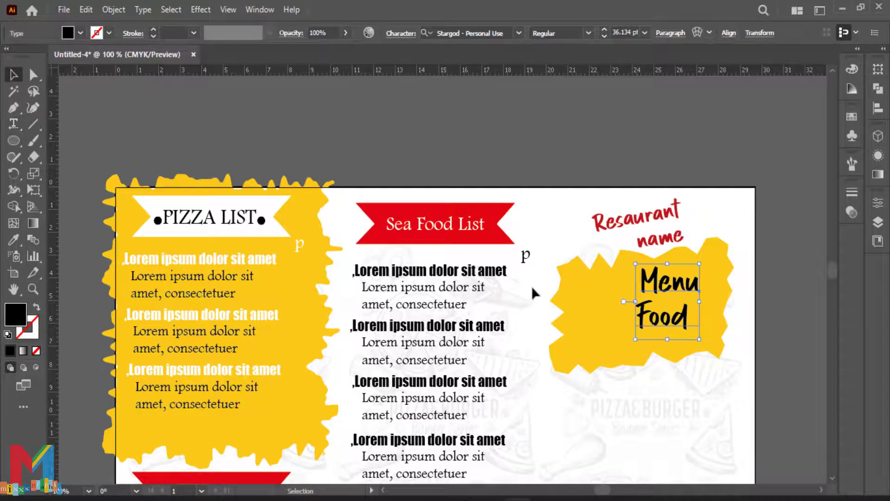
Step: Expand the "Menu Food" text into shapes and ungroup them
click(114, 10)
click(214, 178)
key(Return)
click(274, 116)
click(668, 287)
right_click(675, 290)
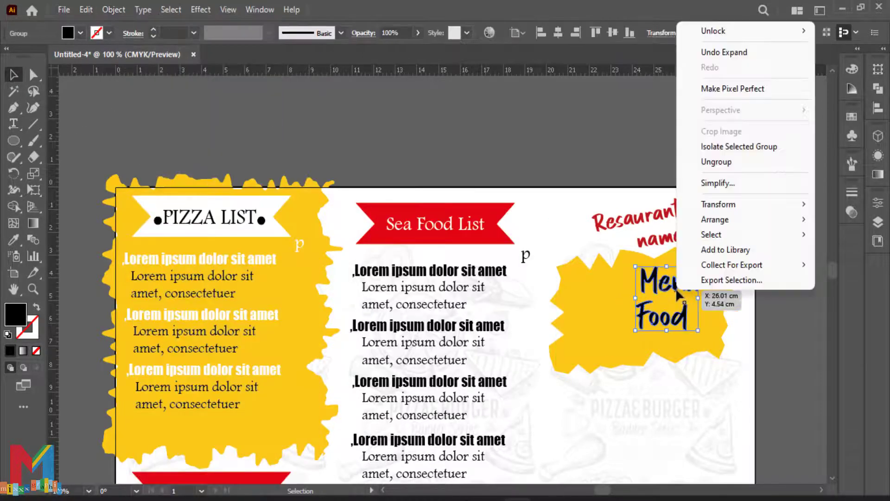
click(699, 162)
Step: Lock the yellow shape behind the "Menu Food" lettering
click(699, 331)
click(878, 222)
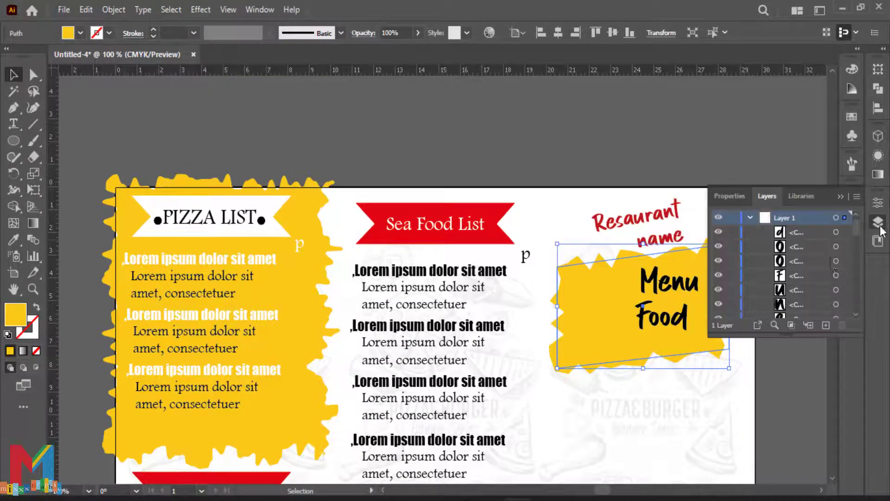
scroll(831, 257, down, 10)
scroll(830, 257, up, 1)
click(731, 267)
click(840, 196)
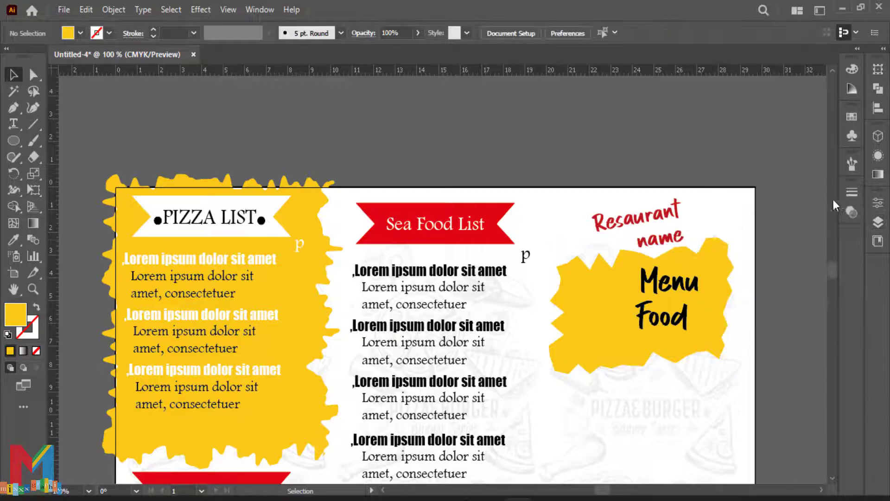
Step: Enlarge and tilt the word "Menu" on the yellow shape and fill it white
click(669, 284)
drag(640, 293, 588, 319)
drag(702, 324, 707, 312)
drag(666, 299, 664, 290)
click(81, 33)
click(27, 57)
click(664, 373)
click(777, 364)
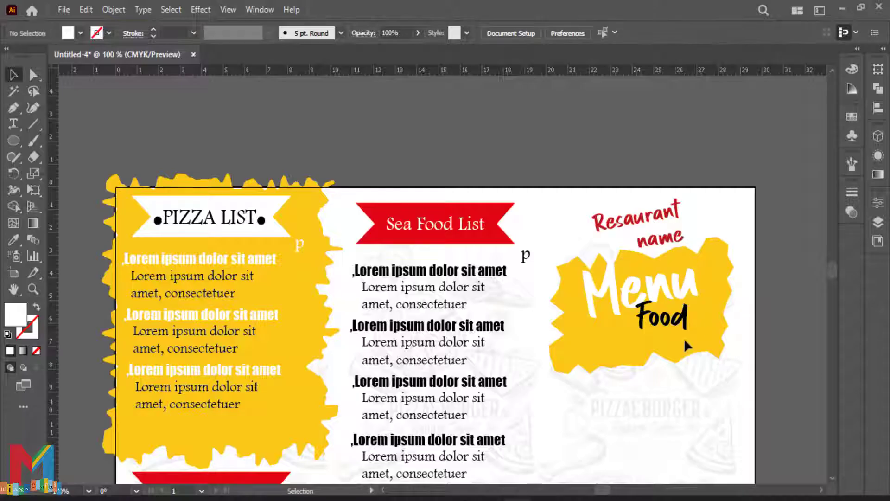
Step: Enlarge and tilt the word "Food" below "Menu" and color it with the Sea Food List ribbon's red
click(678, 325)
drag(687, 330, 698, 338)
drag(674, 328, 670, 342)
drag(702, 352, 707, 342)
click(403, 224)
key(v)
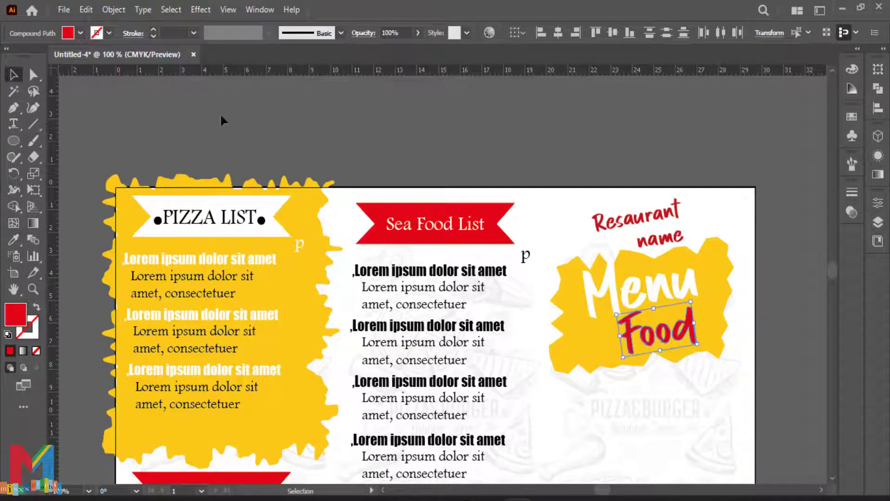
click(221, 114)
Step: Align the Sea Food List ribbon to the horizontal center of the artboard
scroll(219, 115, down, 1)
click(374, 215)
click(878, 109)
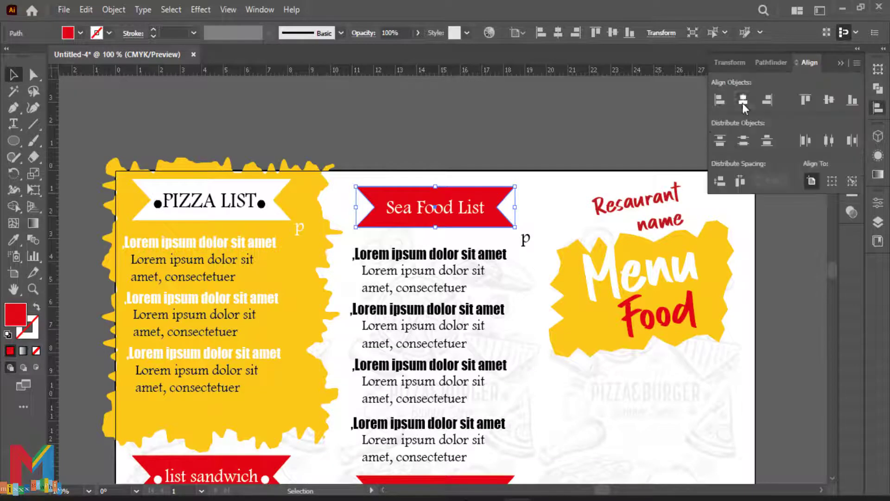
click(743, 100)
click(562, 124)
click(440, 208)
click(551, 118)
scroll(552, 123, down, 1)
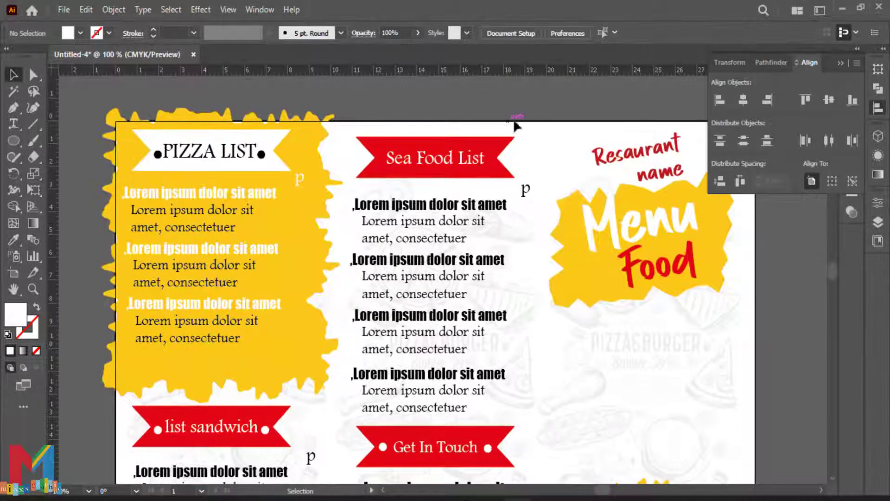
click(841, 62)
Step: Place the image pngwing.com (18).png in the cover panel below the "Menu Food" lettering
scroll(417, 215, down, 1)
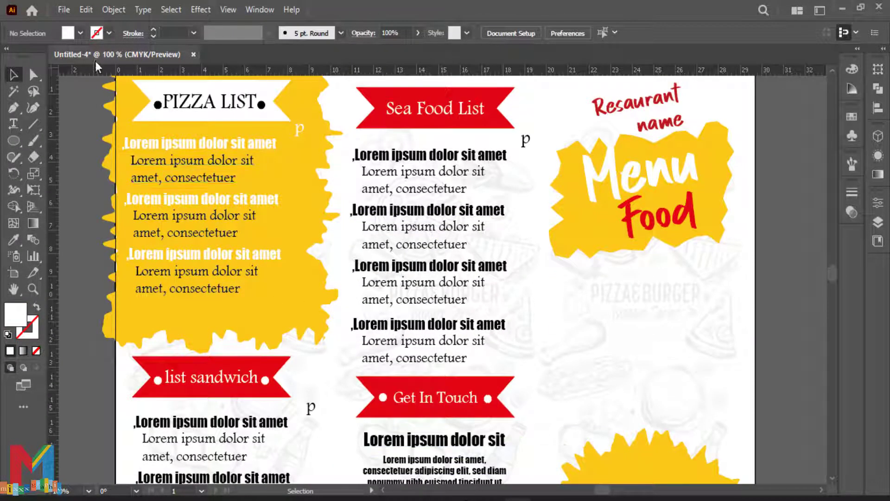
click(64, 10)
click(84, 257)
double_click(332, 322)
drag(666, 280, 535, 378)
Step: Scale the plate photo down and center it in the cover panel just beneath the yellow "Menu Food" shape
drag(667, 377, 694, 401)
drag(640, 369, 653, 349)
drag(576, 388, 569, 385)
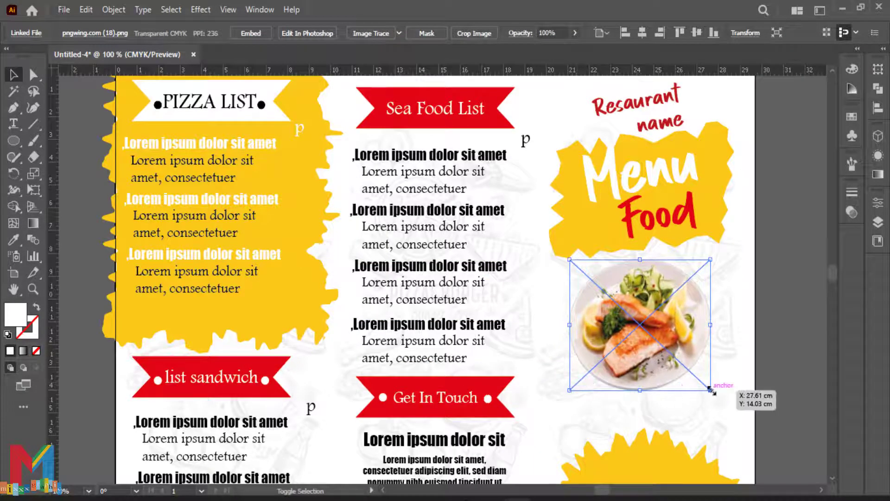
drag(711, 391, 715, 395)
scroll(554, 430, down, 3)
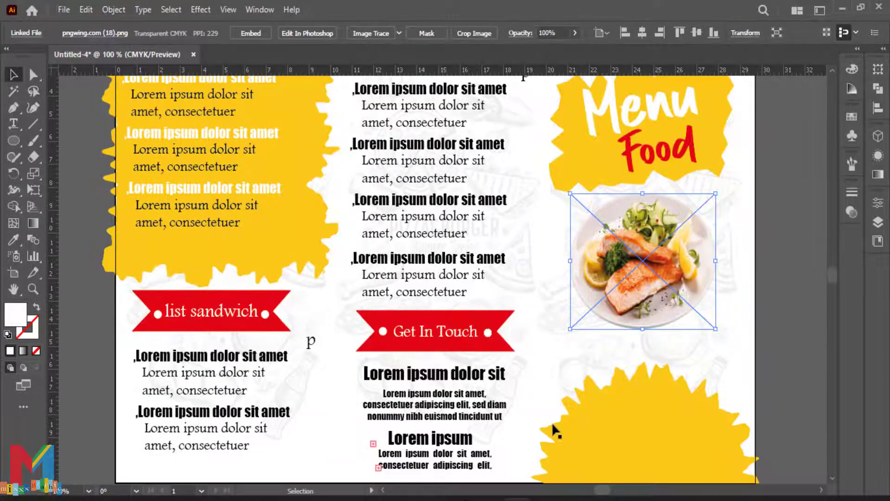
drag(715, 329, 706, 302)
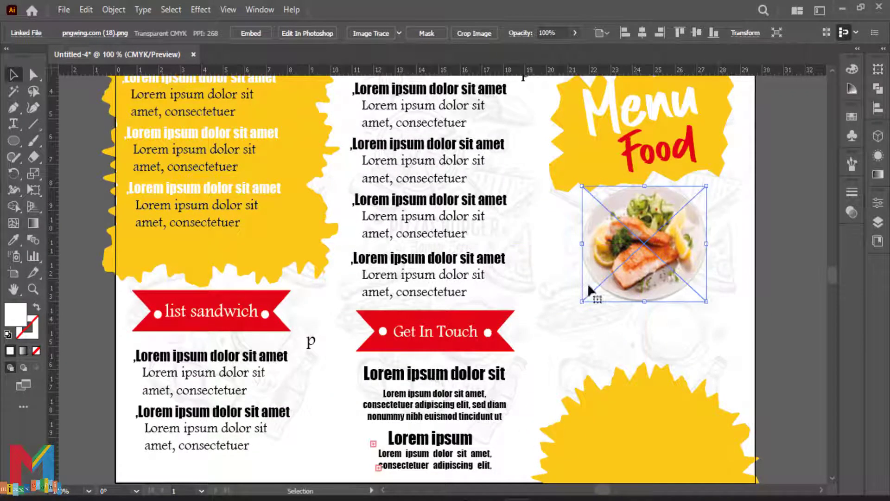
click(768, 183)
Step: Draw a straight horizontal line with the Pen tool across the cover panel, just under the plate photo
scroll(700, 214, up, 4)
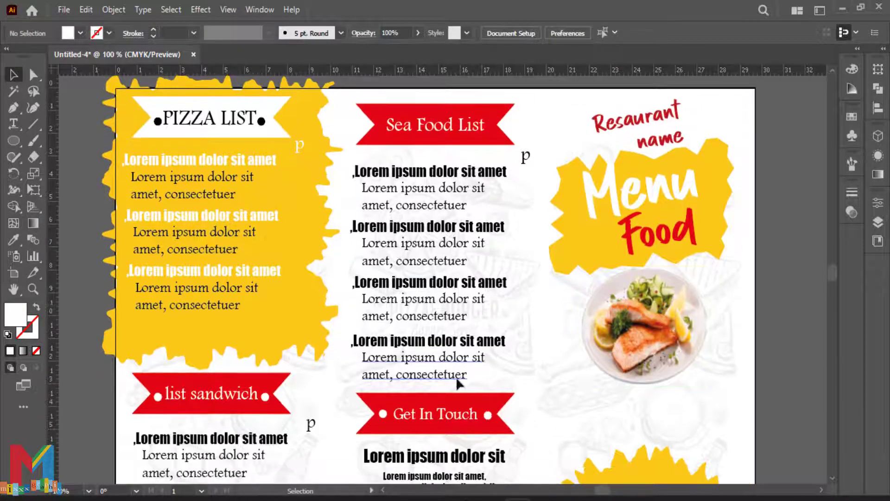
key(p)
click(561, 397)
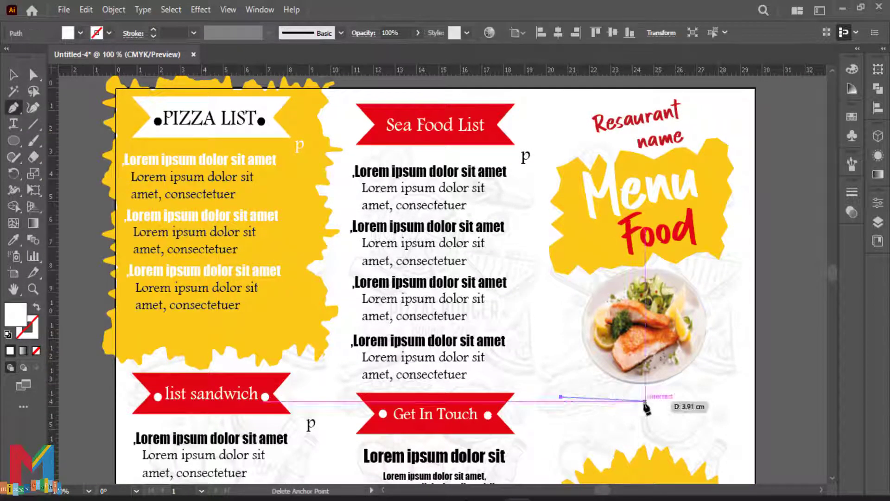
click(735, 397)
key(v)
click(765, 280)
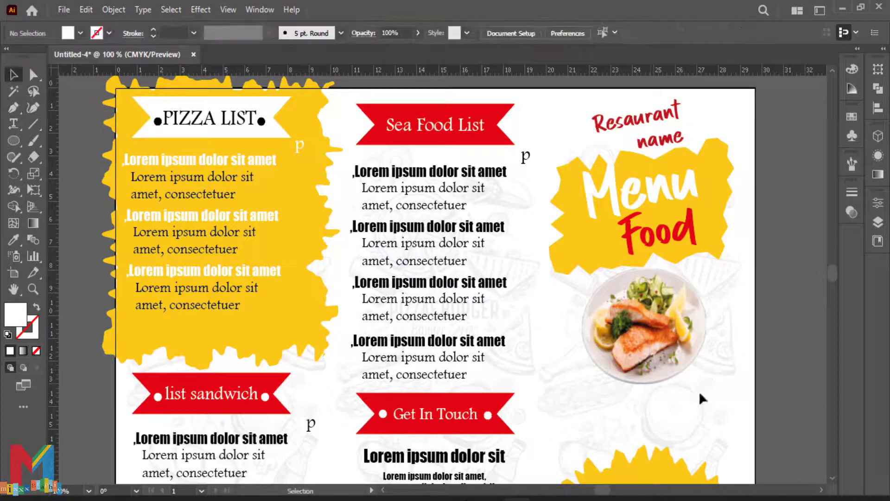
Step: Remove the fill from the line under the plate photo and give it a black stroke
click(699, 398)
click(80, 33)
click(11, 58)
click(109, 33)
click(39, 60)
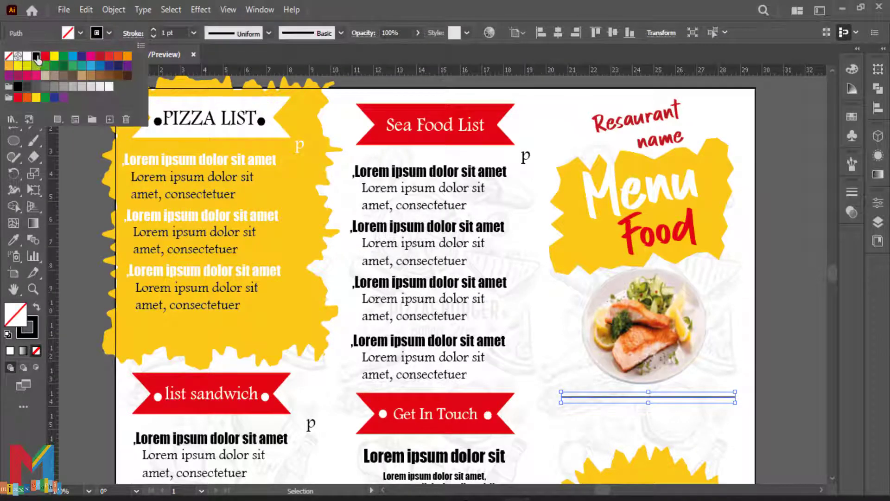
Step: Make the line a 2 pt dashed stroke with 12 pt dashes and wider gaps, and duplicate it a short distance below
click(133, 33)
click(8, 128)
click(41, 146)
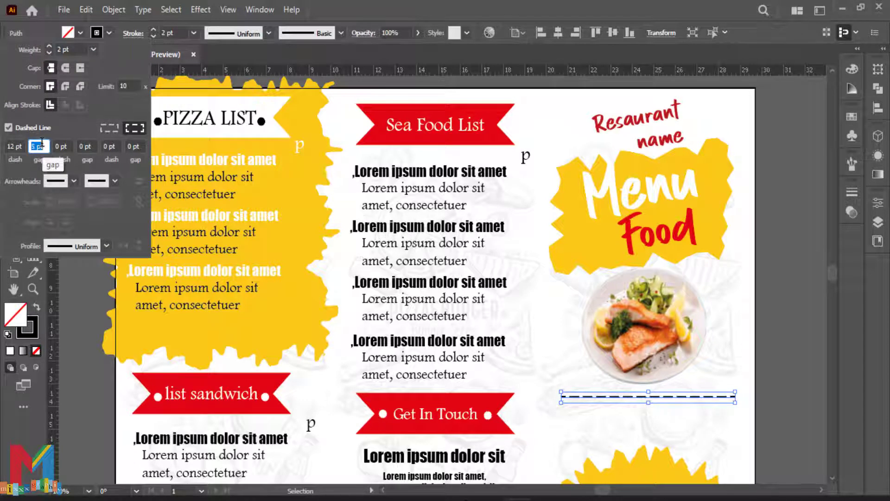
key(Return)
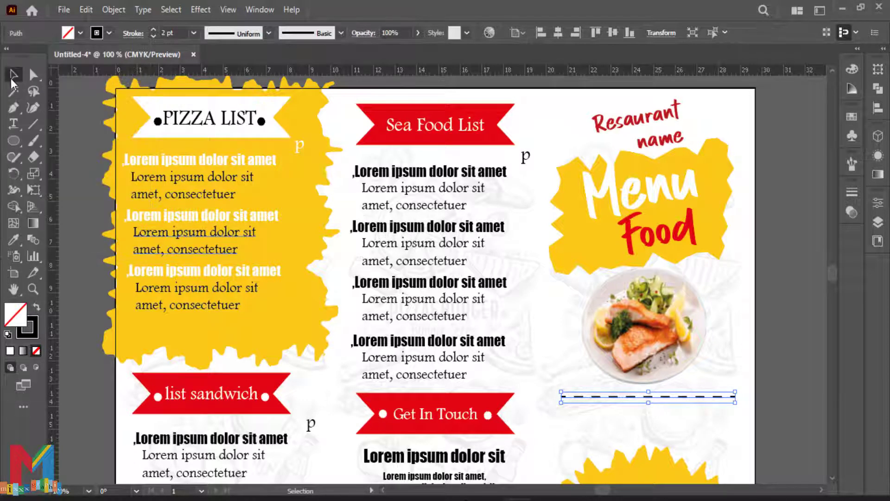
scroll(629, 333, down, 3)
drag(629, 334, 627, 374)
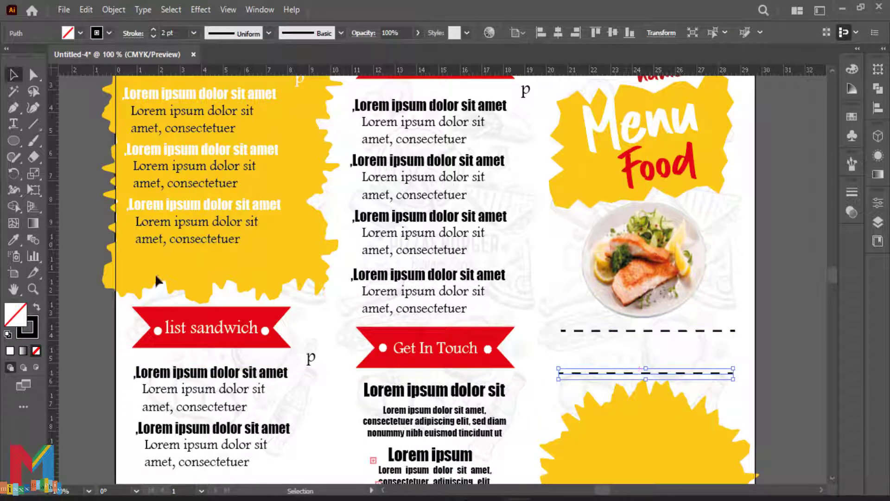
Step: Add the text "Fast Food" in the Impact font beside the two dashed lines
click(13, 123)
click(520, 346)
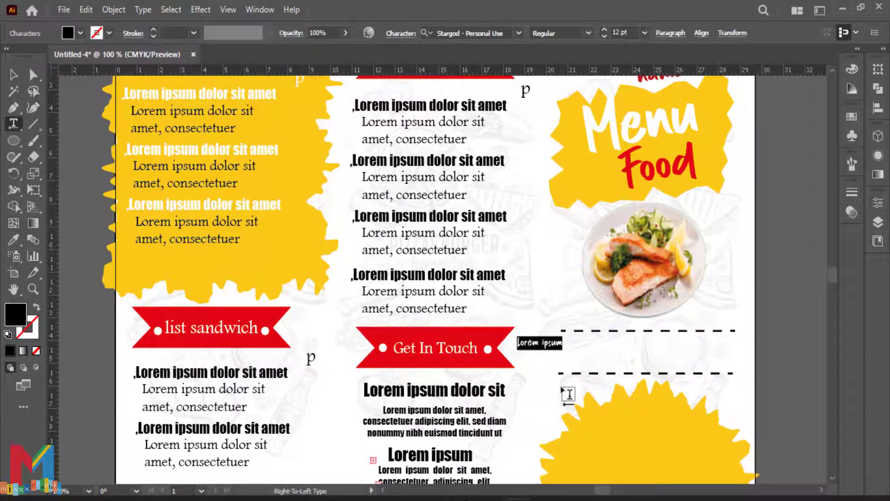
click(512, 33)
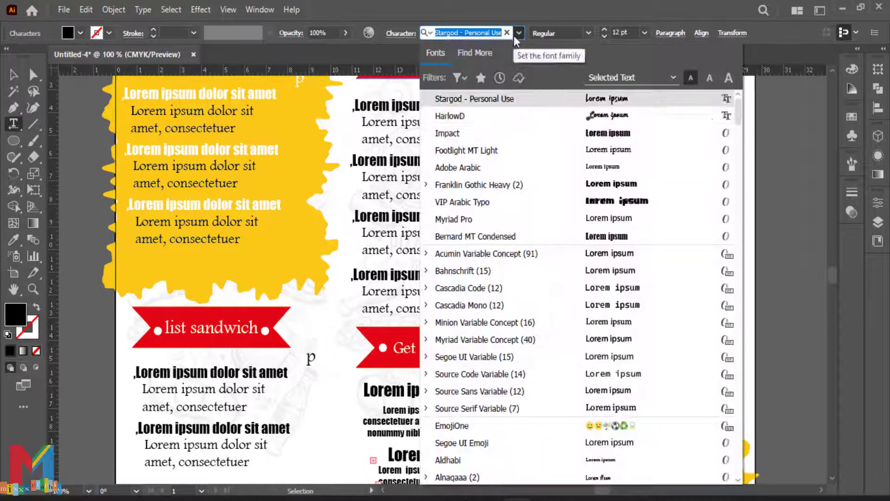
click(512, 89)
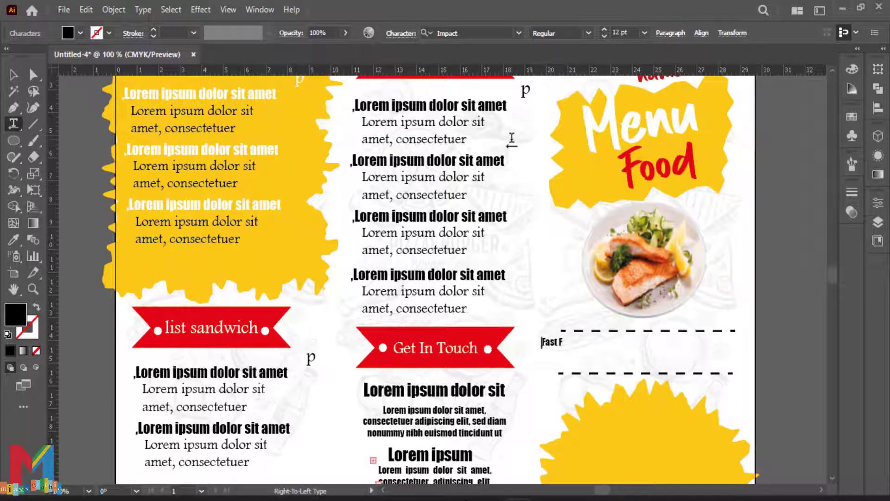
click(14, 80)
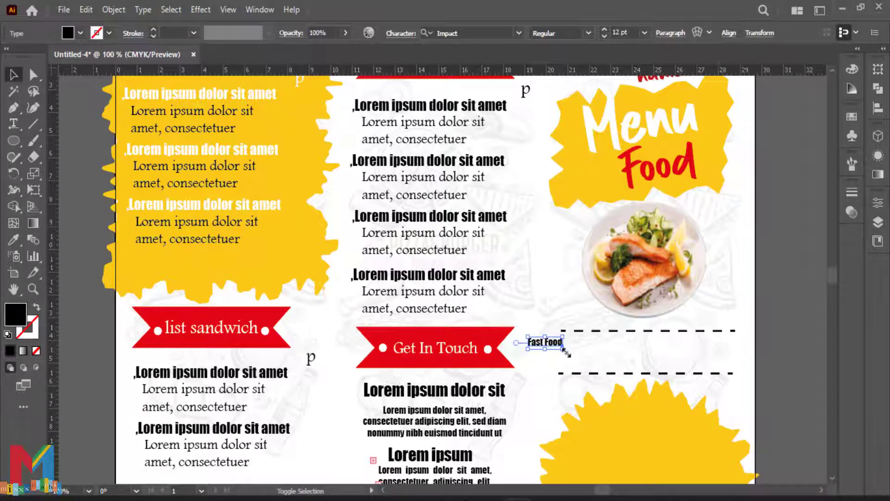
Step: Enlarge the "Fast Food" text to about 43.9 pt and center it between the two dashed lines
drag(564, 349, 656, 379)
drag(611, 362, 657, 357)
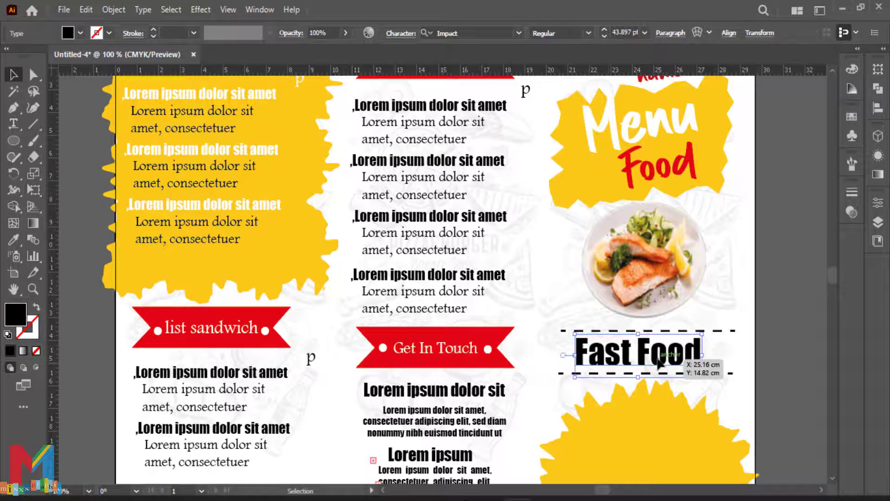
scroll(659, 364, up, 2)
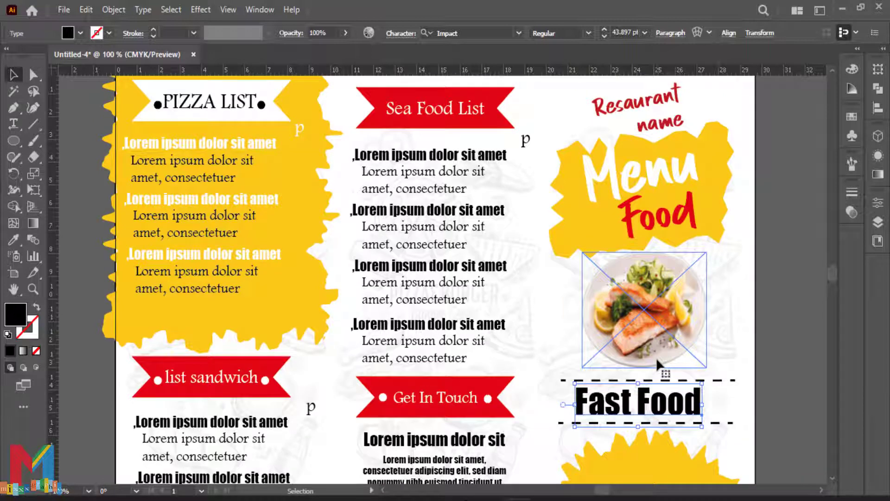
drag(681, 397, 685, 397)
scroll(662, 376, down, 1)
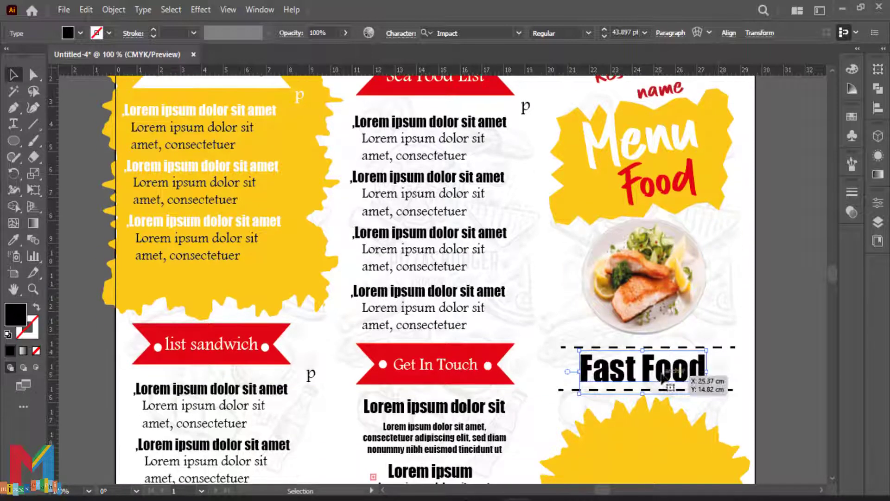
Step: Color the word "Fast" with the red of the "list sandwich" ribbon
double_click(635, 371)
click(637, 372)
double_click(639, 372)
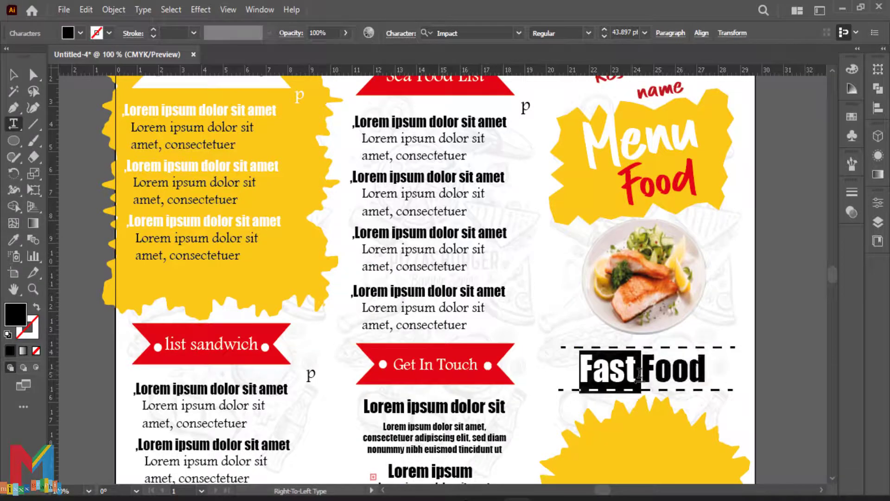
click(14, 239)
click(266, 348)
click(14, 74)
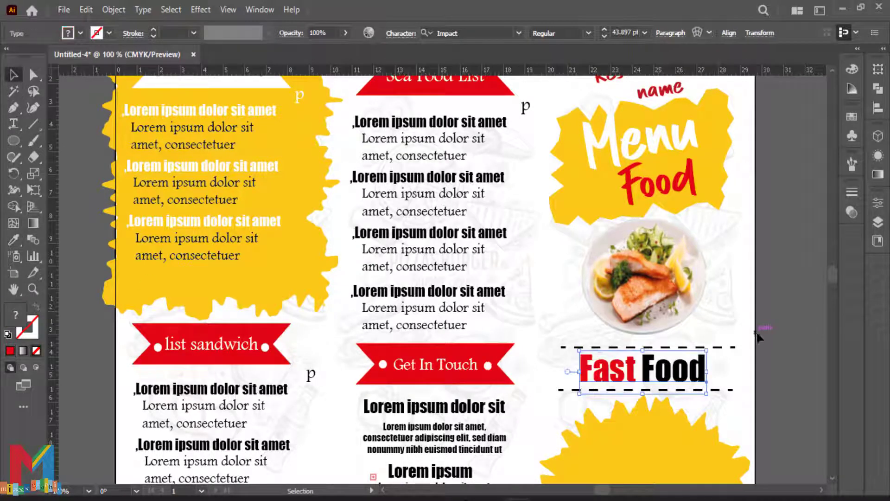
Step: Nudge the "Fast Food" text slightly to the right between the dashed lines
click(772, 359)
click(703, 369)
key(Right)
key(Right)
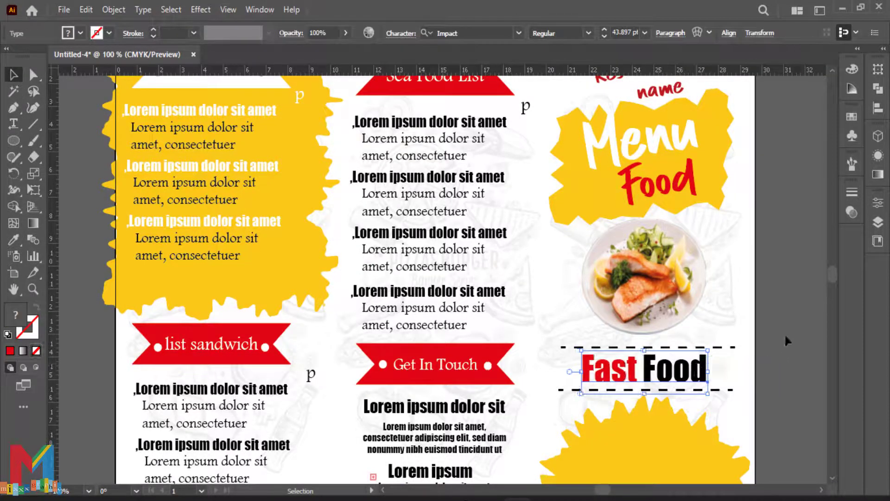
click(765, 347)
Step: Color the word "Food" in "Fast Food" with the yellow of the Pizza List background shape
double_click(644, 374)
drag(644, 374, 693, 374)
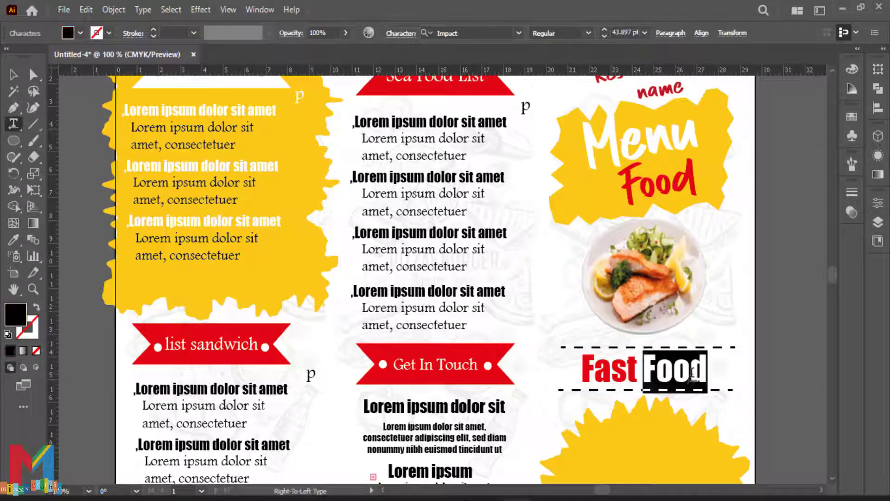
click(188, 251)
click(14, 74)
click(780, 312)
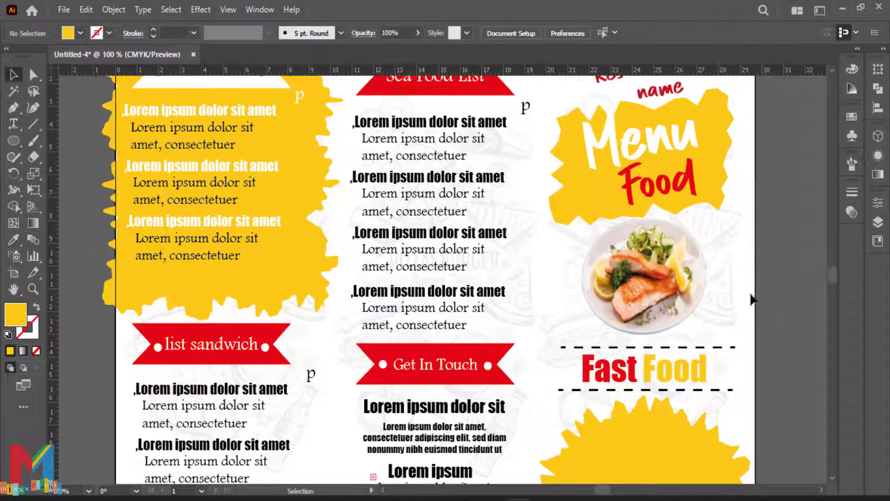
Step: Draw a rectangle over the left part of the cover's lower yellow burst and fill it black
scroll(730, 295, up, 1)
scroll(729, 288, down, 6)
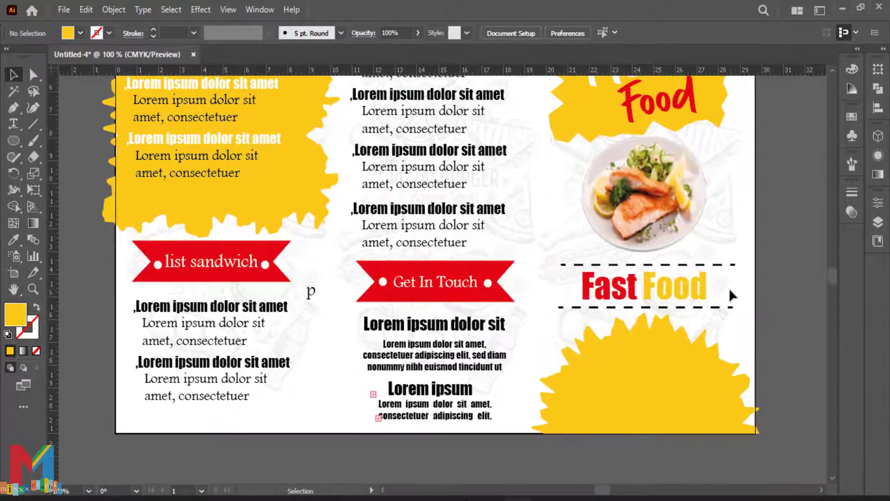
scroll(731, 294, up, 3)
scroll(515, 445, down, 2)
drag(14, 141, 51, 139)
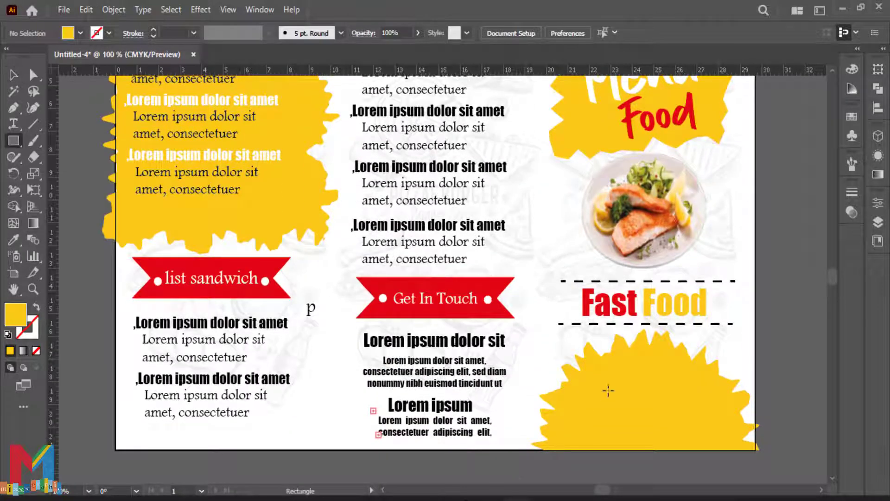
drag(641, 347, 530, 406)
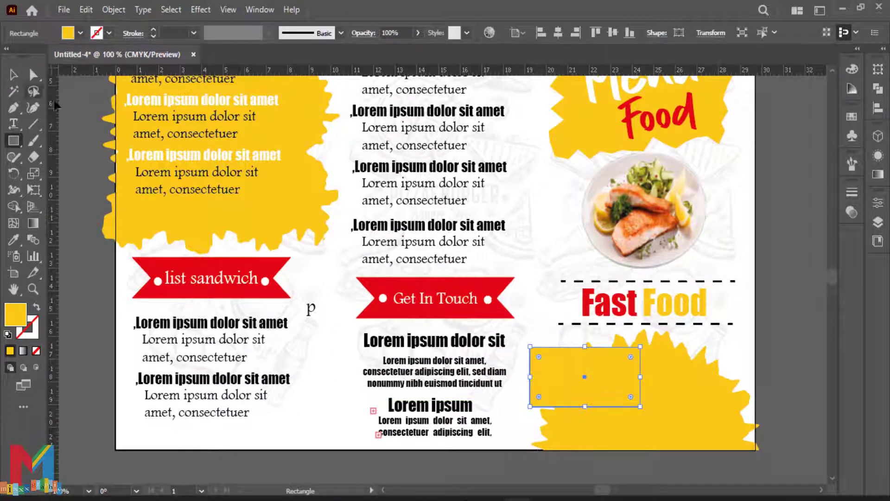
click(81, 33)
click(35, 57)
click(602, 472)
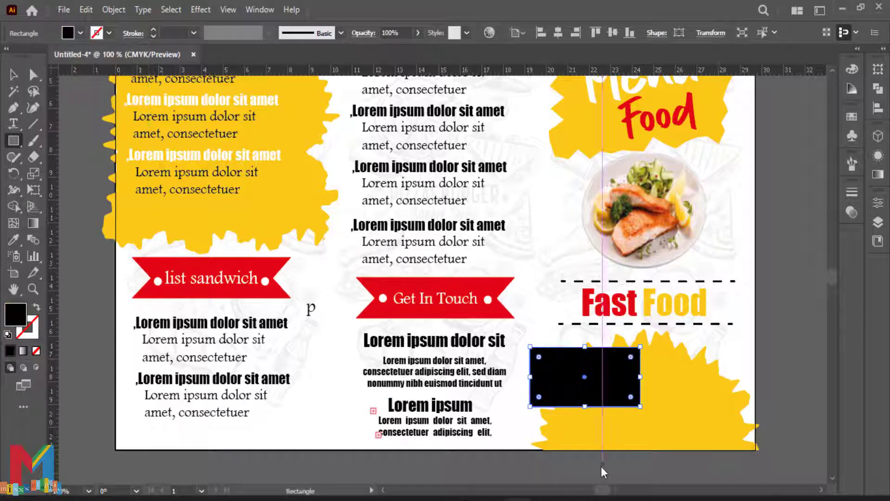
Step: Narrow the black rectangle slightly and duplicate it onto the right side of the yellow burst
key(v)
drag(640, 377, 630, 377)
drag(571, 385, 698, 384)
Step: Tilt the left black rectangle slightly counterclockwise and move it up beneath the lower dashed line
click(561, 373)
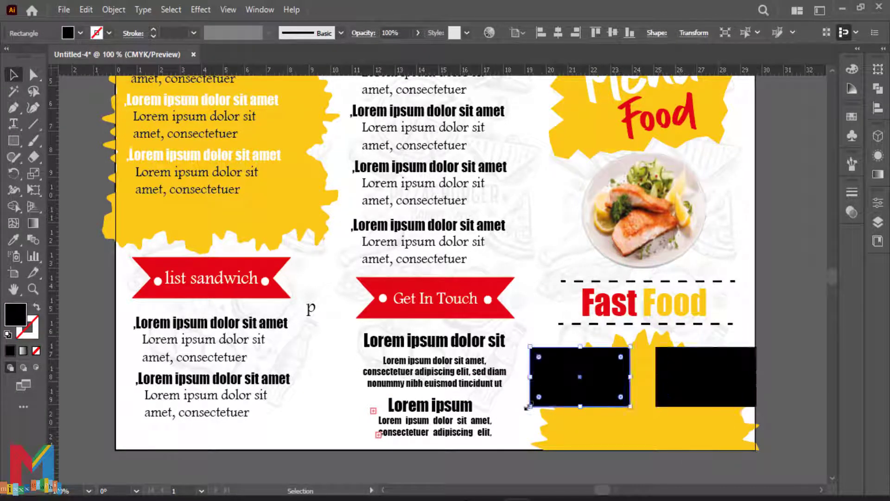
drag(526, 411, 531, 414)
drag(596, 381, 594, 367)
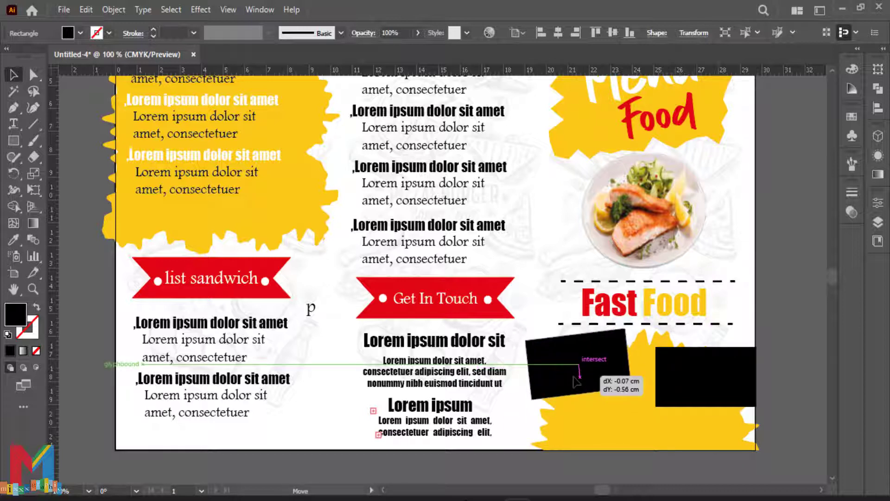
Step: Tilt the right black rectangle clockwise and move it up beside the left one, inside the cover panel's edge
click(698, 385)
drag(764, 406, 745, 418)
drag(712, 390, 723, 370)
click(795, 421)
drag(731, 377, 730, 378)
click(805, 373)
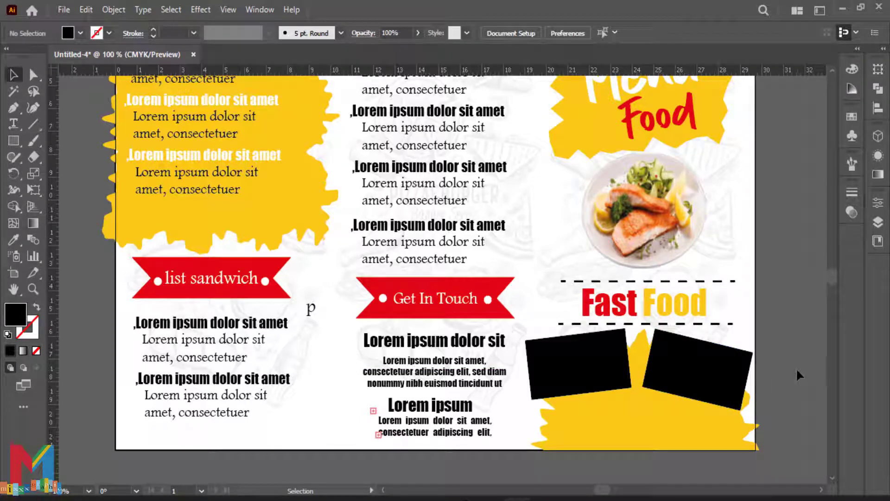
click(564, 371)
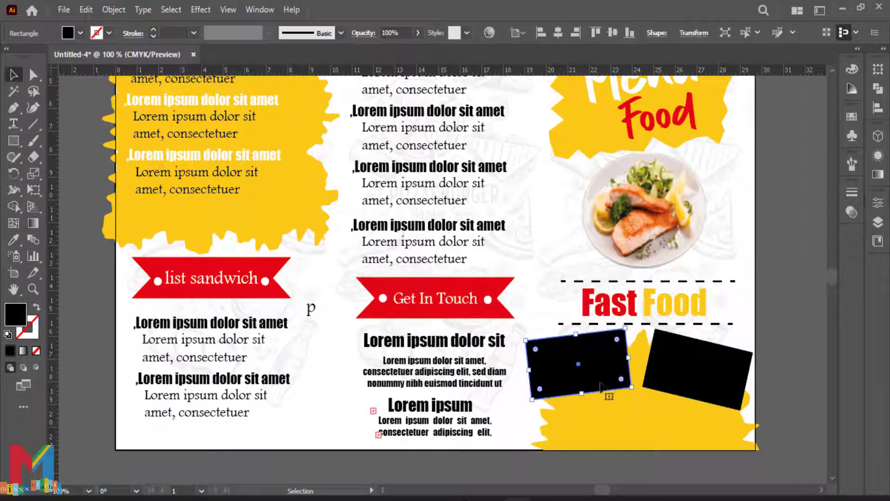
click(826, 381)
scroll(811, 378, up, 1)
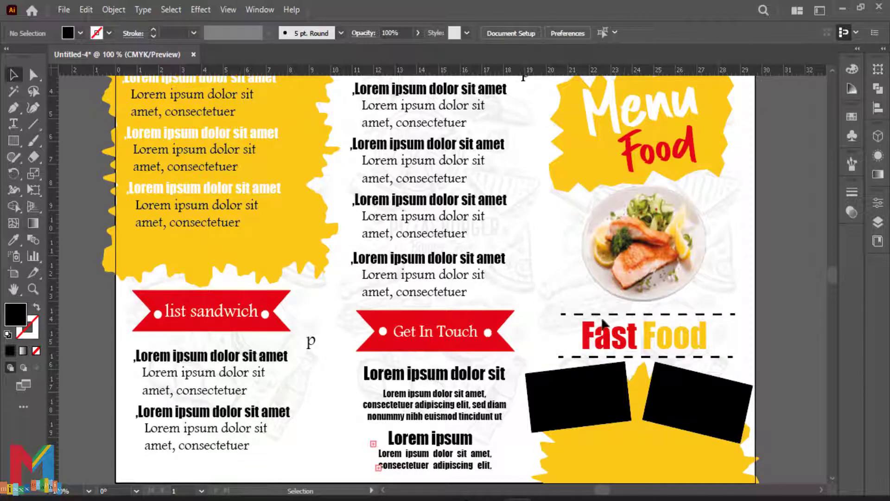
Step: Place the Pepperoni_Pizza photo so that it covers the left black rectangle on the cover panel
click(568, 408)
click(64, 10)
click(93, 257)
click(338, 328)
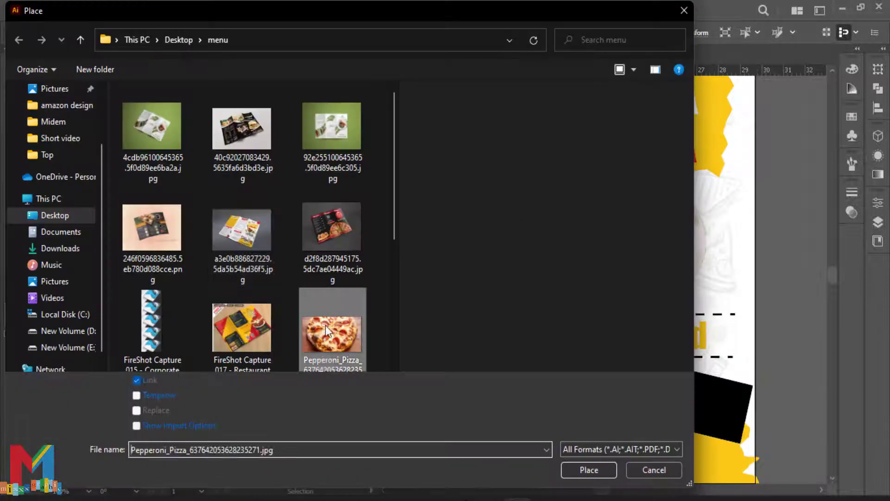
click(580, 468)
drag(645, 358, 512, 437)
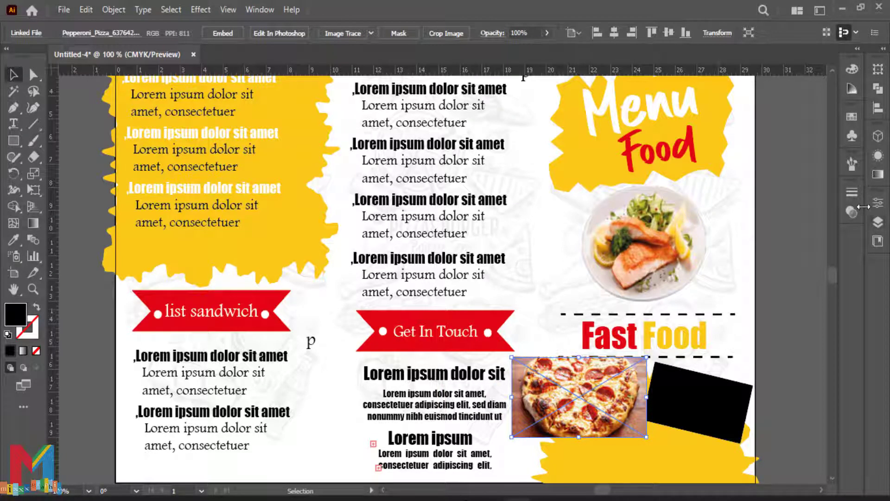
Step: Move the pizza photo beneath the left black rectangle in the stacking order and clip it to that rectangle
click(877, 223)
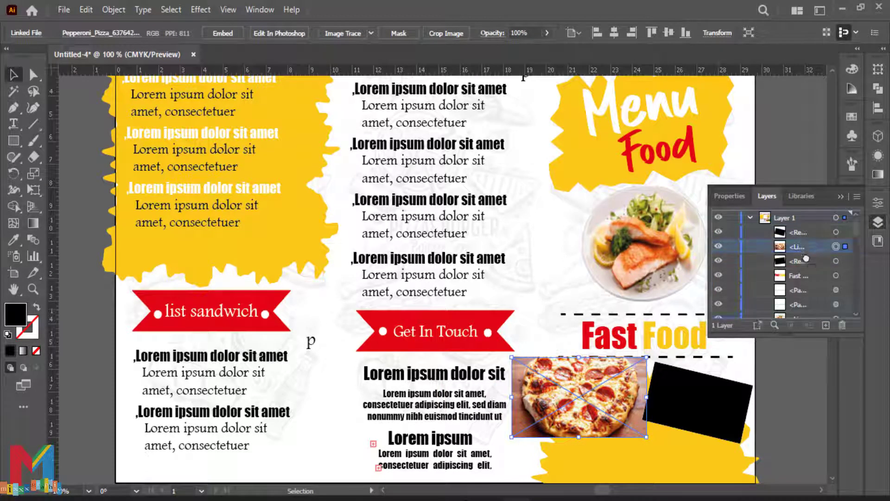
drag(806, 258, 806, 263)
shift+click(836, 246)
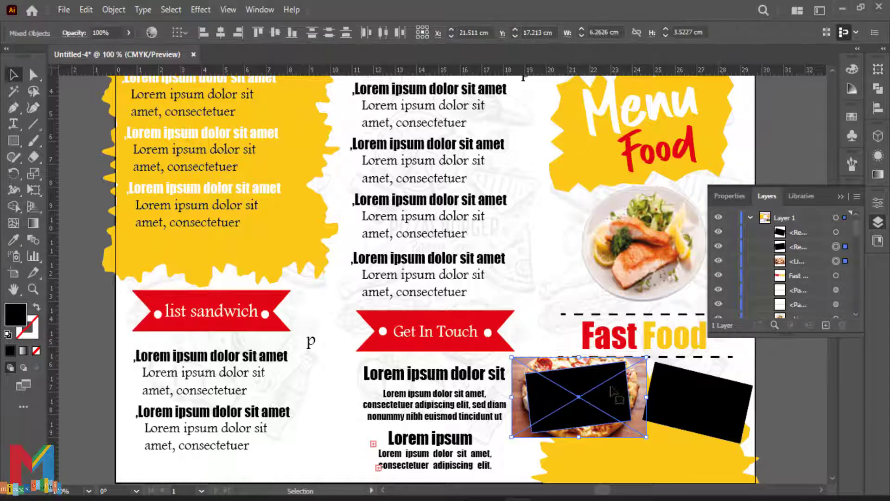
right_click(605, 135)
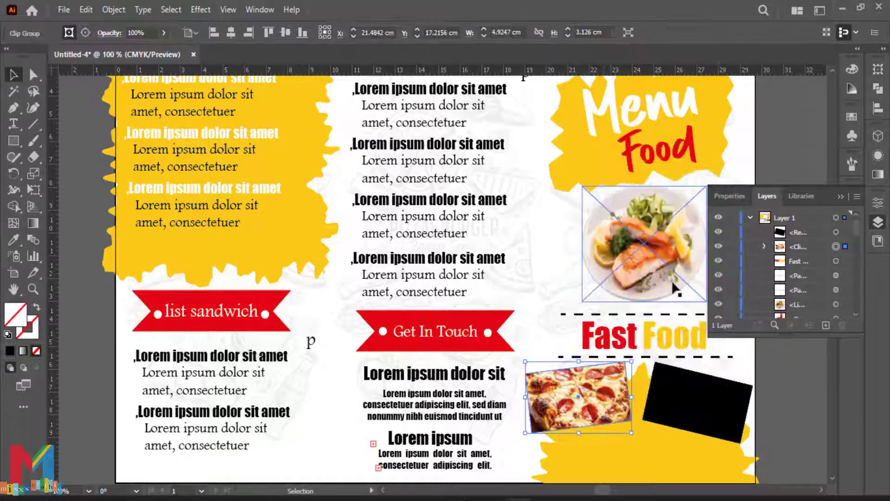
click(793, 389)
Step: Place the pancake-week photo of the dark plate over the right black rectangle, tilted clockwise to match it
click(732, 406)
click(790, 399)
click(64, 9)
click(153, 258)
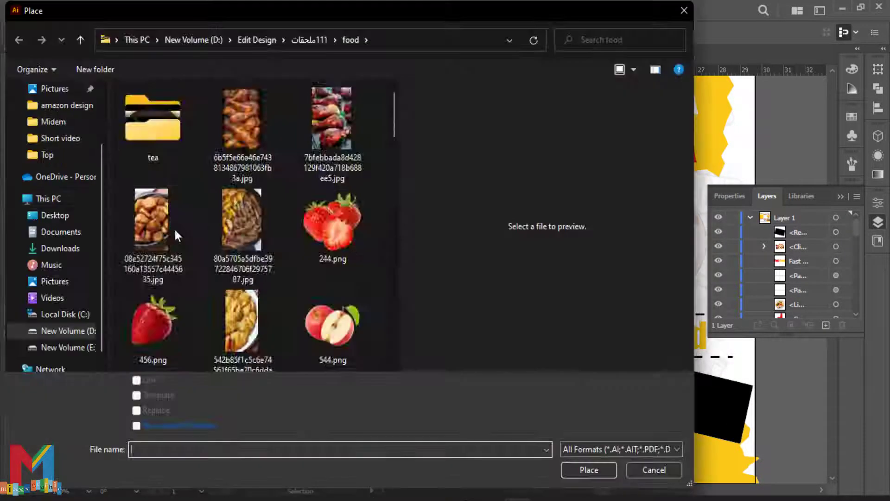
scroll(238, 219, down, 10)
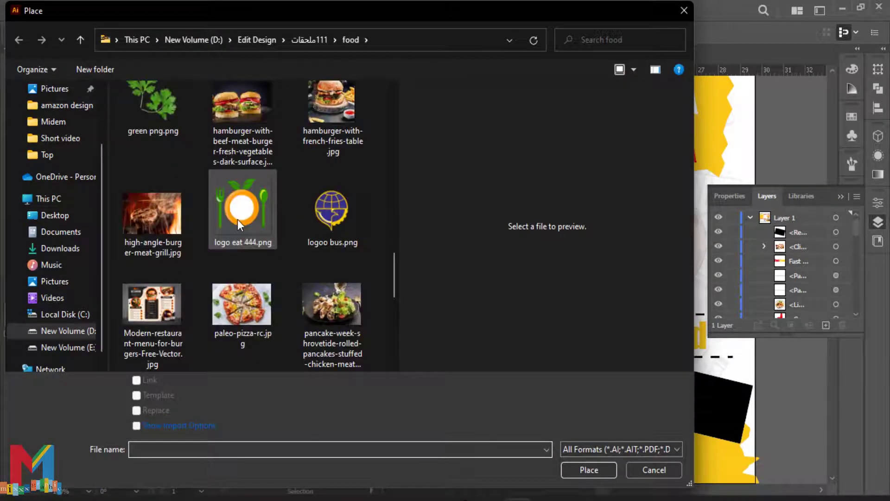
click(319, 307)
click(573, 469)
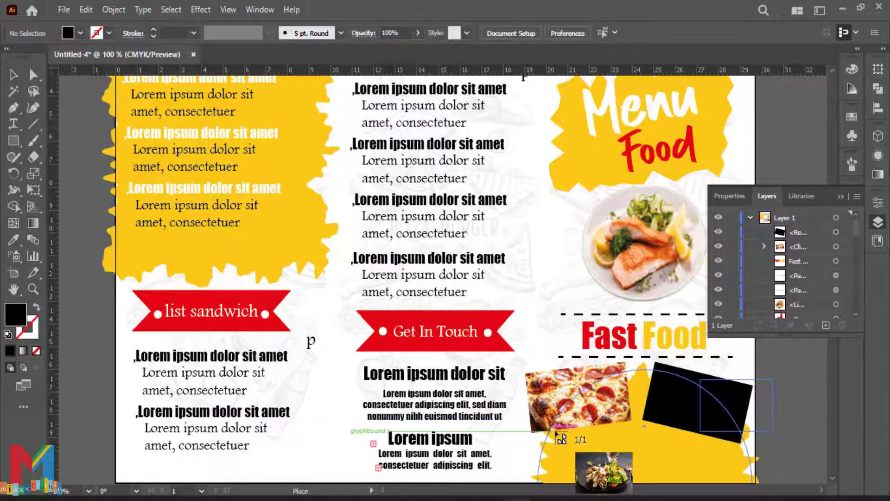
drag(631, 366, 734, 469)
mouse_move(698, 428)
mouse_down()
mouse_move(717, 429)
mouse_move(703, 412)
mouse_up()
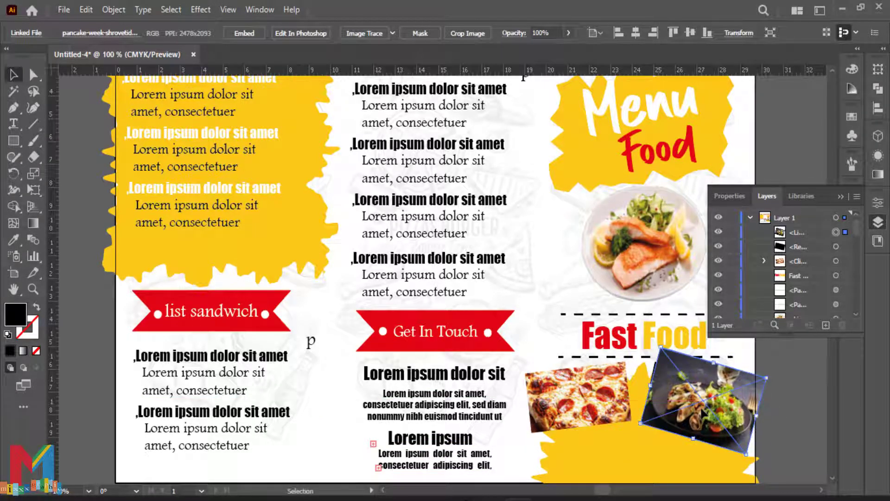
Step: Move the dark plate photo beneath the right black rectangle in the stacking order and clip it to that rectangle
drag(799, 233, 796, 259)
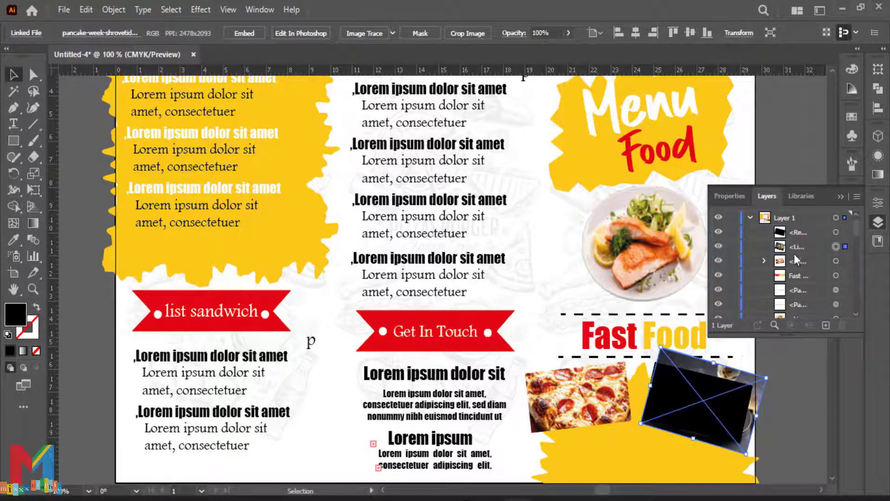
shift+click(708, 414)
right_click(708, 414)
click(741, 300)
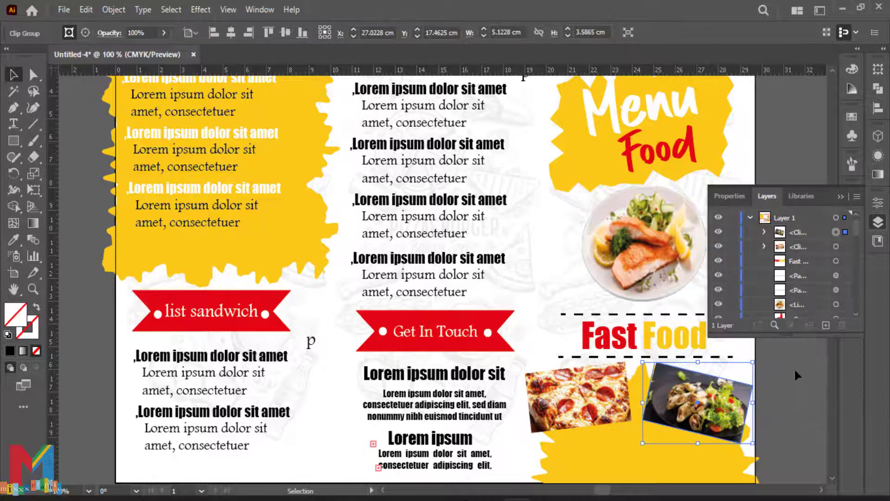
Step: Add a Multiply drop shadow to the clipped pizza photo with 28% opacity and a 0.2 cm X offset
click(576, 398)
click(841, 198)
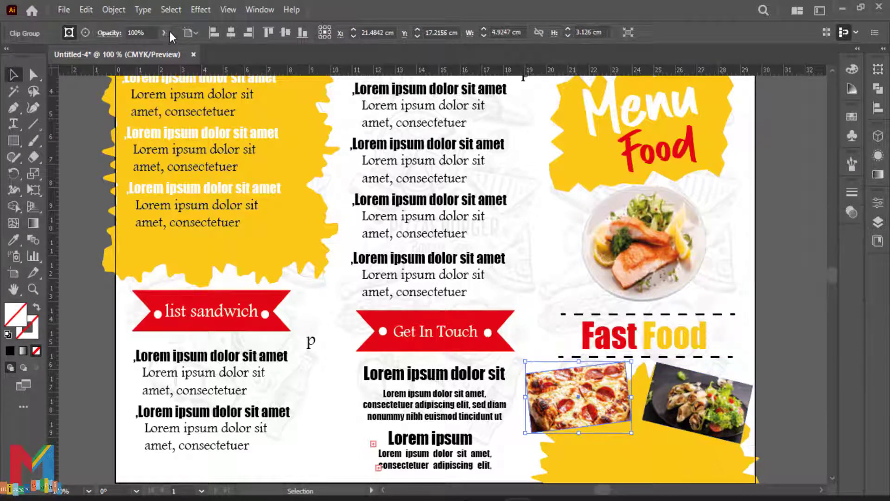
click(200, 9)
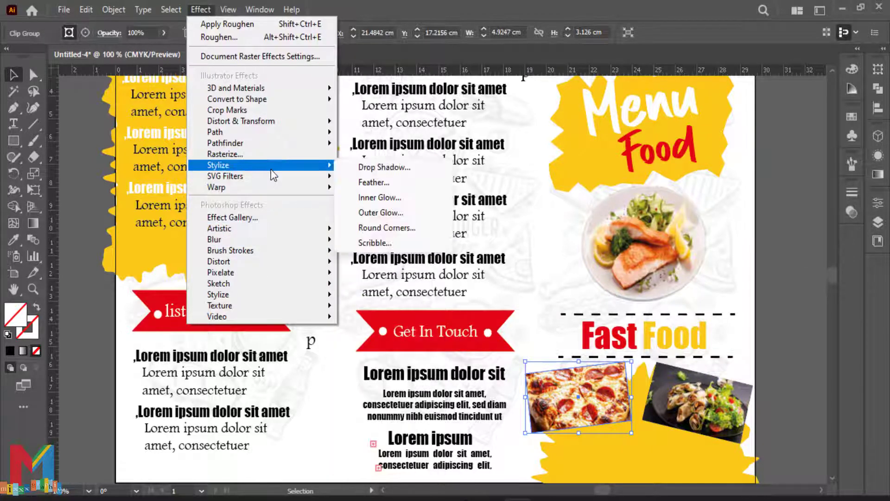
click(360, 173)
text(70)
key(Tab)
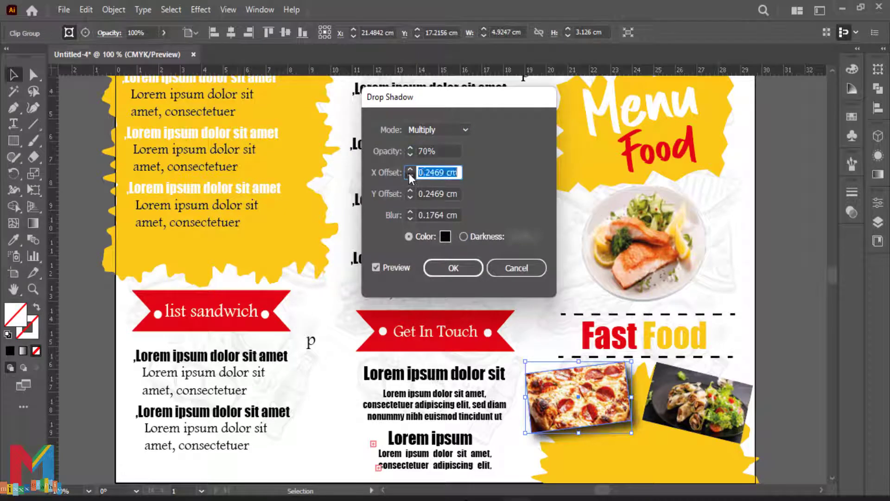
text(0.2)
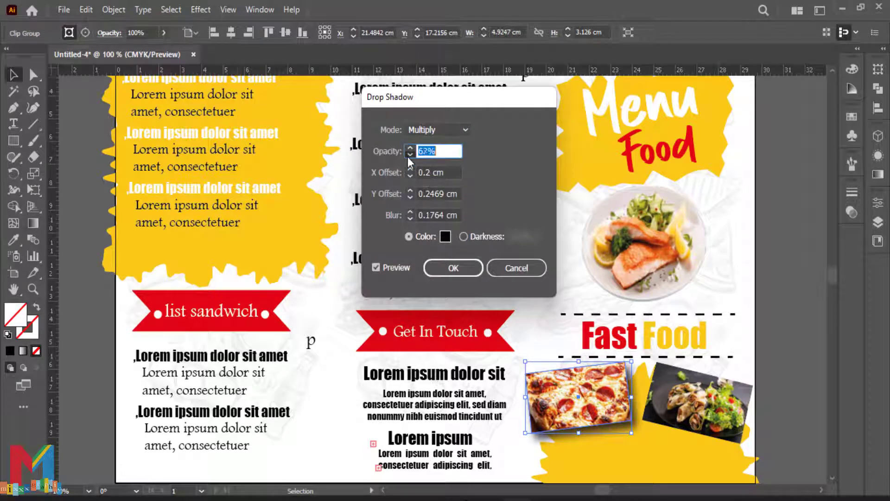
click(411, 155)
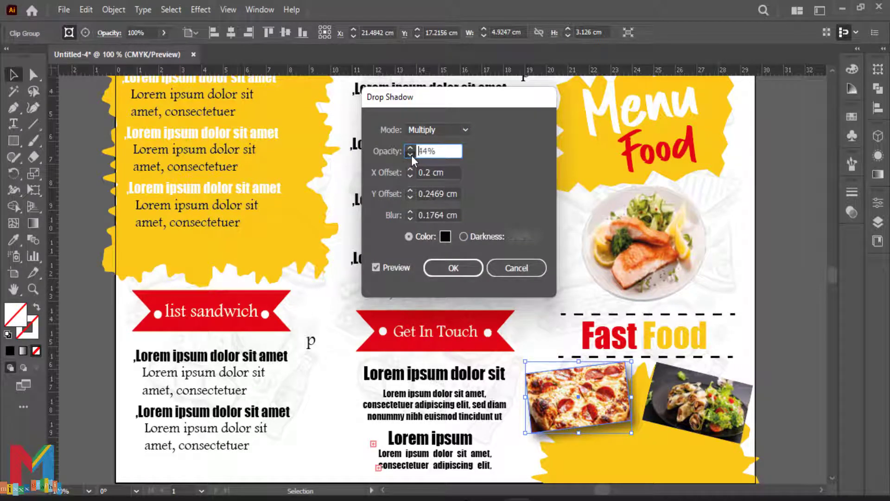
Step: Set the pizza photo's shadow Y offset to 0.2 cm, reduce its blur and apply the effect
click(409, 198)
text(0.1)
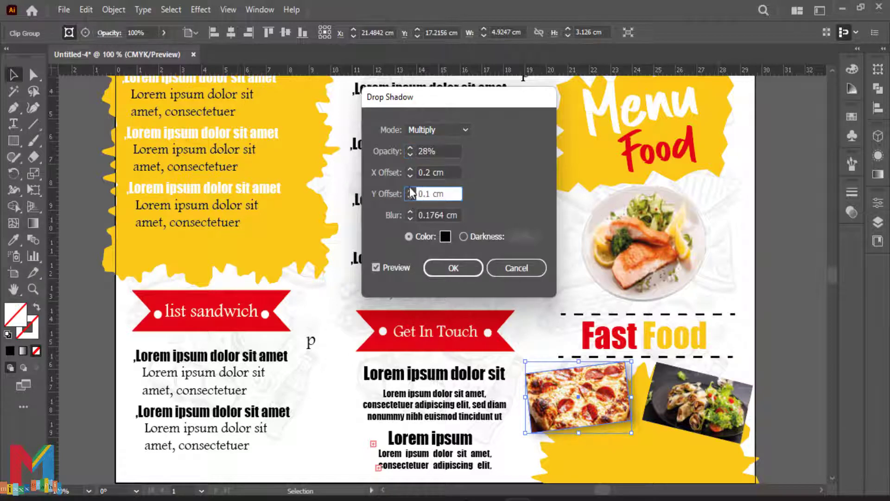
click(410, 218)
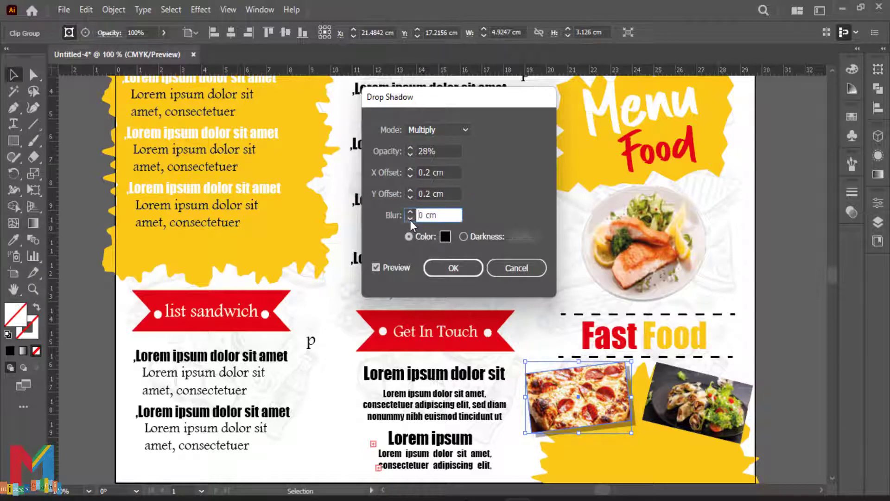
click(478, 268)
click(777, 329)
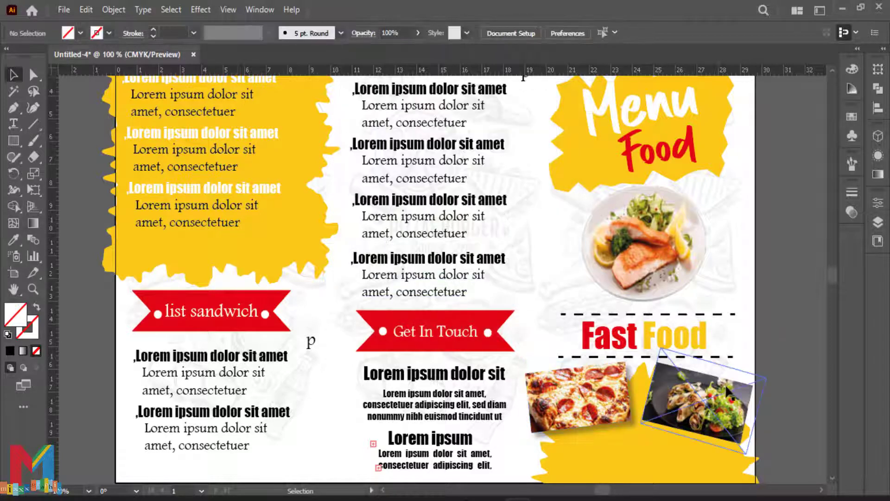
Step: Apply a drop shadow with the same settings to the clipped dark plate photo
click(725, 383)
click(200, 9)
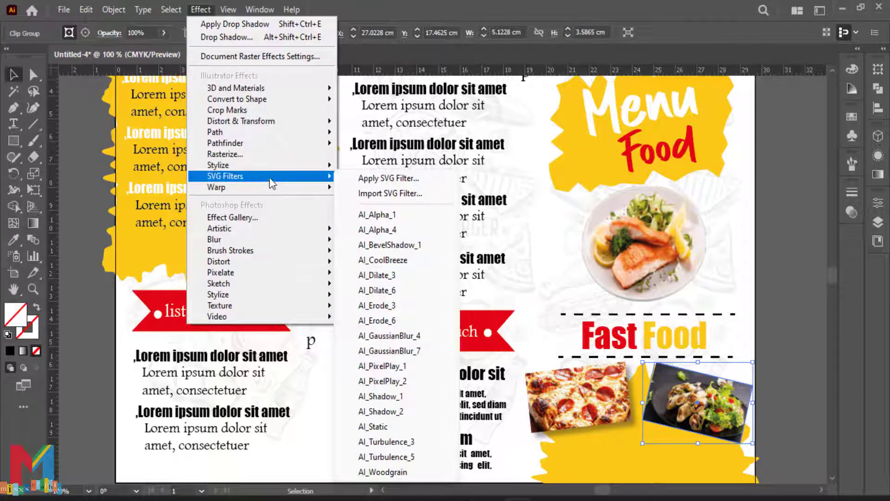
mouse_move(305, 166)
click(359, 174)
click(441, 267)
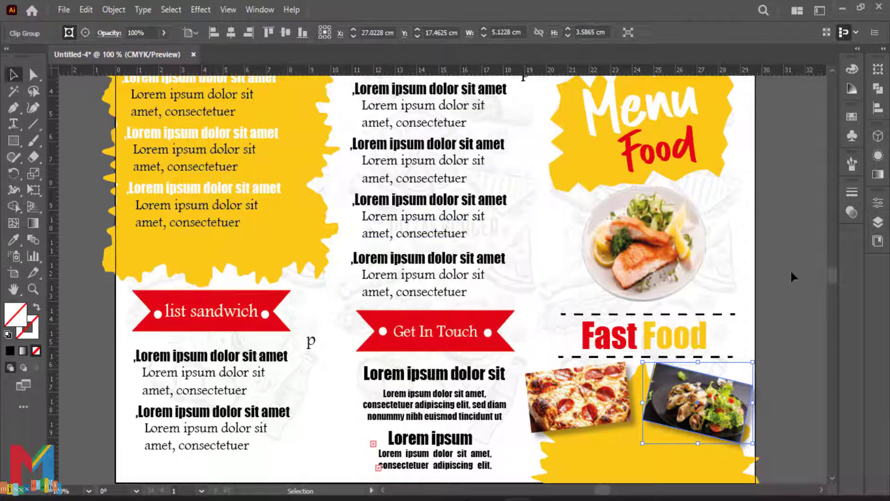
click(790, 269)
Step: Add the text "Call Us" in Impact at about 25 pt, centred on the yellow burst beneath the two tilted photos
scroll(677, 218, down, 3)
click(13, 124)
click(626, 345)
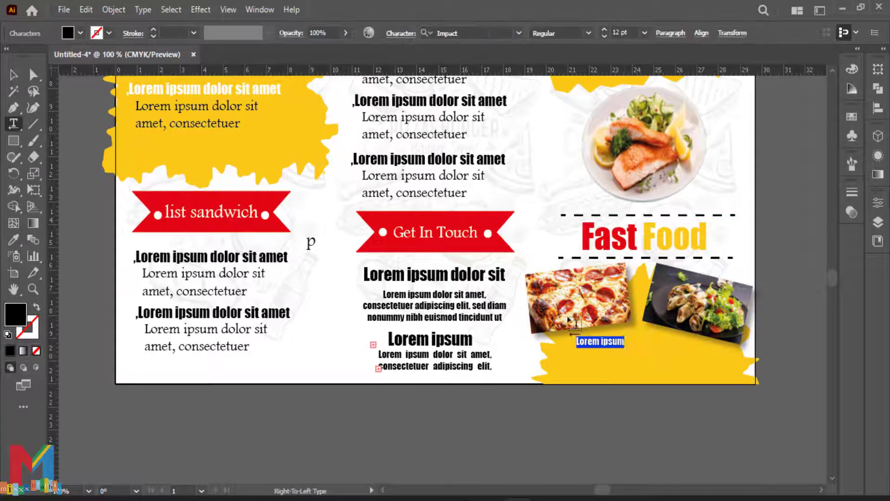
text(Call Us)
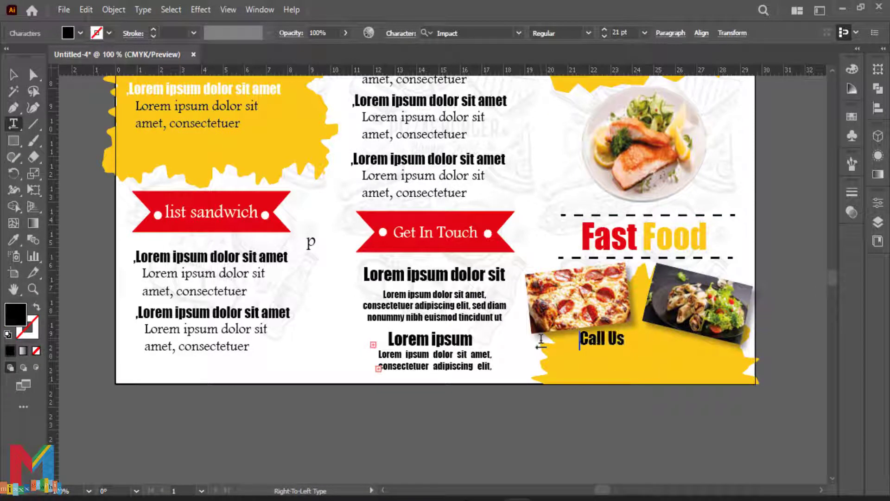
click(13, 73)
drag(617, 346, 650, 350)
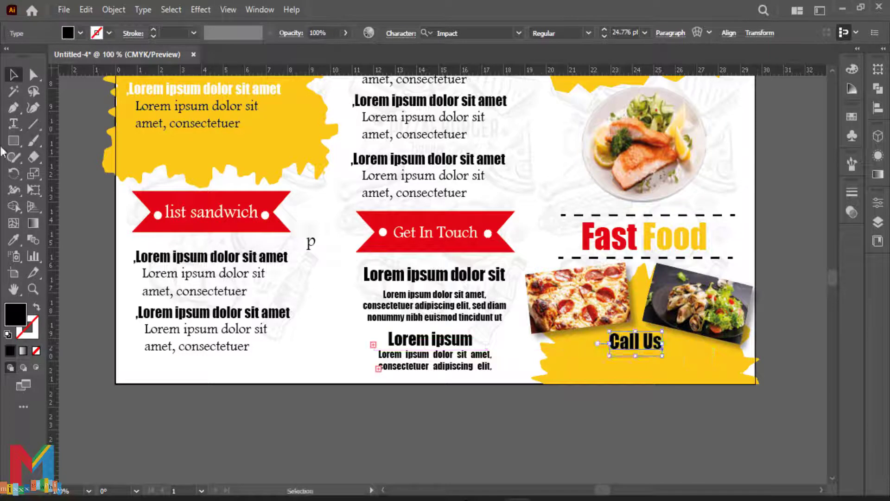
Step: Add the contact phone number as 21 pt text, color it white and centre it beneath "Call Us" on the yellow burst
click(556, 376)
text(1234567899)
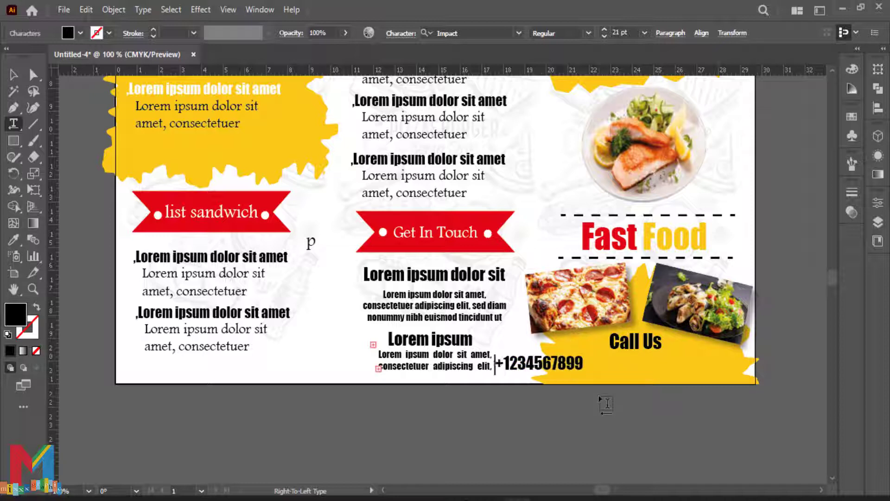
click(14, 74)
click(80, 33)
click(32, 61)
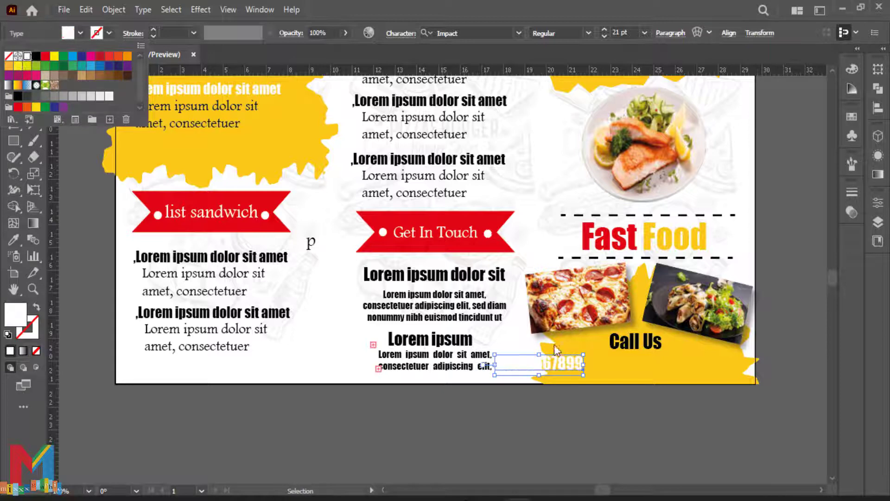
click(572, 369)
drag(570, 364, 655, 371)
click(605, 388)
Step: Place the red sauce bowl image pngwing.com (22).png at the lower right corner of the dark plate photo
scroll(605, 389, up, 2)
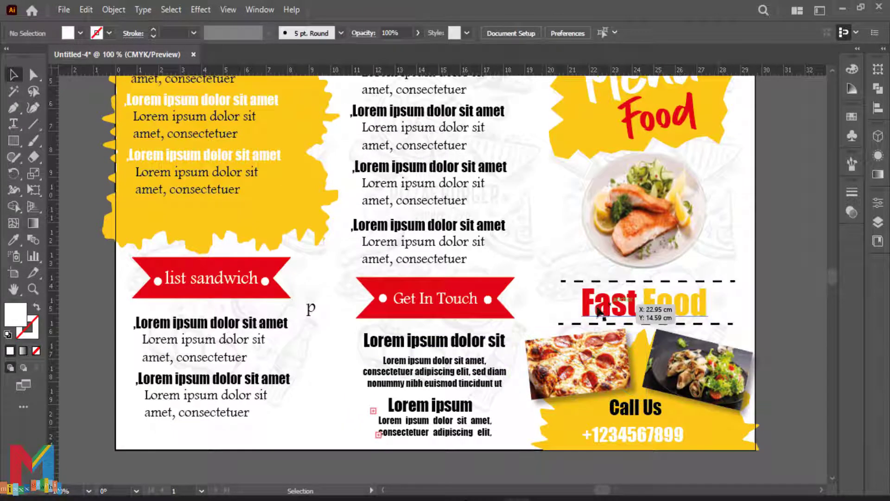
click(64, 9)
click(161, 256)
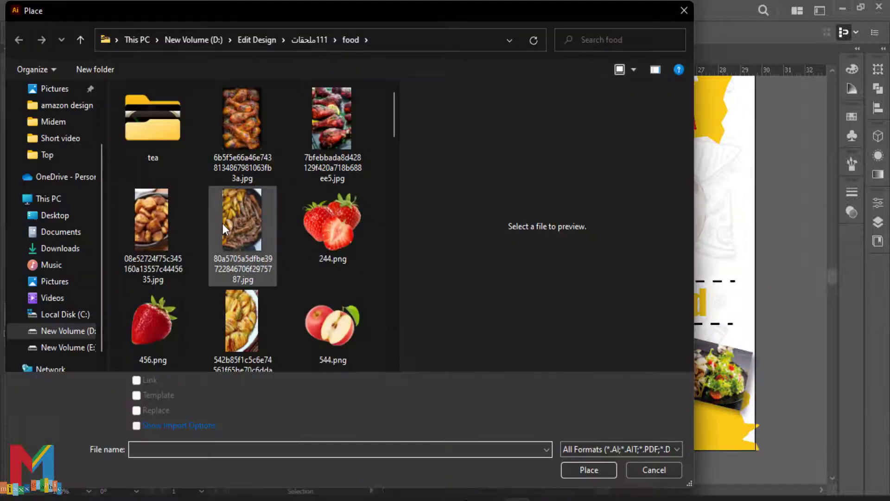
double_click(241, 325)
click(688, 398)
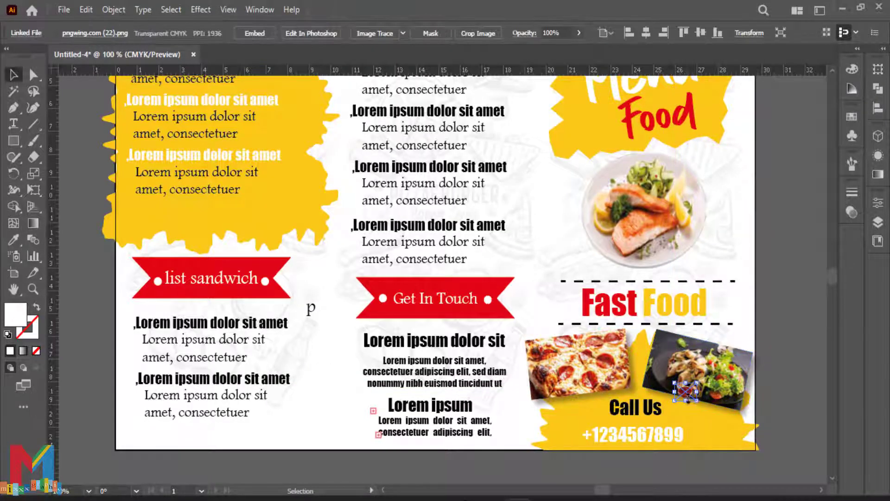
drag(688, 398, 743, 423)
click(789, 302)
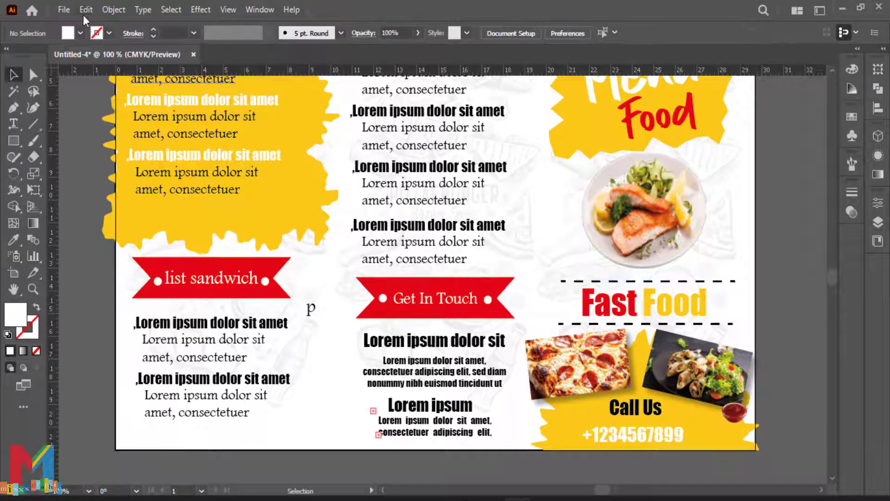
Step: Place the small cup image from the menu folder, enlarge it slightly and position it at the salmon plate's lower left
click(64, 9)
click(143, 255)
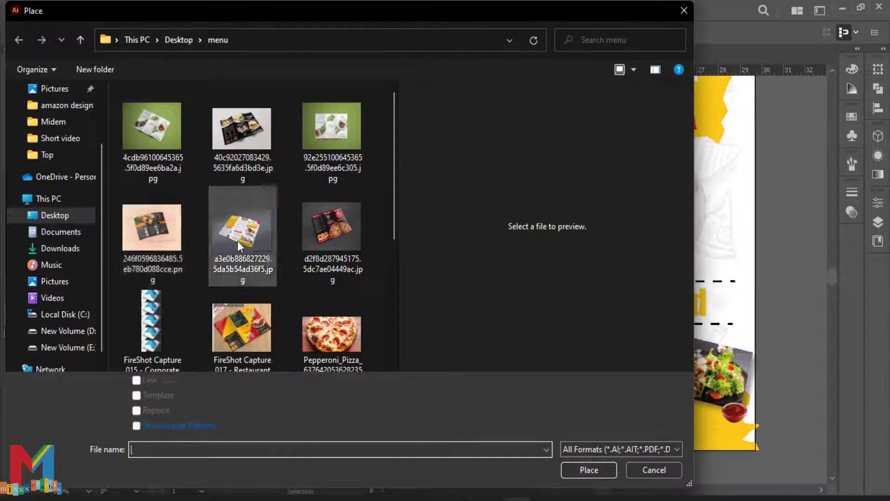
scroll(269, 274, down, 5)
double_click(302, 307)
click(531, 251)
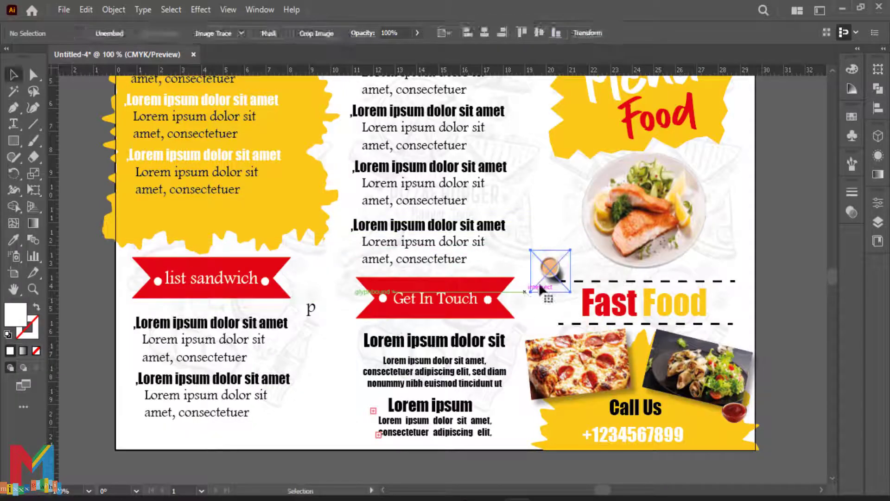
drag(539, 286, 526, 273)
drag(555, 245, 580, 254)
Step: Place the leaf image green png.png at a small size just above the upper left corner of the pizza photo
click(63, 10)
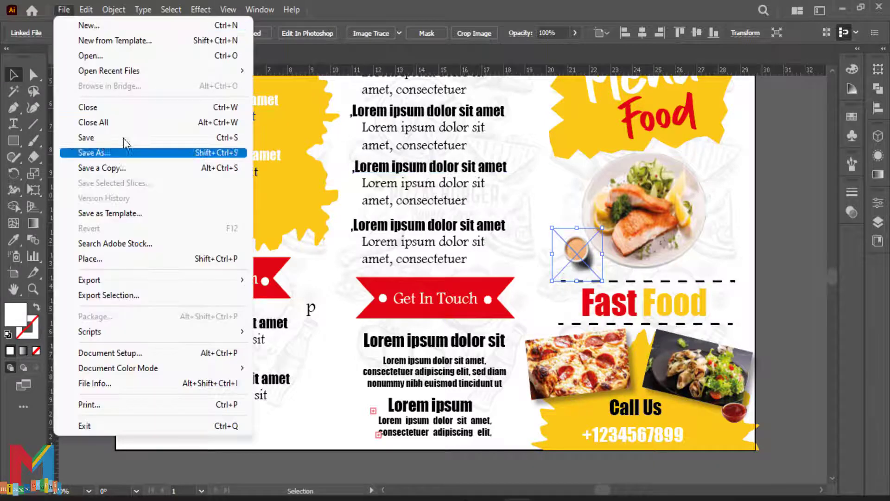
click(137, 255)
scroll(198, 251, down, 5)
double_click(152, 223)
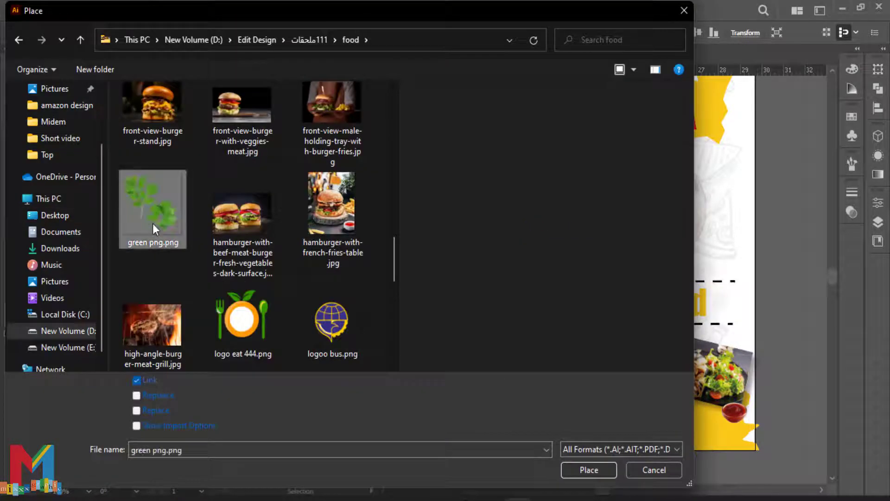
drag(556, 294, 513, 337)
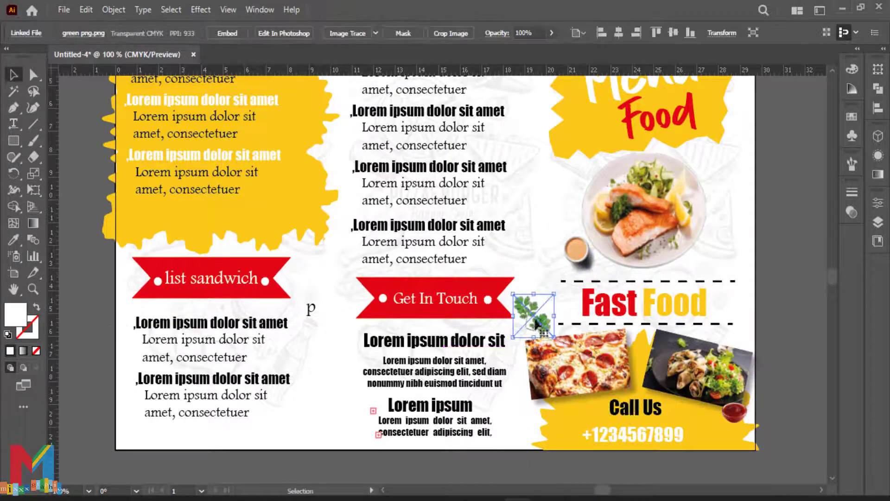
Step: Duplicate the green leaf image and position the copy at the lower right of the salmon plate
drag(546, 310, 718, 264)
scroll(508, 307, up, 5)
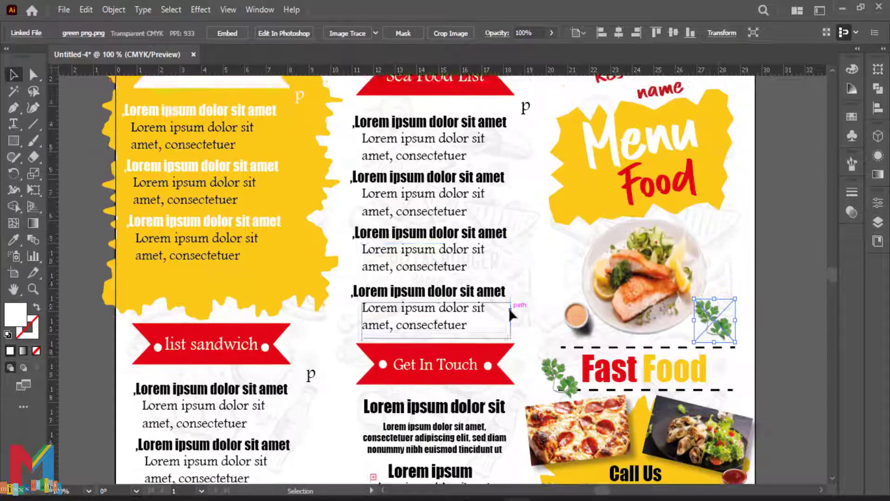
Step: Place tomato.png from the food folder at a small size over the upper left corner of the yellow "Menu Food" shape
click(64, 9)
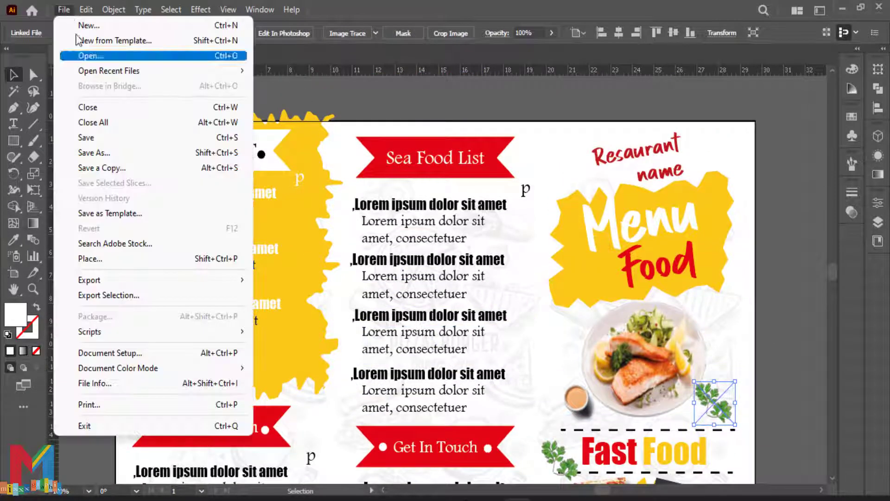
click(149, 256)
scroll(236, 199, down, 10)
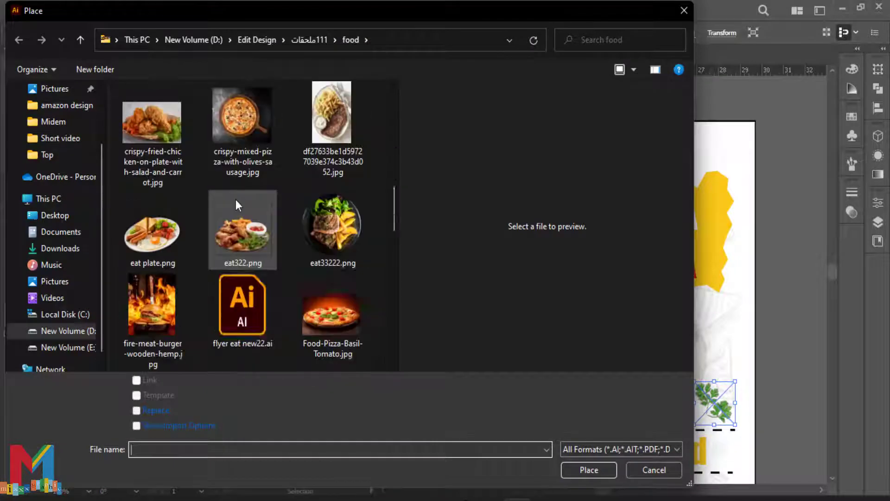
click(242, 304)
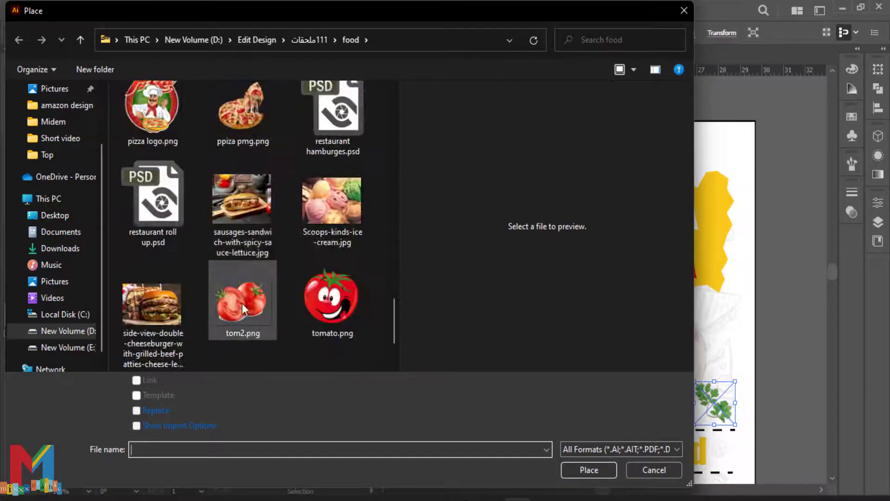
double_click(331, 299)
click(526, 209)
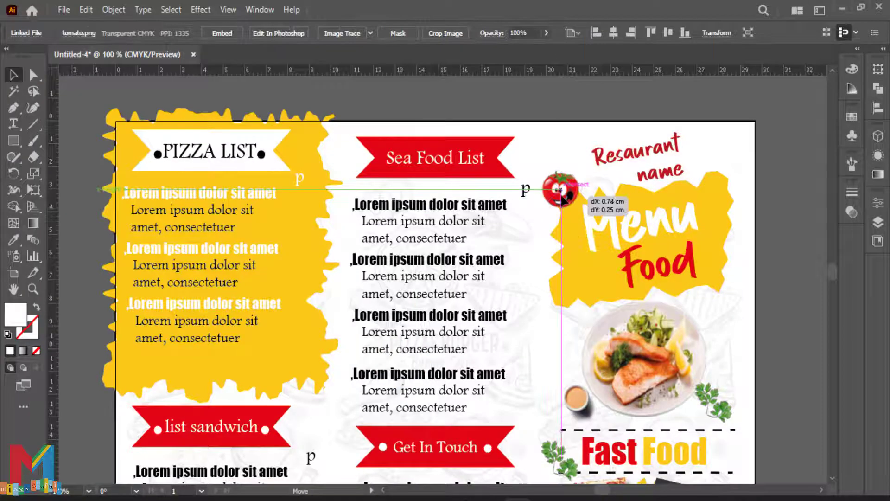
Step: Duplicate the tomato image to the lower right of the sandwich list and scale the copy down slightly
scroll(560, 190, down, 5)
scroll(578, 140, up, 3)
drag(547, 134, 304, 432)
scroll(304, 431, down, 3)
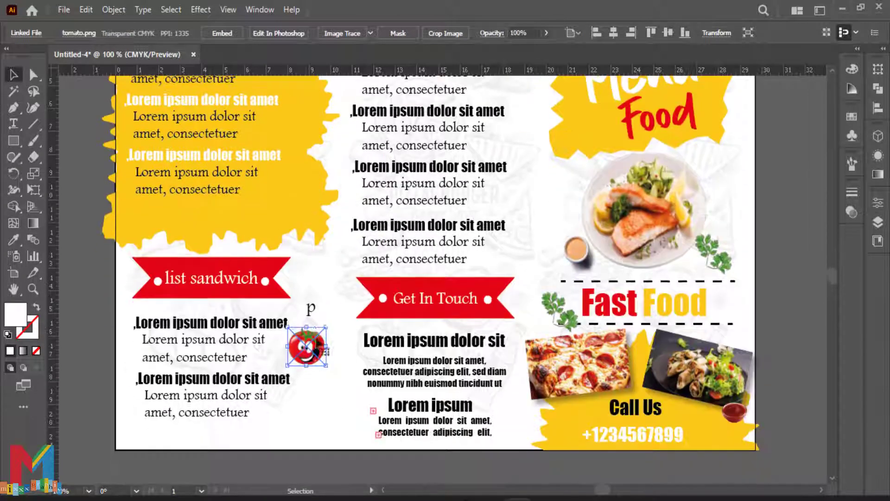
drag(306, 349, 312, 427)
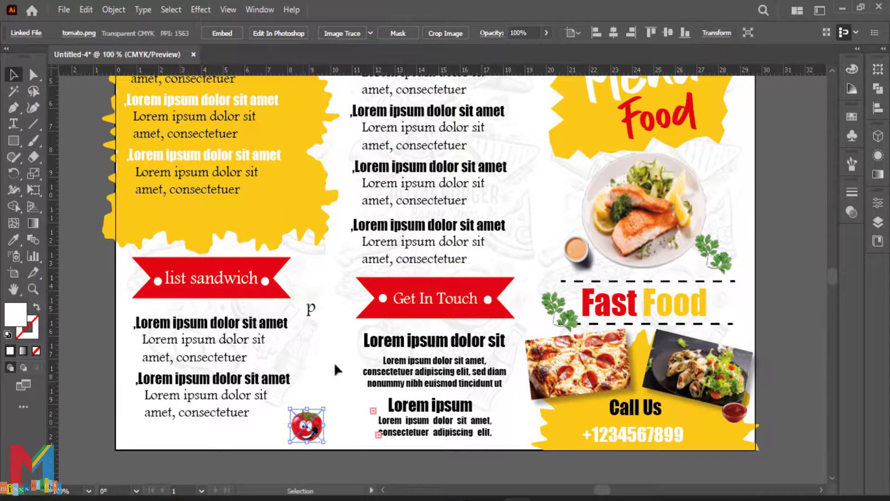
scroll(312, 358, up, 5)
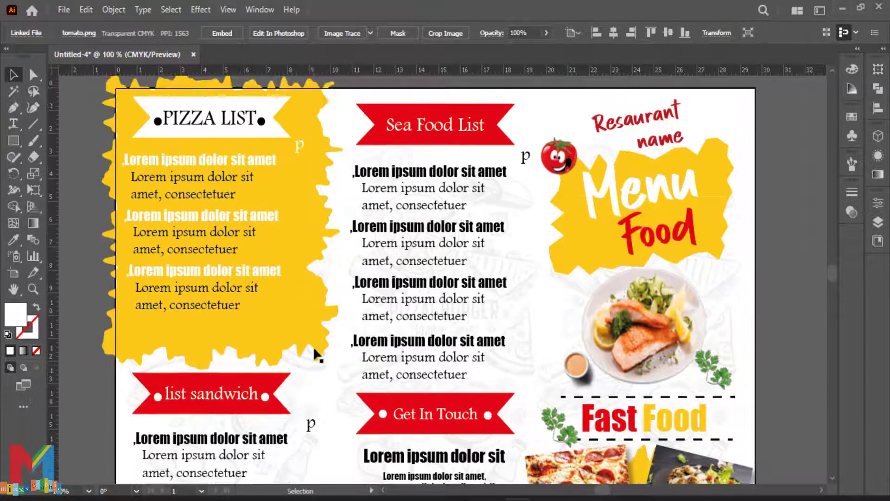
Step: Place ppiza pmg.png from the food folder at a small size in the lower right corner of the yellow pizza list background
click(64, 9)
click(130, 263)
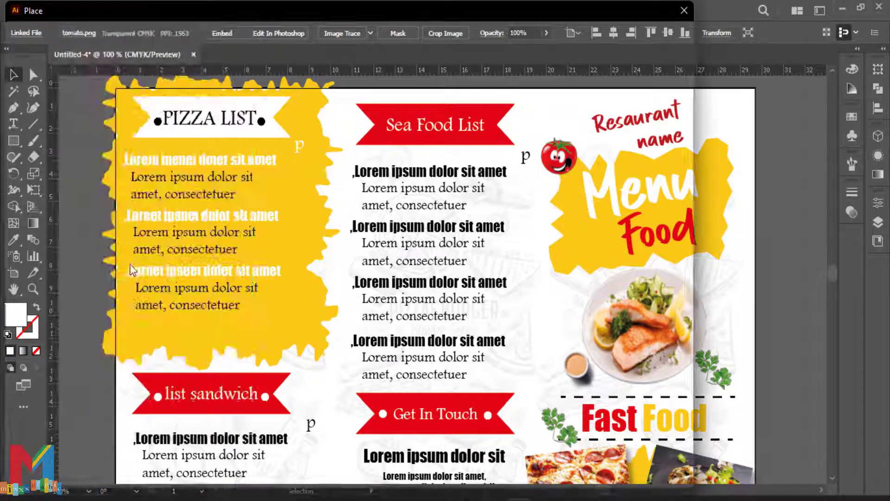
scroll(185, 197, down, 3)
scroll(184, 196, down, 8)
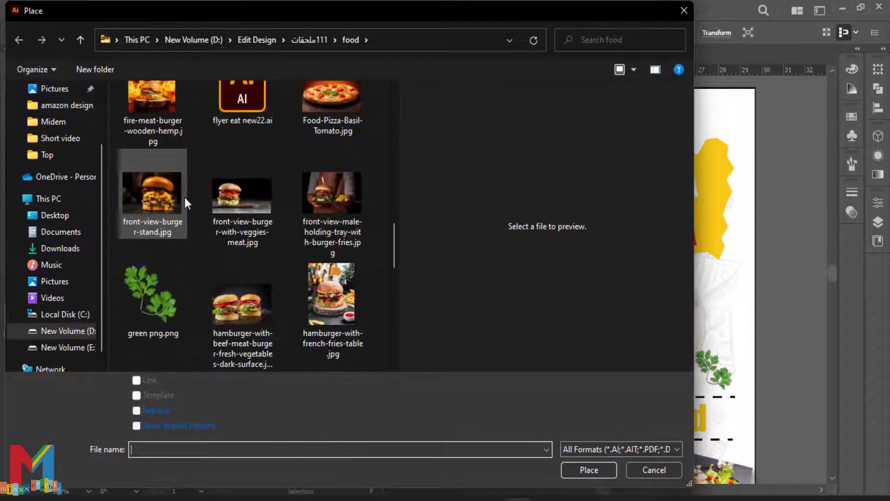
scroll(184, 196, down, 4)
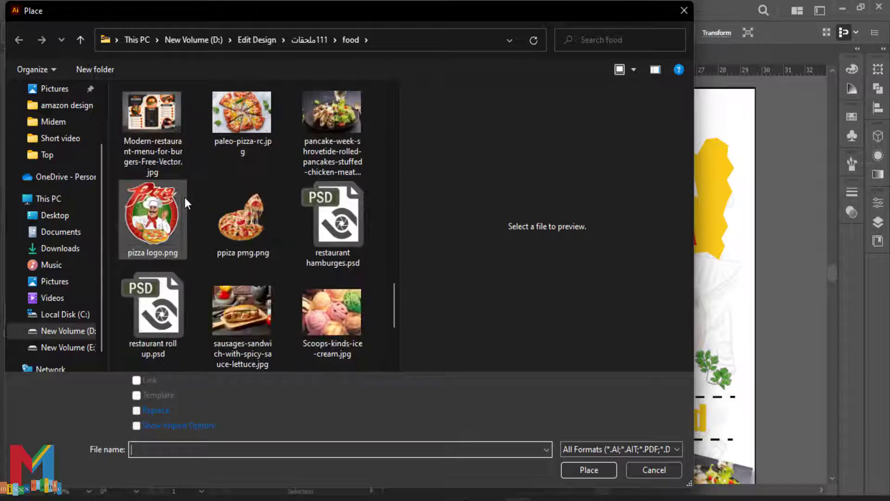
double_click(184, 196)
drag(313, 313, 335, 274)
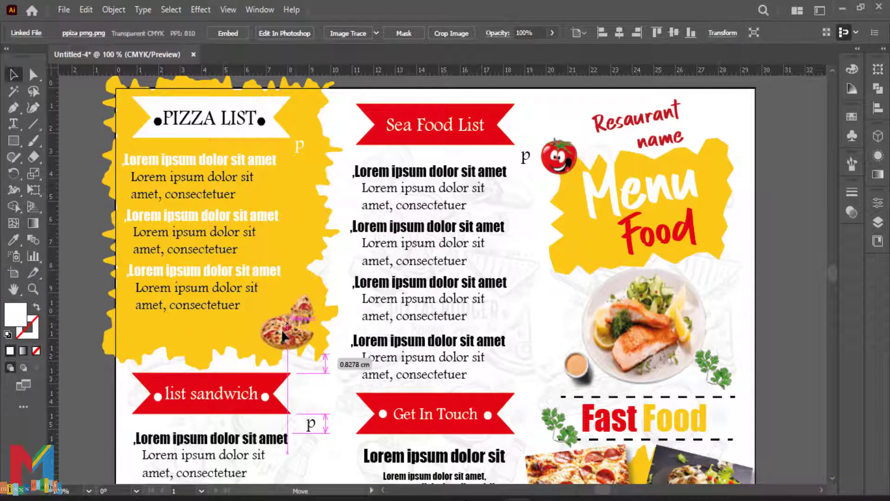
drag(303, 320, 291, 328)
scroll(245, 227, down, 3)
click(74, 283)
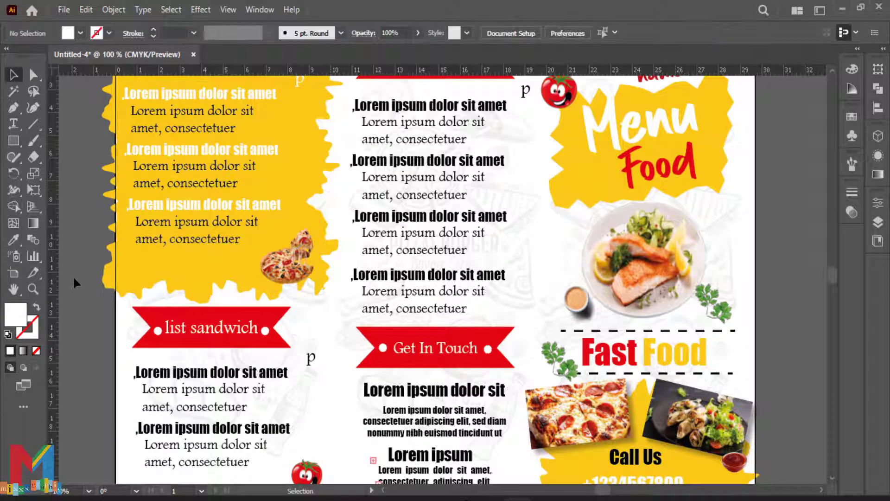
Step: Place the parsley image 444.png from Downloads at a small size beside the last sea food item, above the "Get In Touch" ribbon
scroll(74, 274, up, 3)
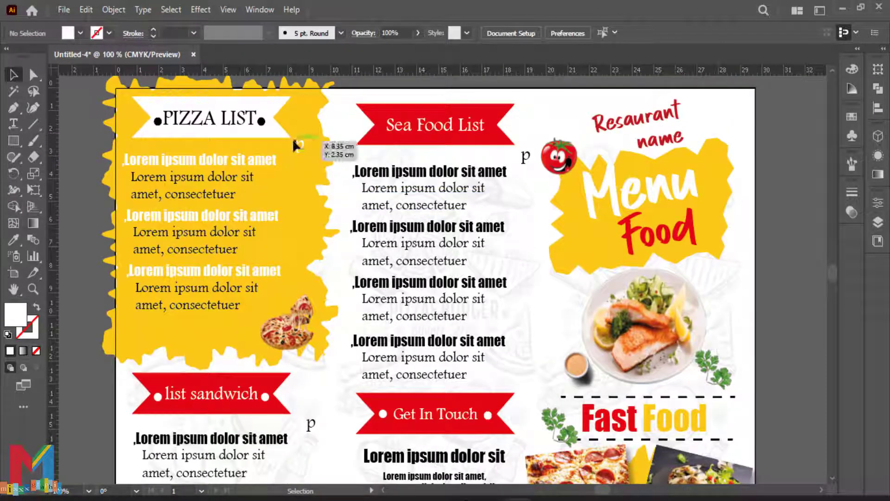
scroll(729, 265, down, 11)
scroll(617, 258, up, 12)
click(64, 9)
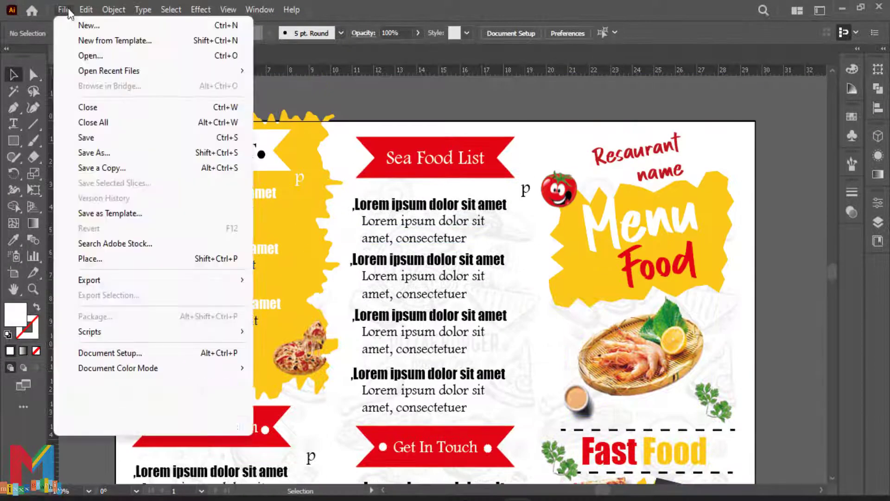
click(110, 259)
click(153, 155)
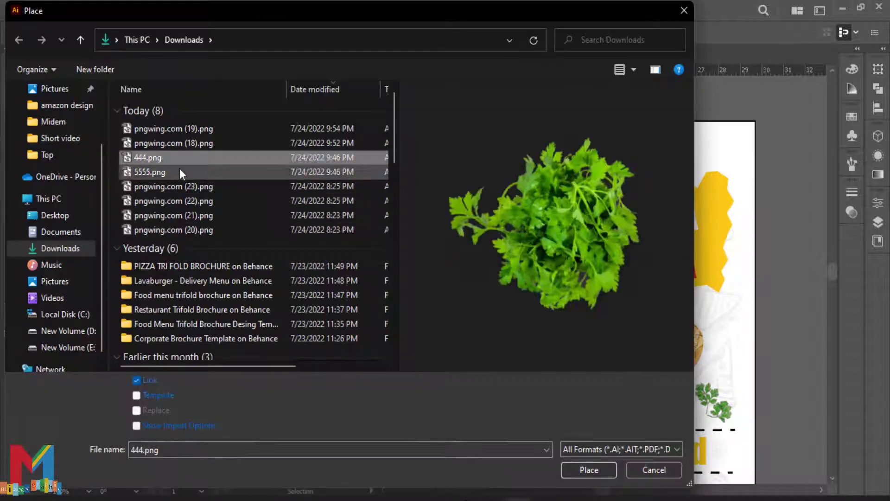
click(589, 471)
click(345, 216)
drag(316, 237, 513, 409)
scroll(527, 366, down, 3)
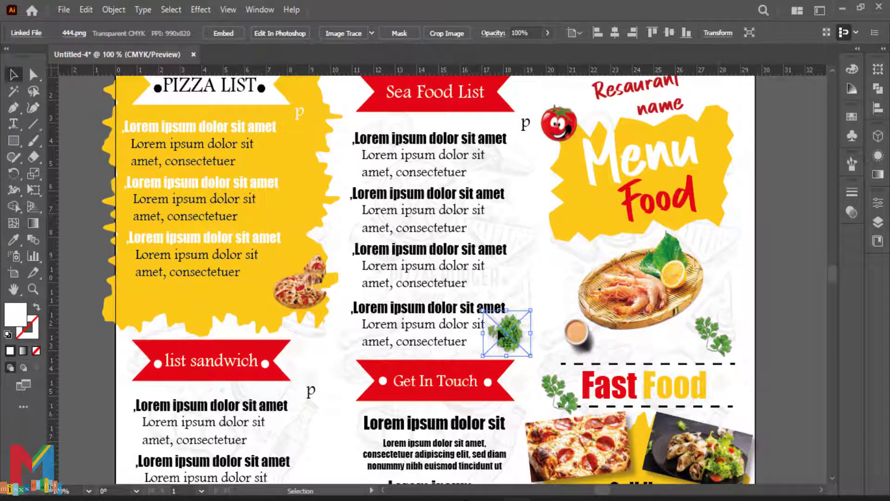
scroll(498, 333, down, 3)
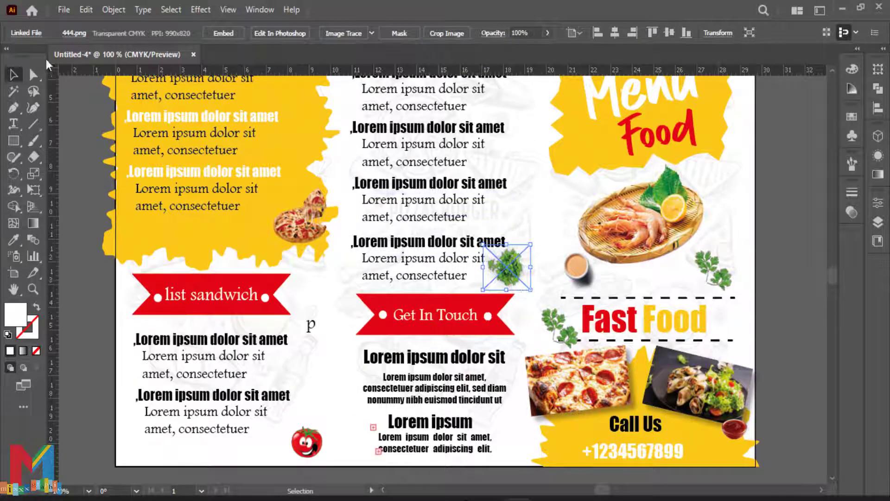
Step: Place the salad bowl image 5555.png from Downloads at a small size in the lower left corner of the sandwich list panel
click(63, 9)
click(128, 257)
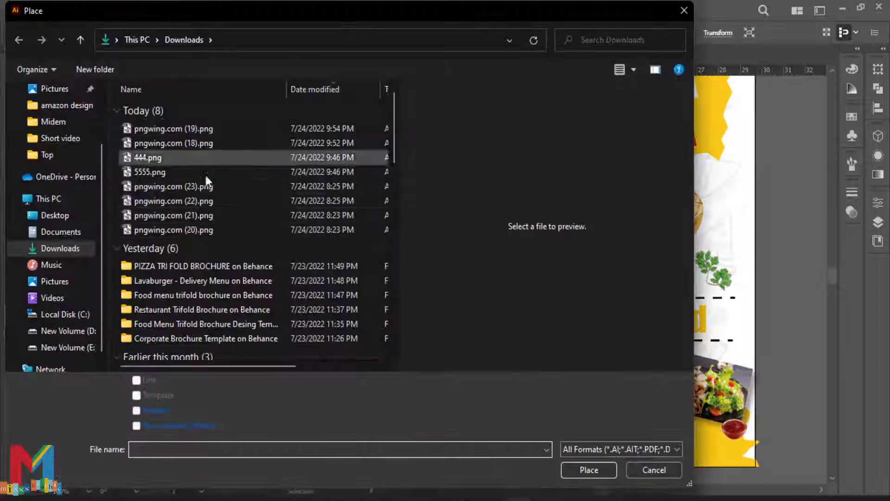
click(200, 143)
click(193, 156)
click(187, 172)
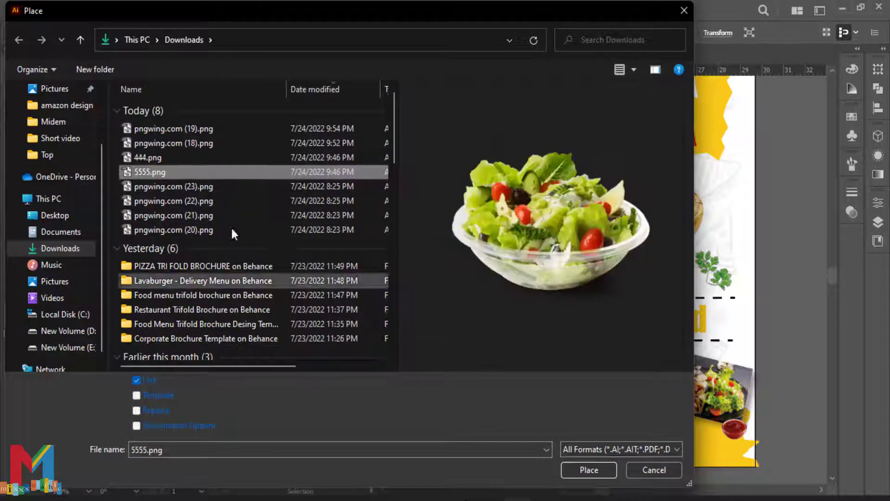
click(588, 470)
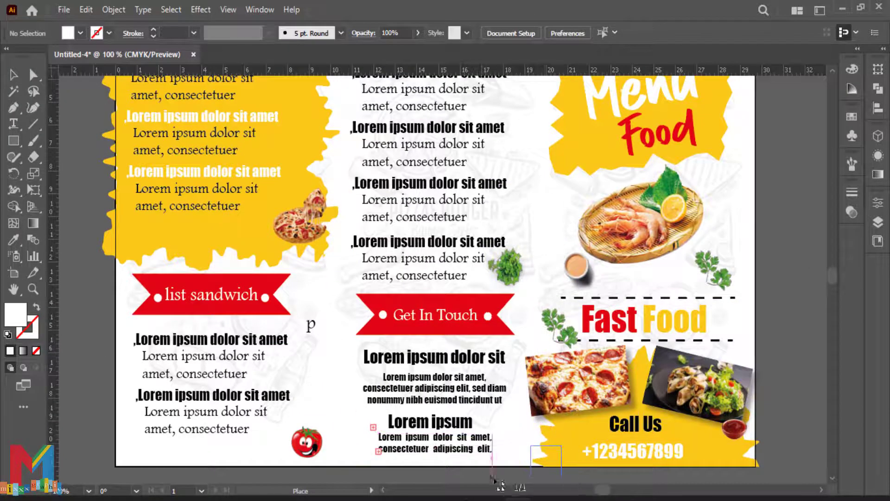
drag(527, 446, 561, 482)
drag(557, 455, 165, 426)
click(93, 388)
Step: Examine the complete three-panel brochure layout, including its placed food images
scroll(107, 371, up, 5)
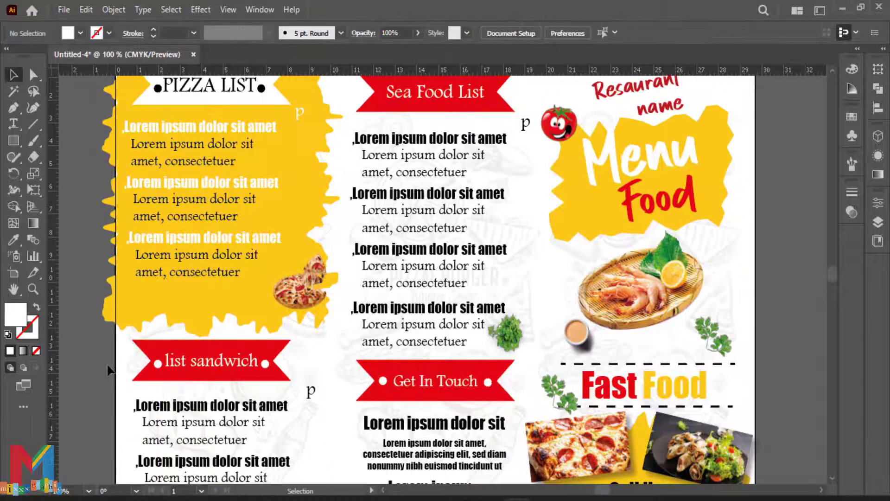
scroll(108, 368, down, 5)
scroll(107, 368, up, 5)
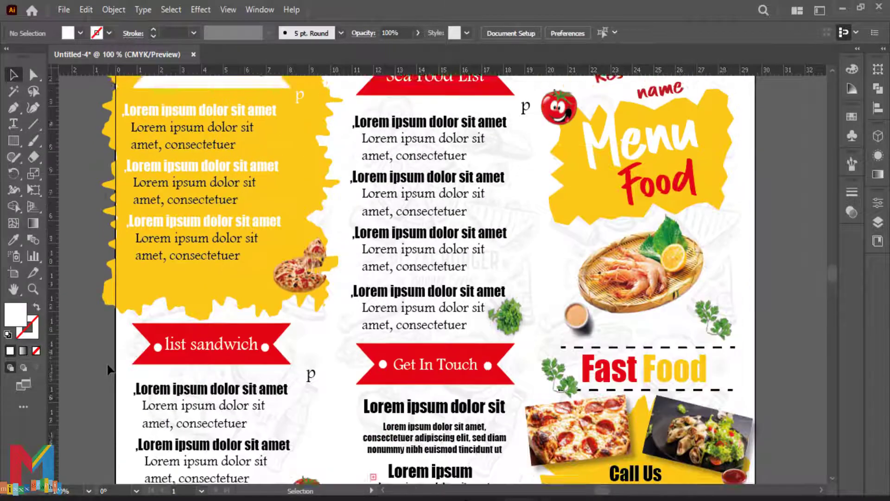
scroll(108, 368, down, 2)
key(ctrl+minus)
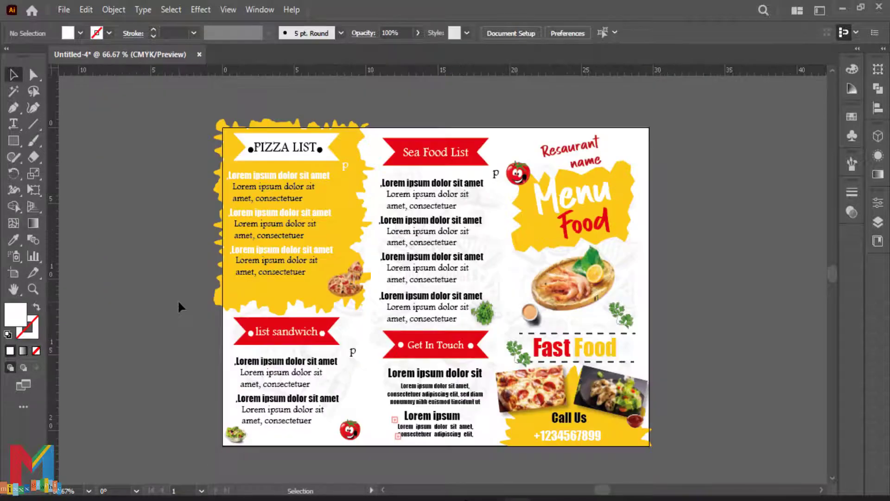
click(556, 203)
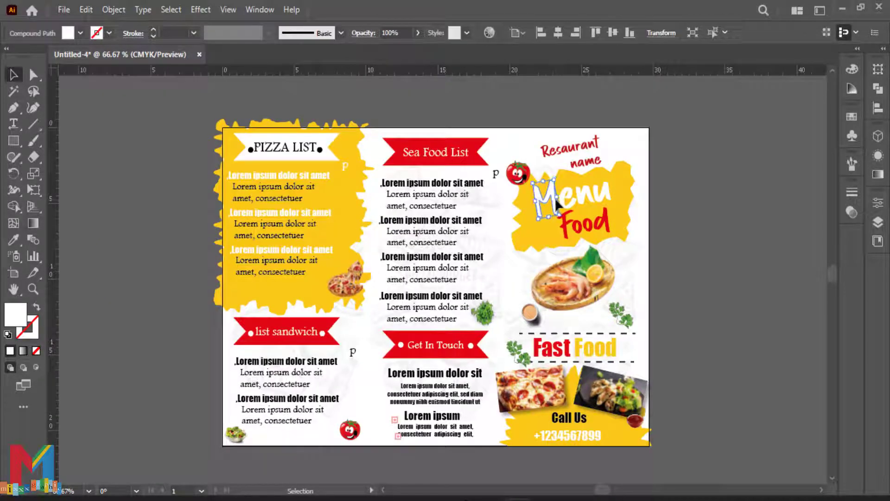
click(695, 200)
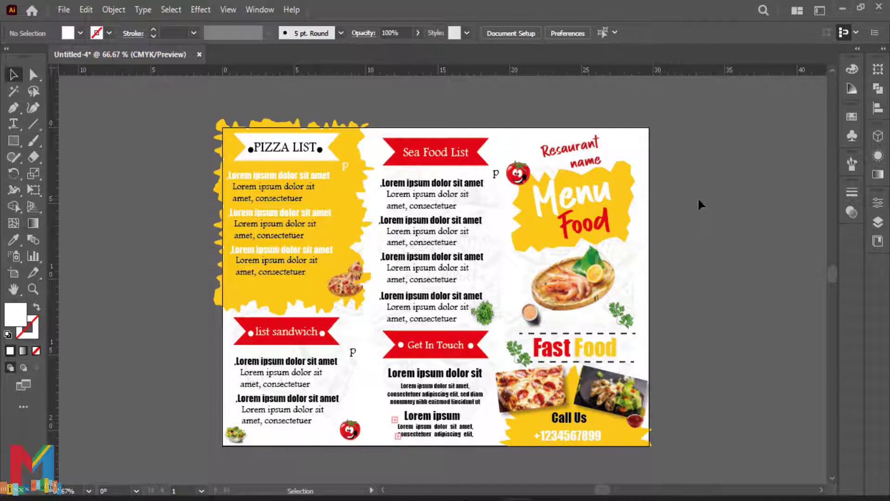